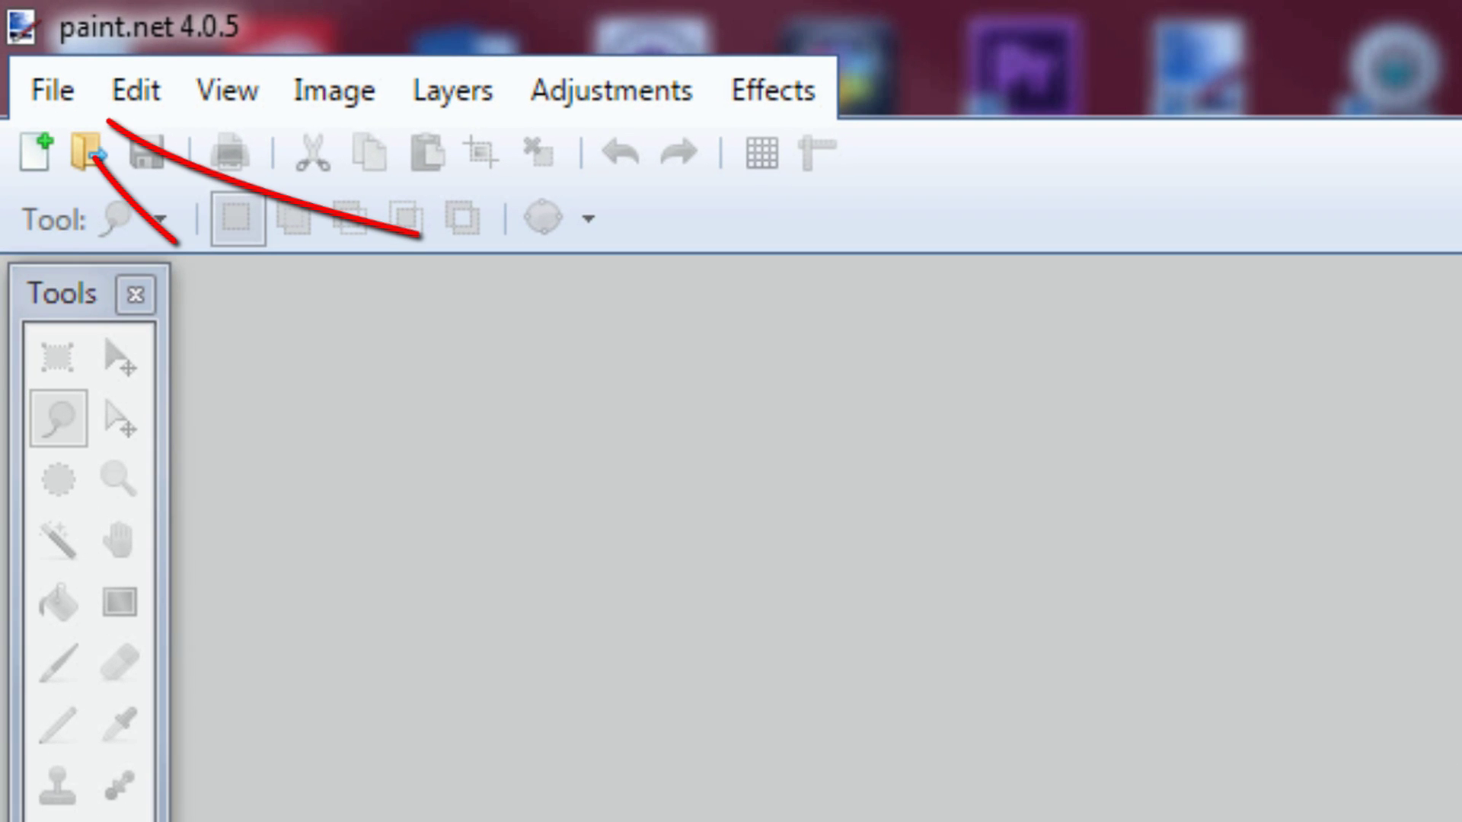
Create a new blank image 1920 pixels wide and 1080 pixels high.
{"action": "left_click", "coordinate": [67, 101]}
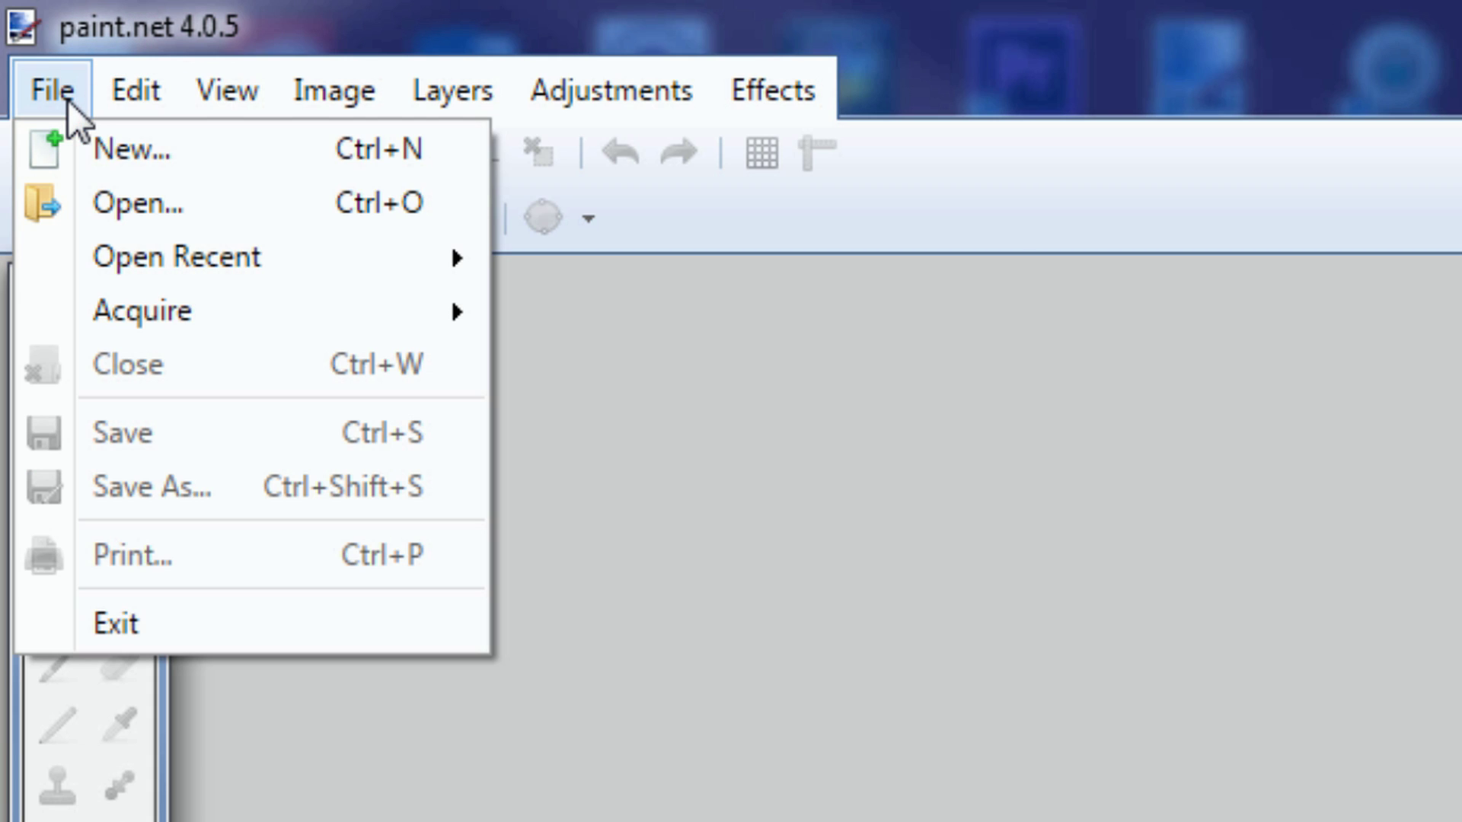
{"action": "left_click", "coordinate": [114, 153]}
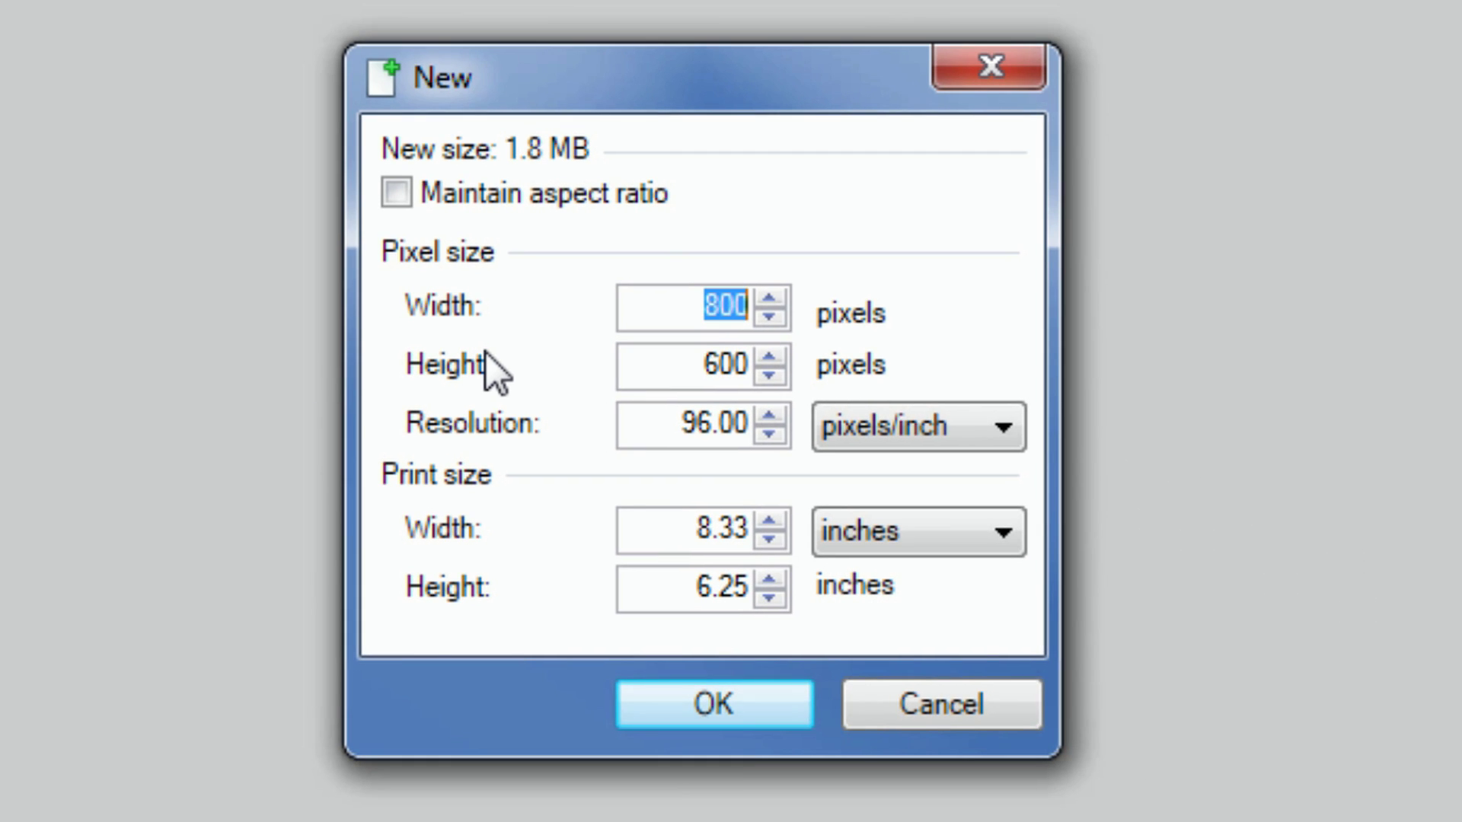
{"action": "type", "text": "1920"}
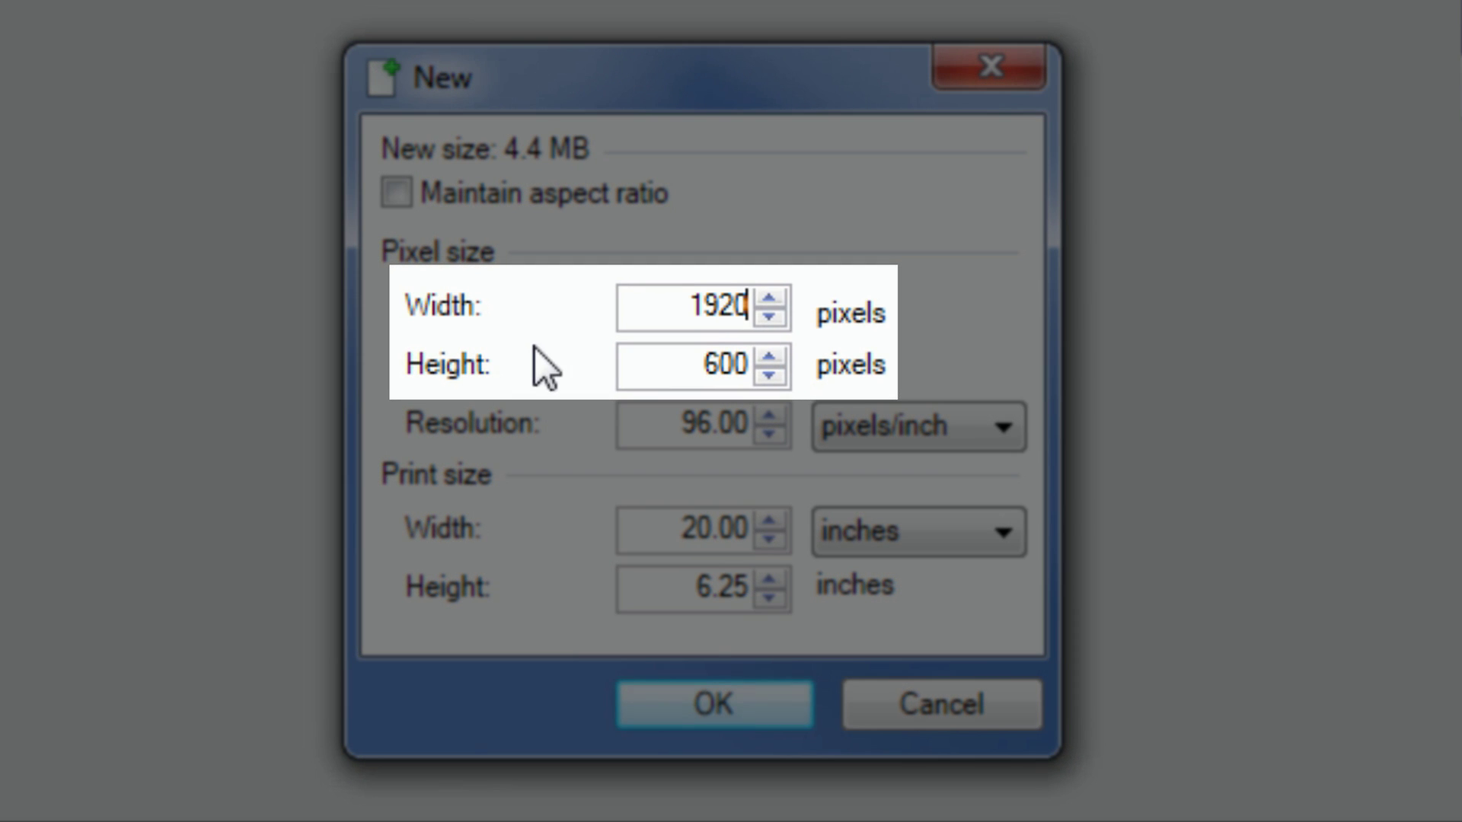
{"action": "left_click", "coordinate": [670, 373]}
{"action": "left_click_drag", "start_coordinate": [670, 373], "coordinate": [987, 378]}
{"action": "type", "text": "1080"}
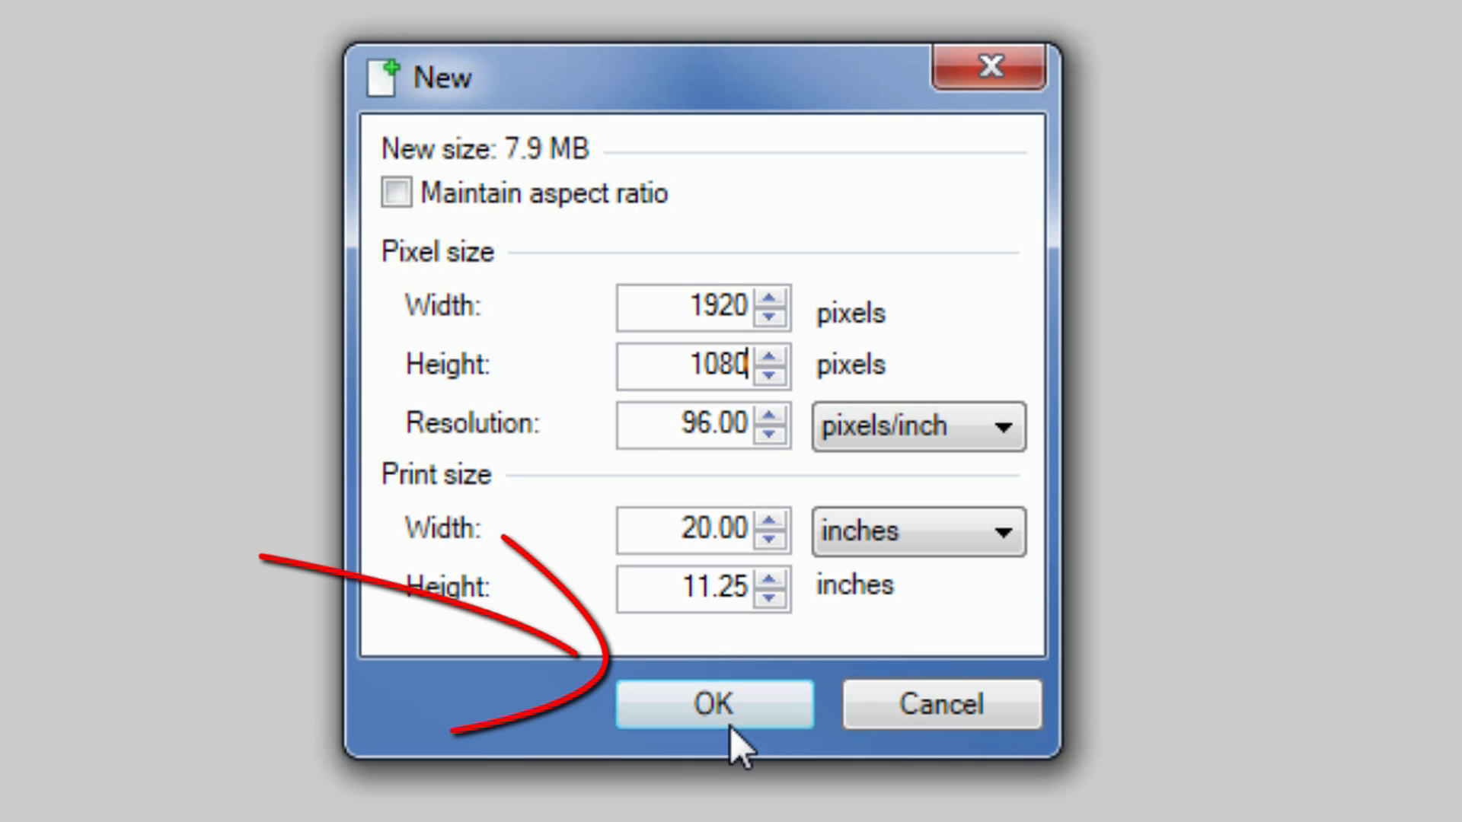
{"action": "left_click", "coordinate": [701, 707]}
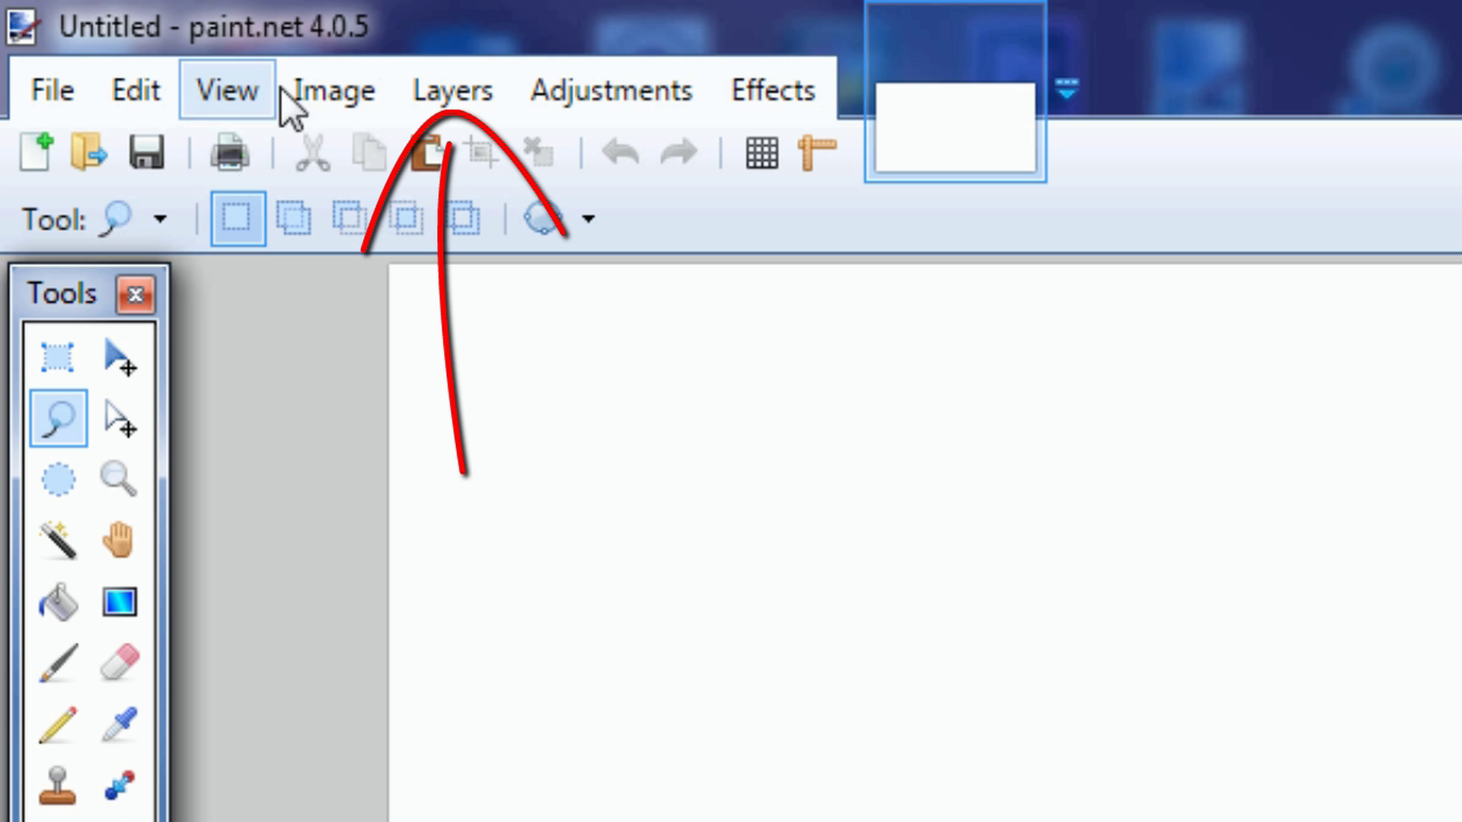
Add a new layer and fill it entirely with medium grey using the Paint Bucket.
{"action": "left_click", "coordinate": [486, 98]}
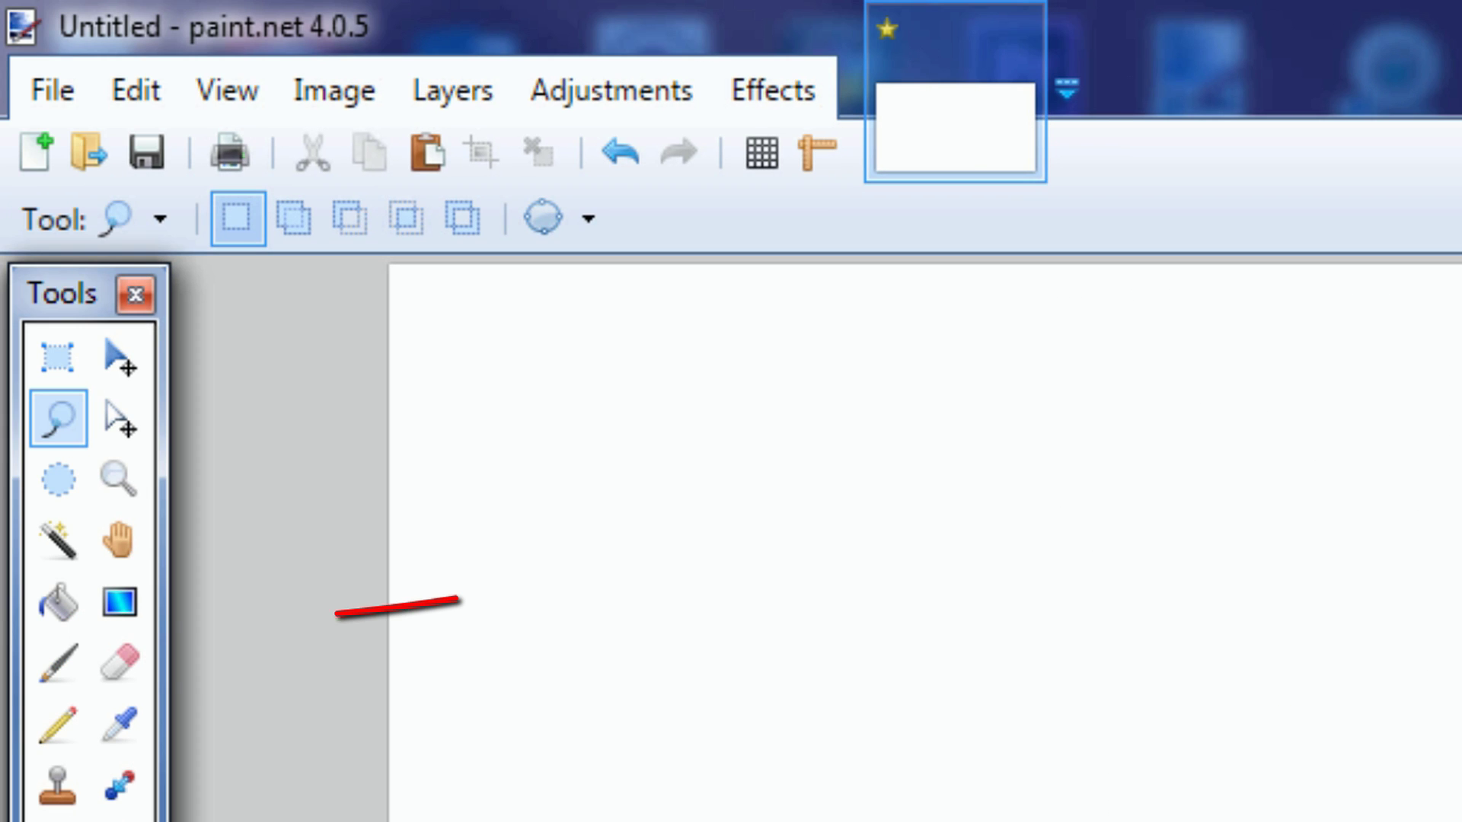
{"action": "left_click", "coordinate": [47, 588]}
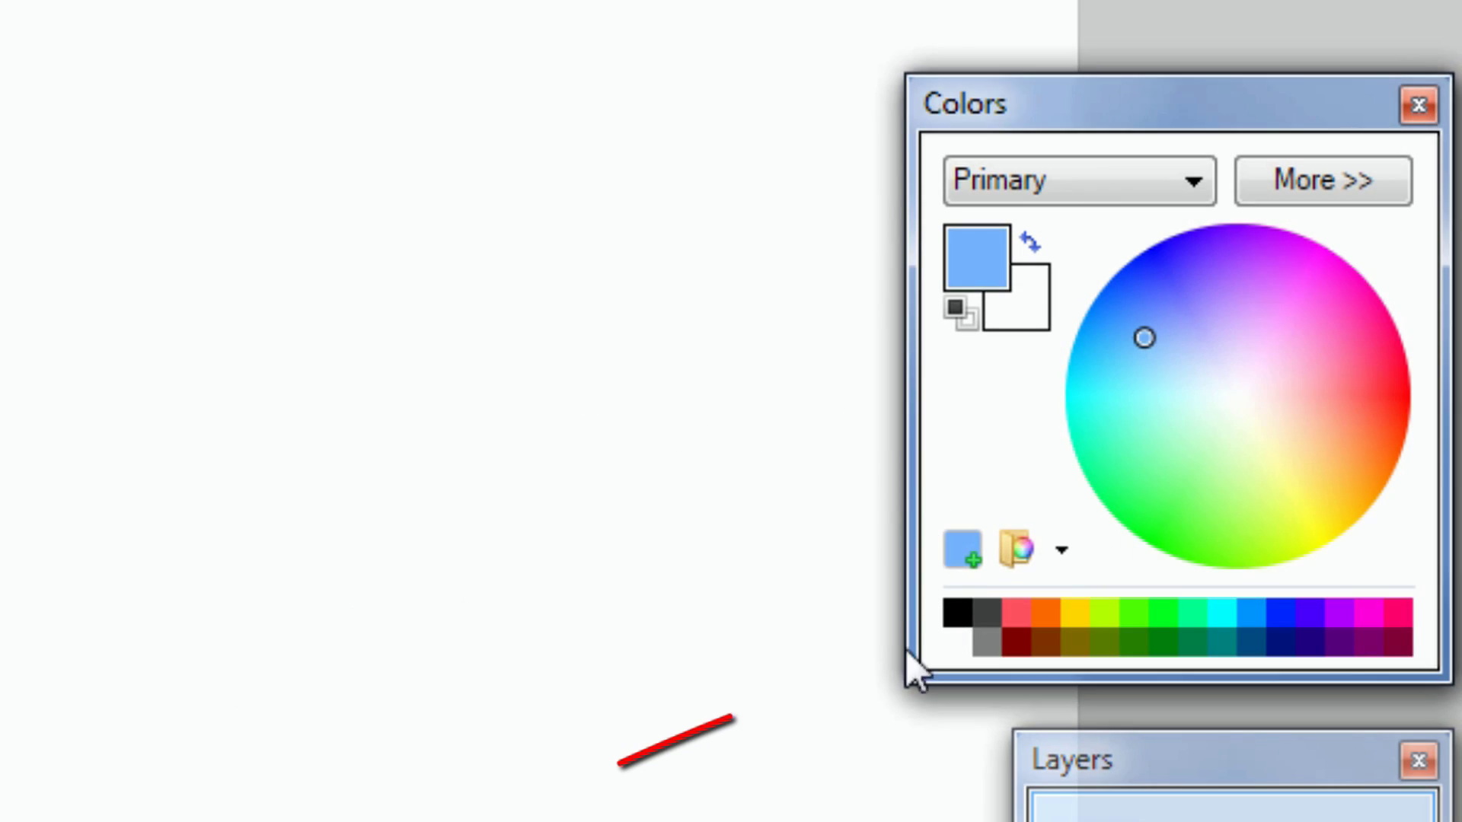
{"action": "left_click", "coordinate": [984, 641]}
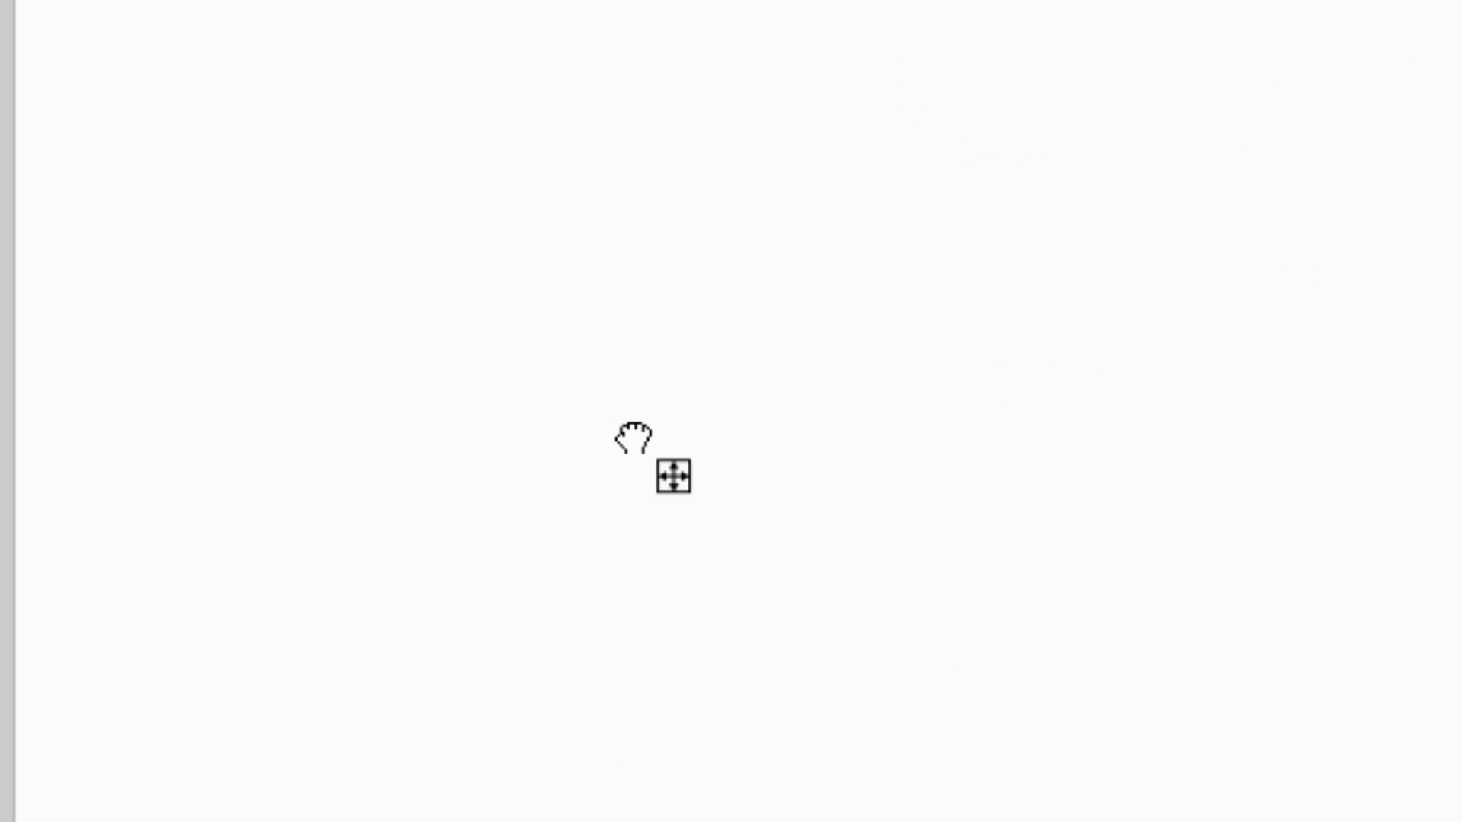
{"action": "left_click", "coordinate": [633, 436]}
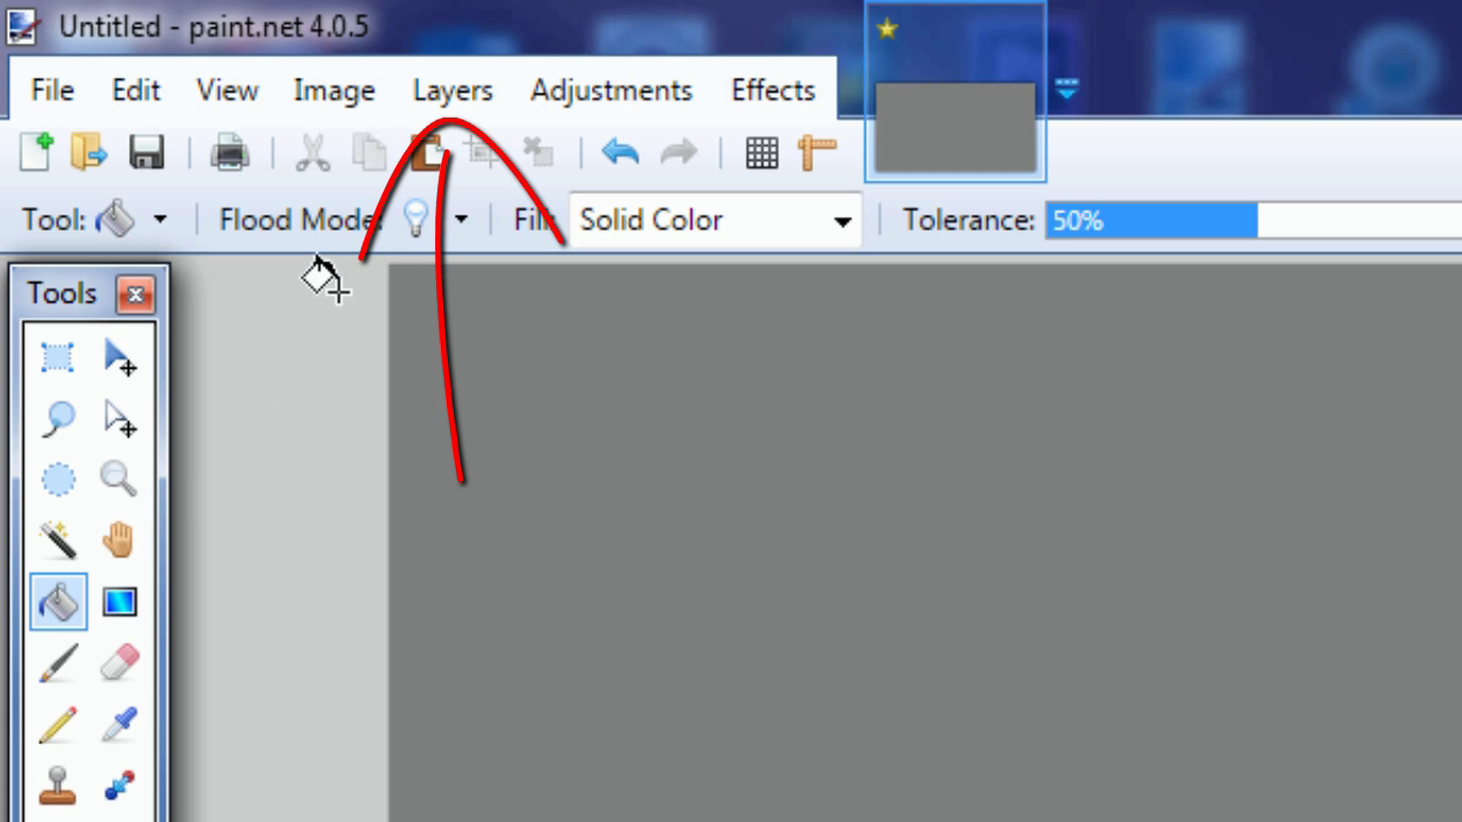
Add another layer and make a wide, short rectangular selection across the lower canvas, from its left edge to about 70% of its width.
{"action": "left_click", "coordinate": [449, 105]}
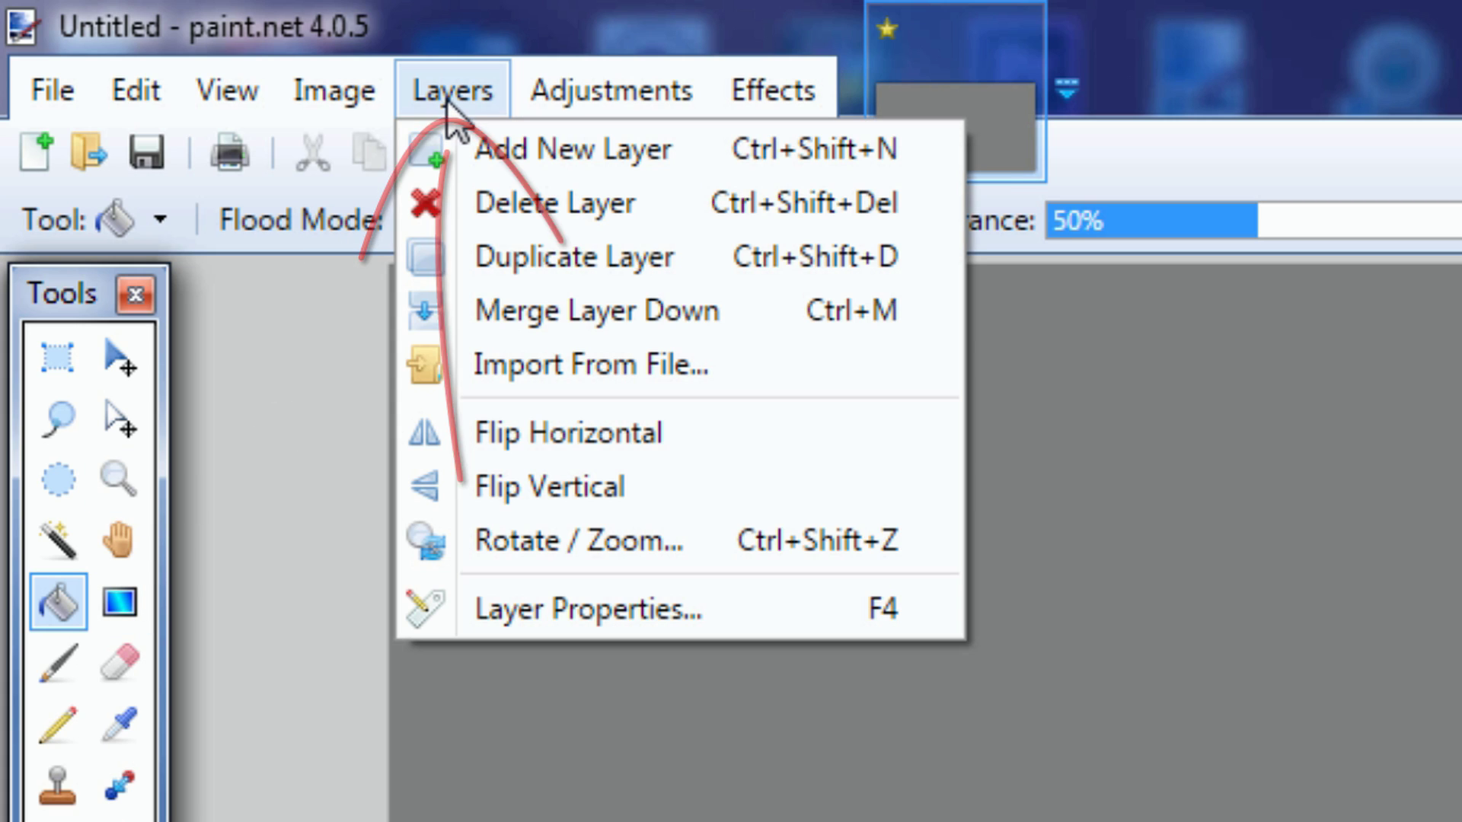
{"action": "left_click", "coordinate": [466, 153]}
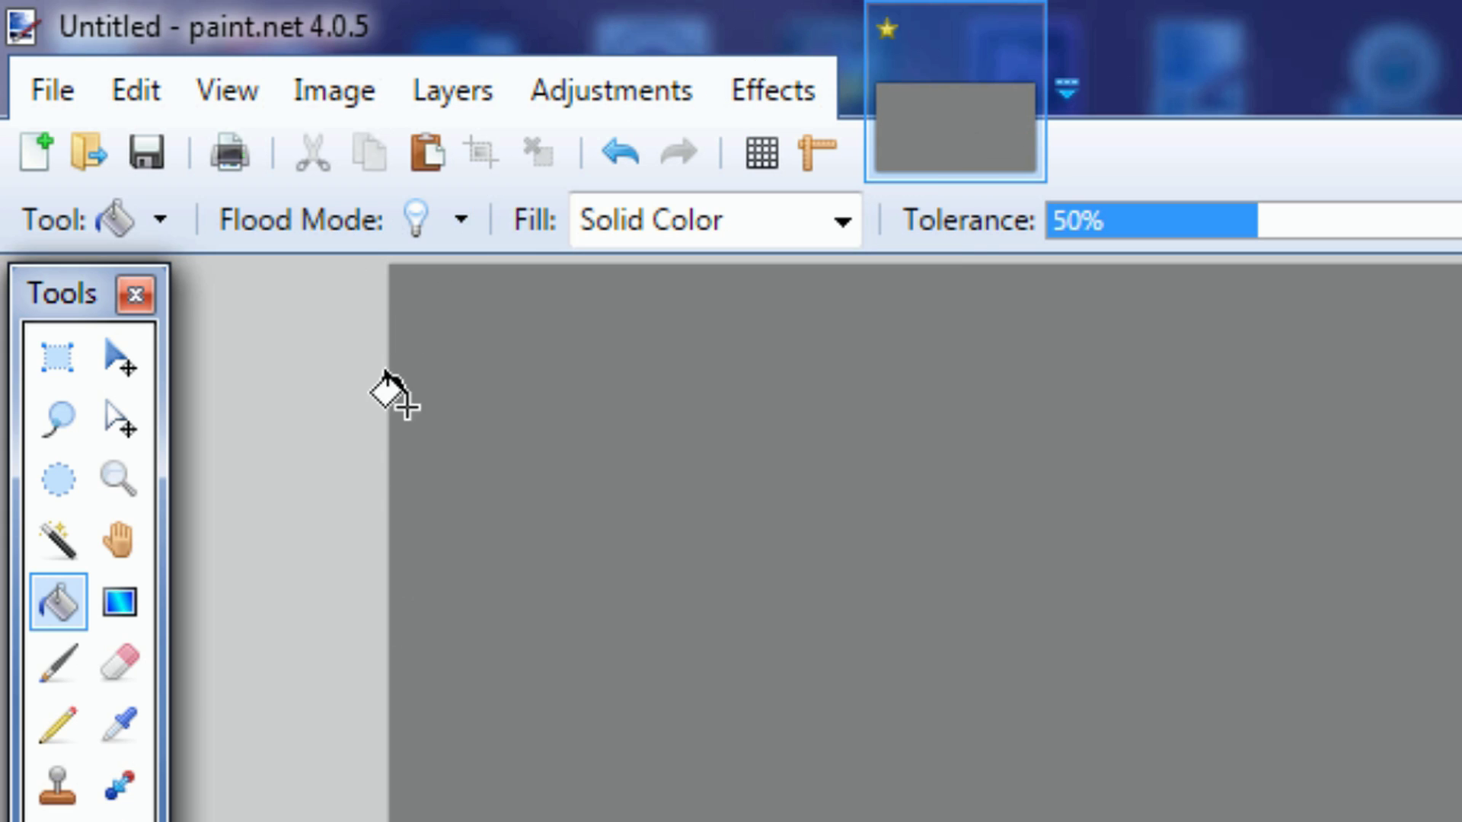
{"action": "left_click", "coordinate": [59, 356]}
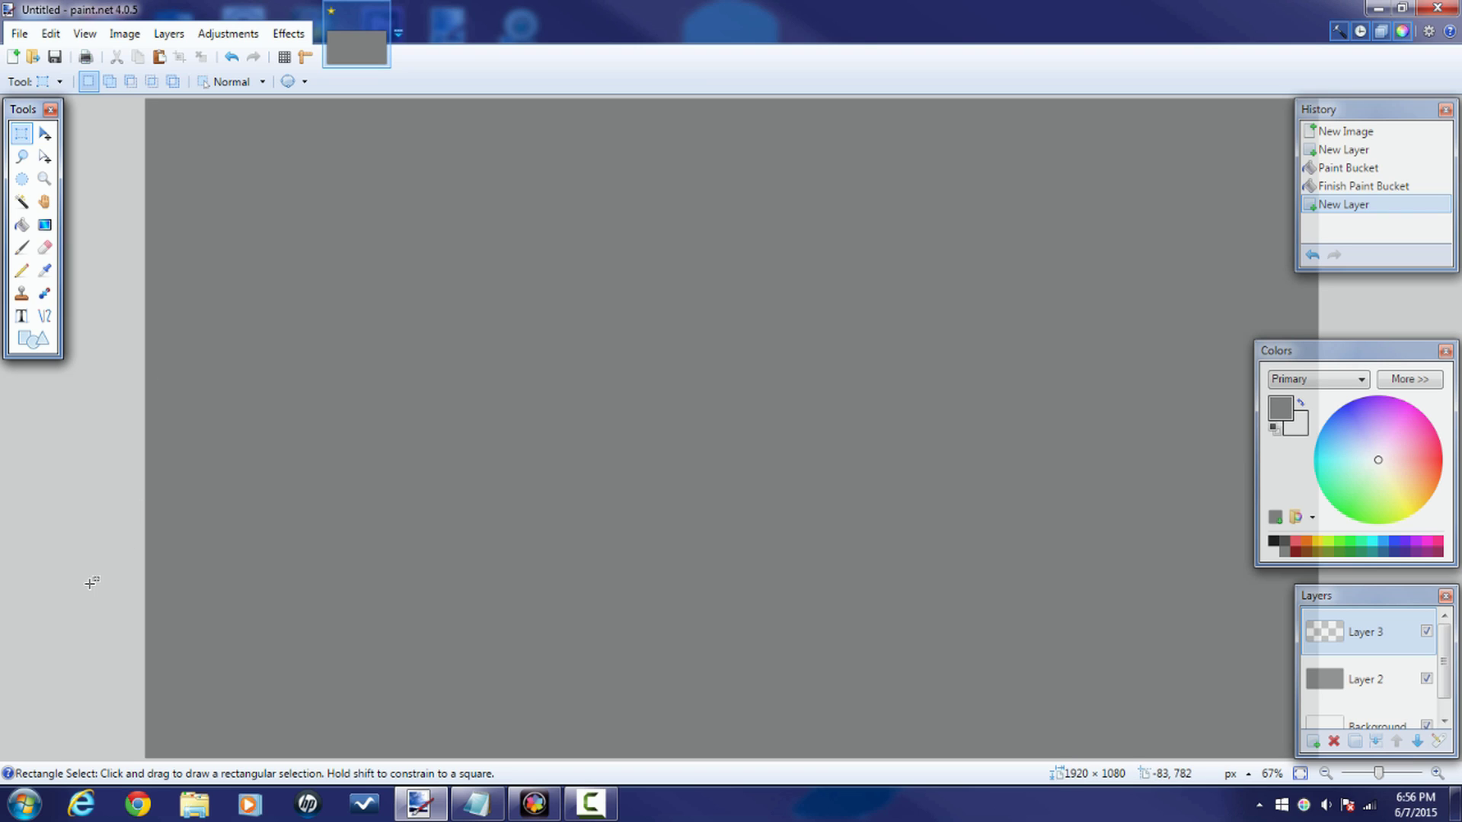
{"action": "left_click_drag", "start_coordinate": [122, 600], "coordinate": [986, 698]}
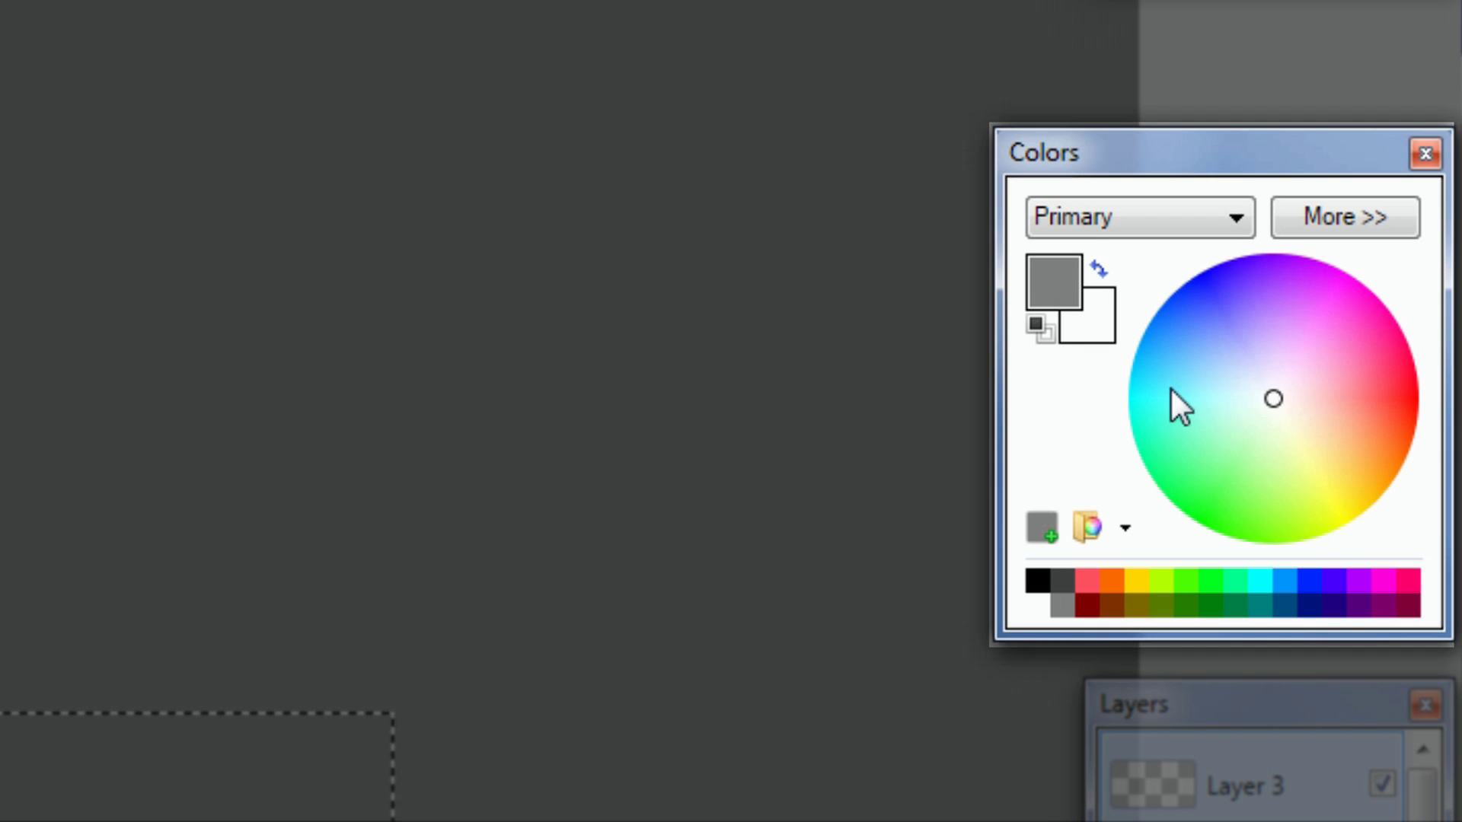
Choose the bright blue palette swatch as the primary color and fill the rectangular selection with it.
{"action": "left_click", "coordinate": [1212, 362]}
{"action": "left_click", "coordinate": [1213, 386]}
{"action": "left_click", "coordinate": [1217, 367]}
{"action": "left_click", "coordinate": [1225, 390]}
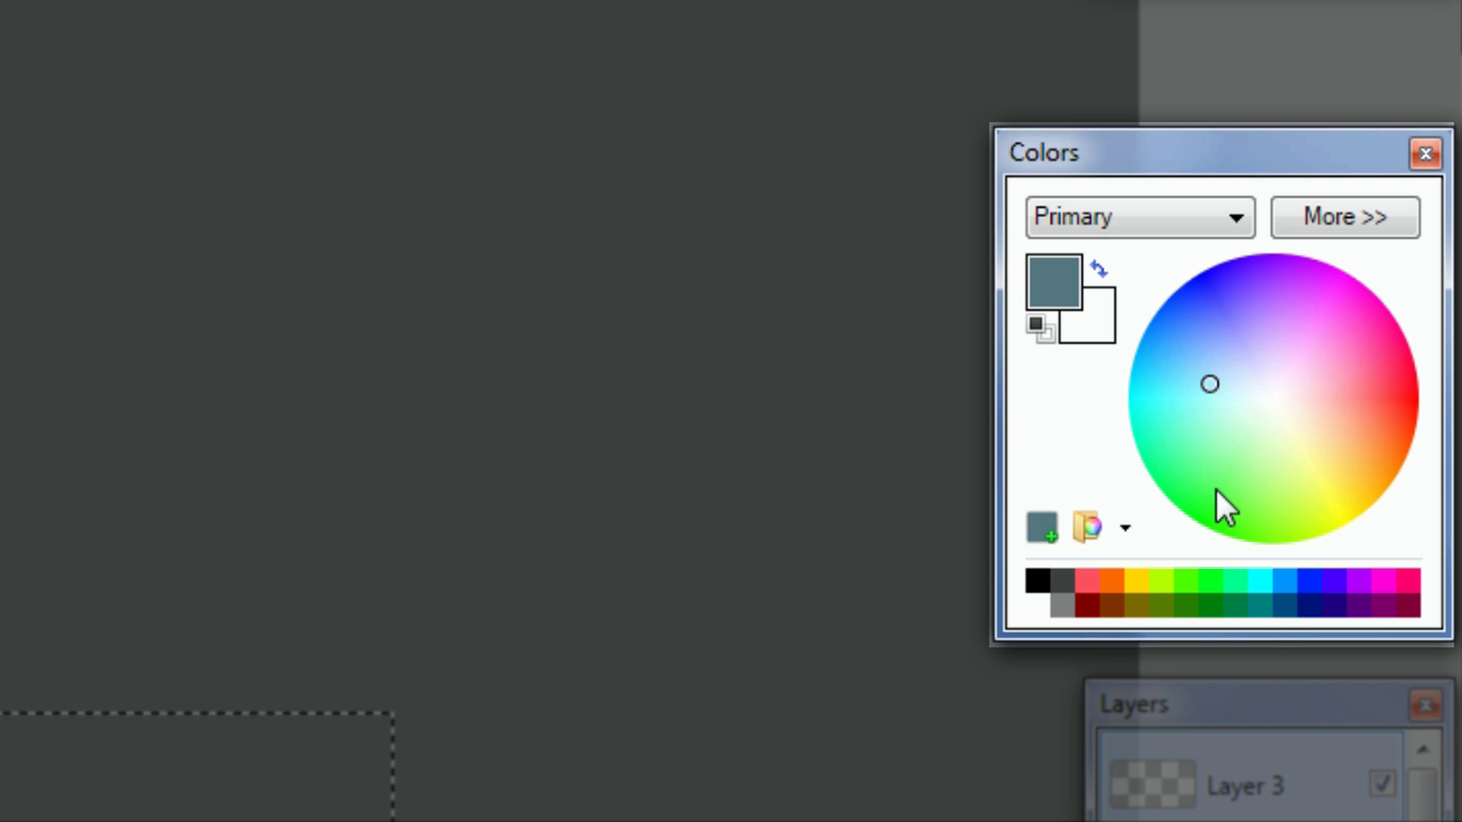
{"action": "left_click", "coordinate": [1285, 605]}
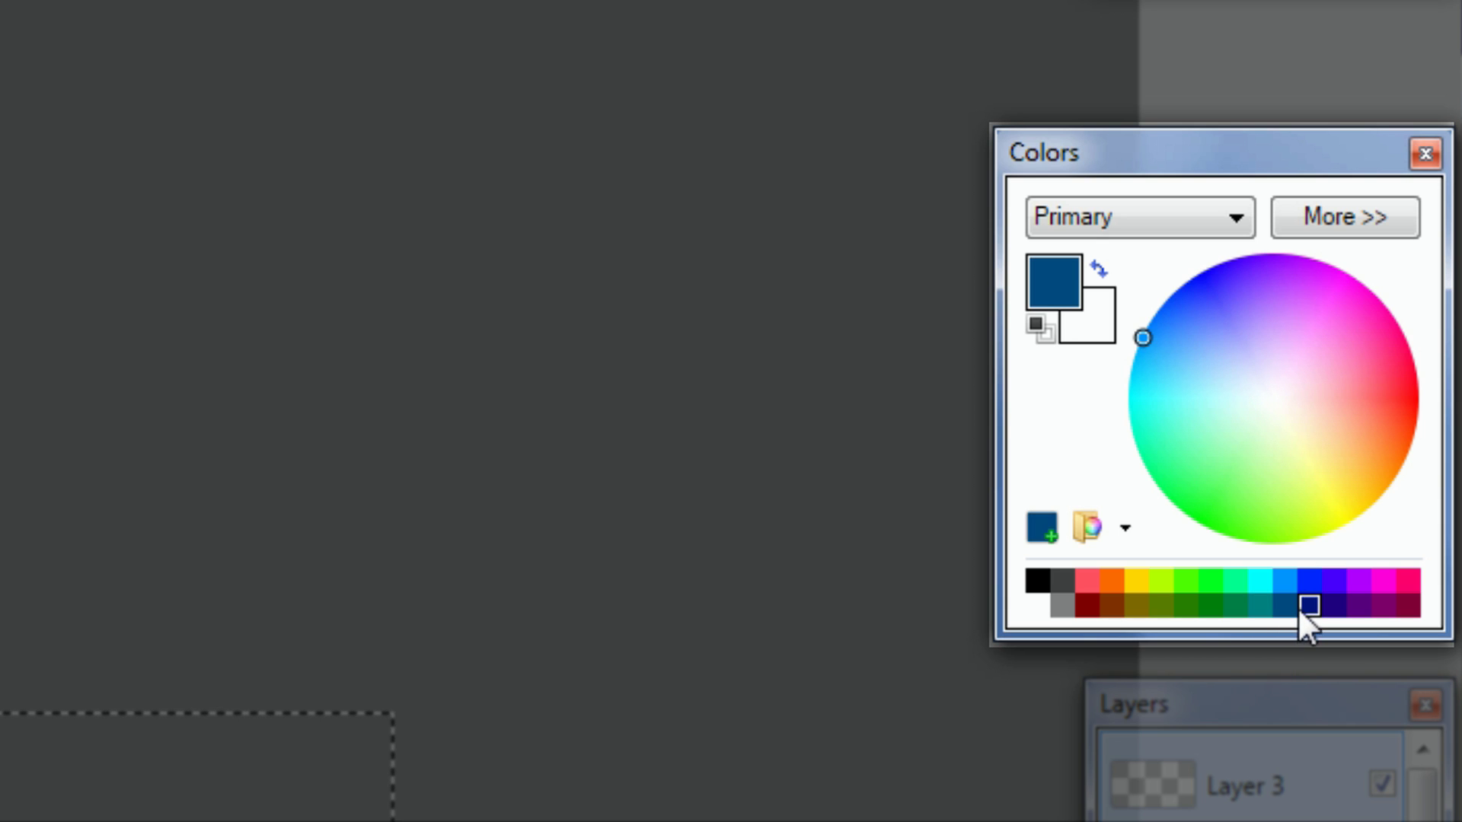
{"action": "left_click", "coordinate": [1286, 581]}
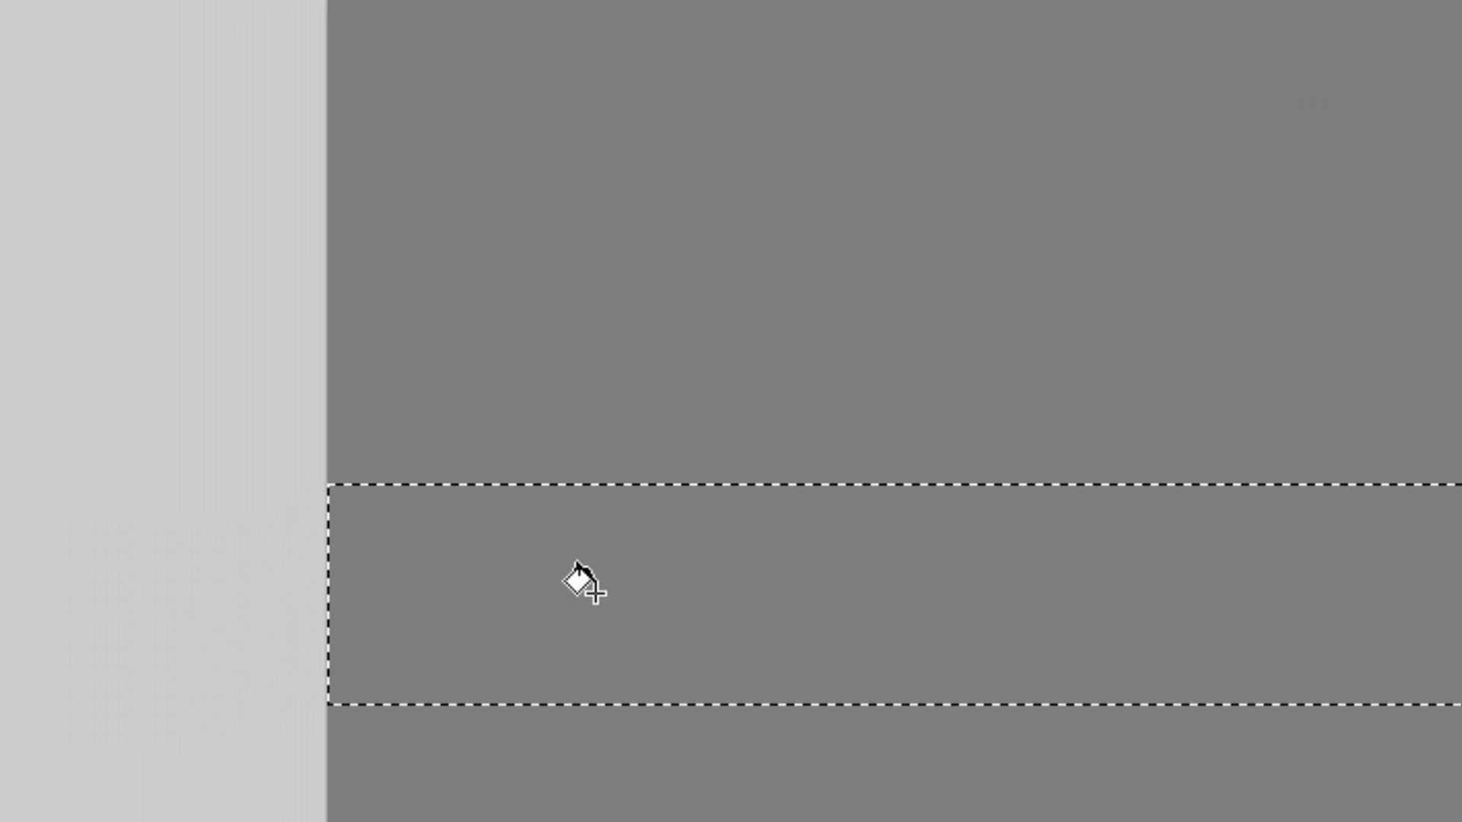
{"action": "left_click", "coordinate": [581, 581]}
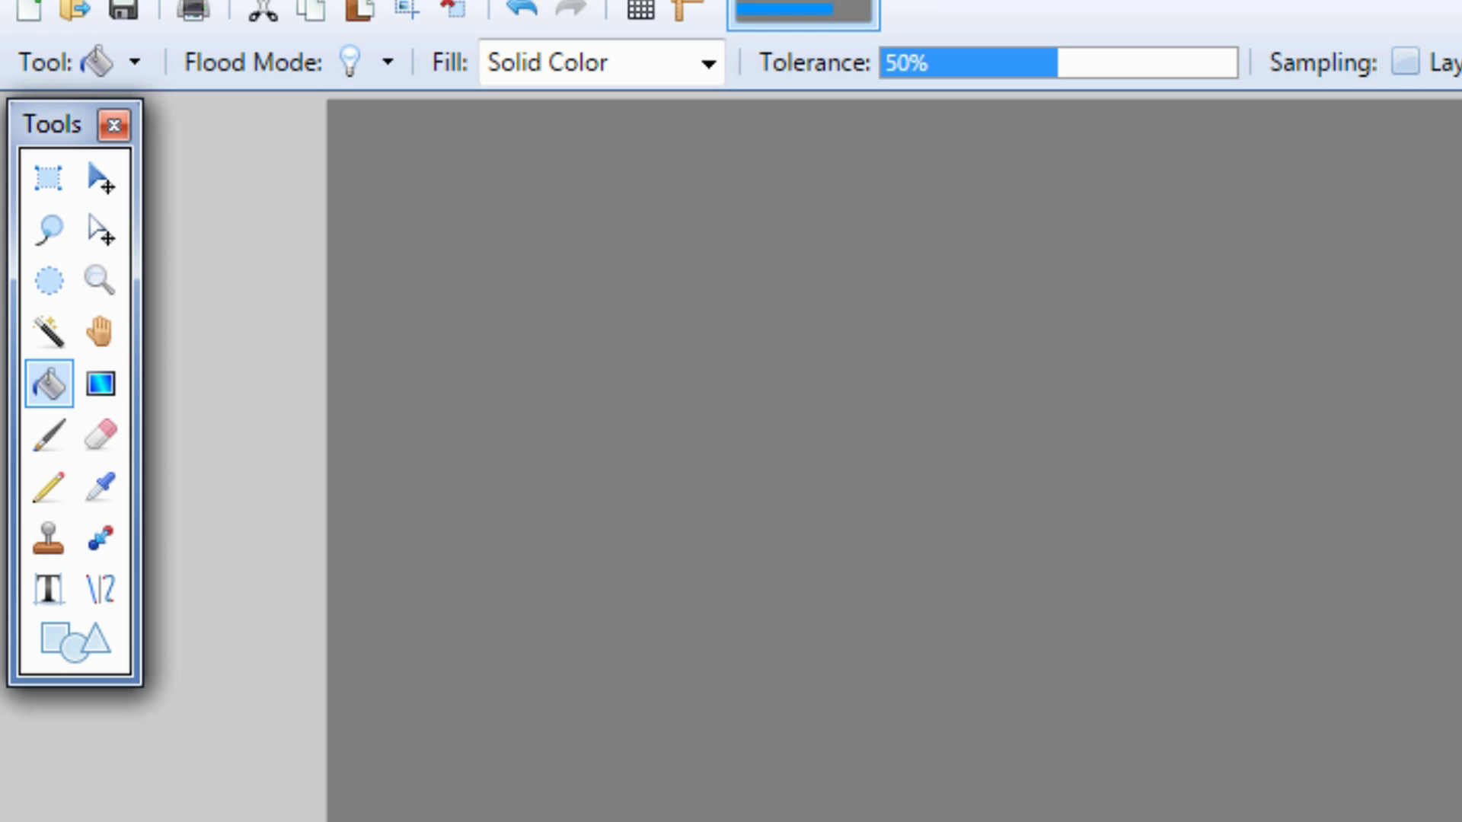
Draw a linear gradient across the blue bar from its left end to well past its right end, and clear the selection.
{"action": "left_click", "coordinate": [100, 385]}
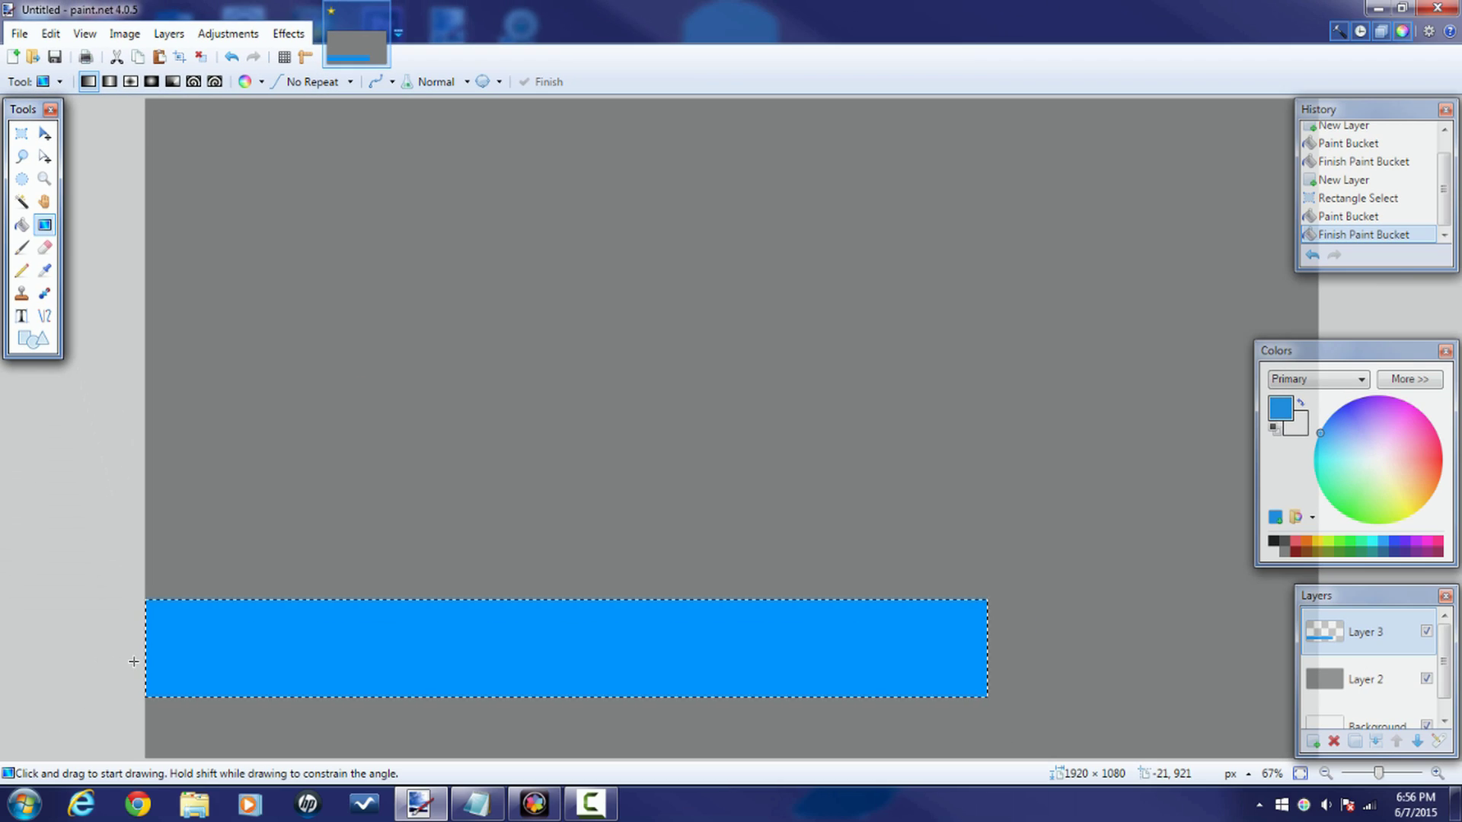
{"action": "left_click", "coordinate": [144, 647]}
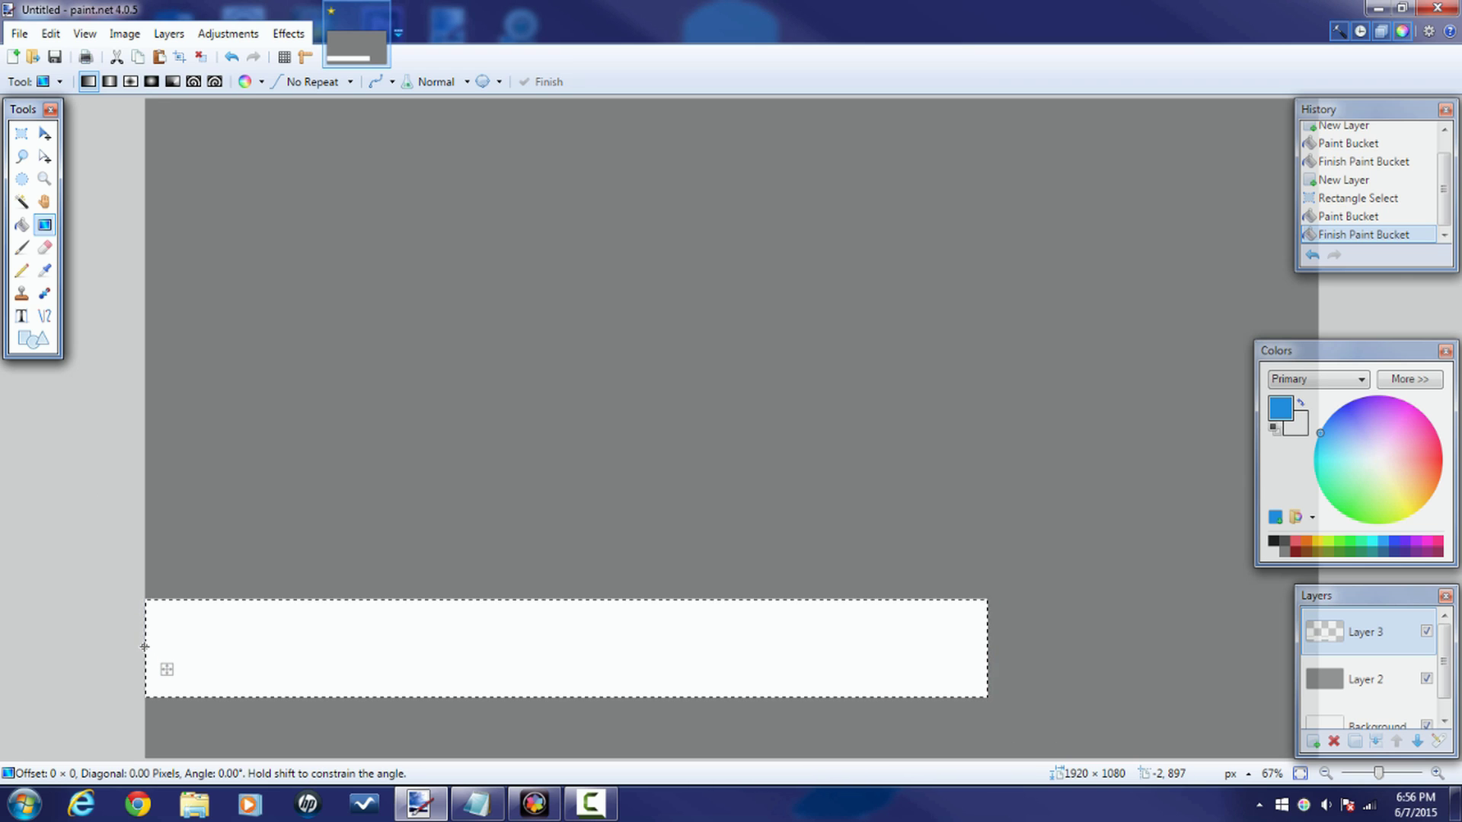
{"action": "left_click_drag", "start_coordinate": [145, 647], "coordinate": [1247, 703]}
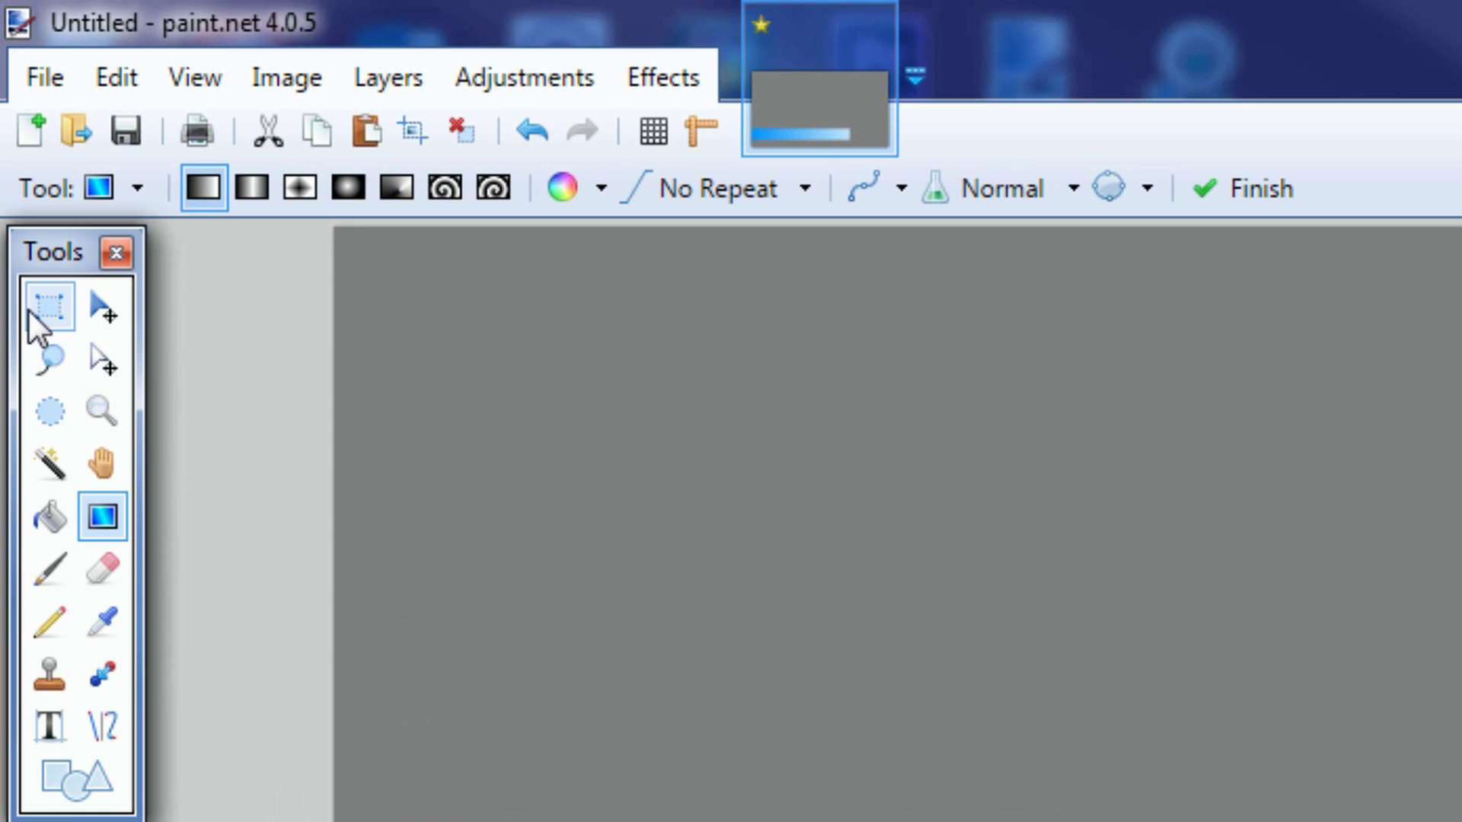
{"action": "left_click", "coordinate": [38, 314]}
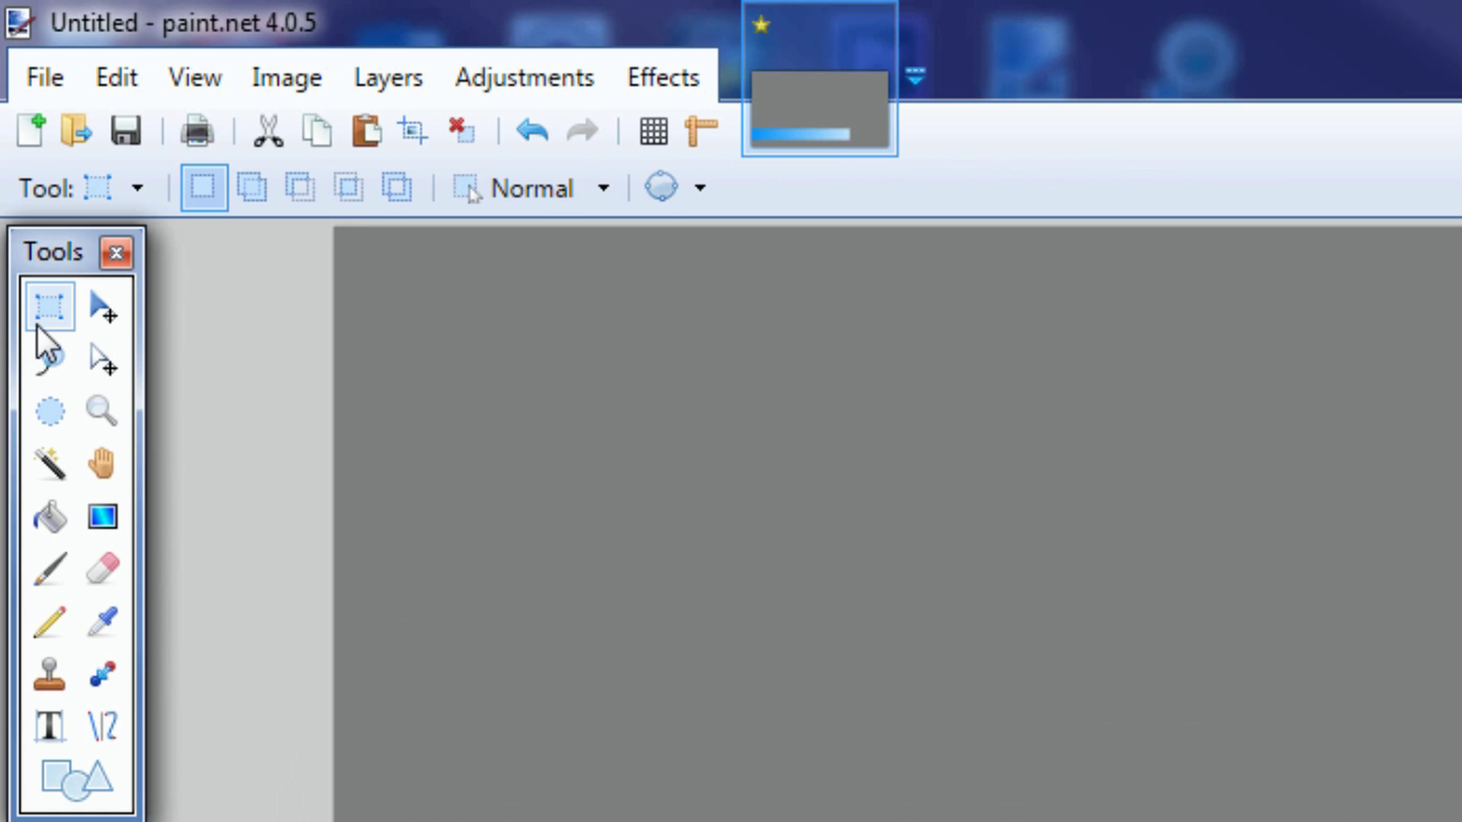
{"action": "left_click", "coordinate": [107, 328]}
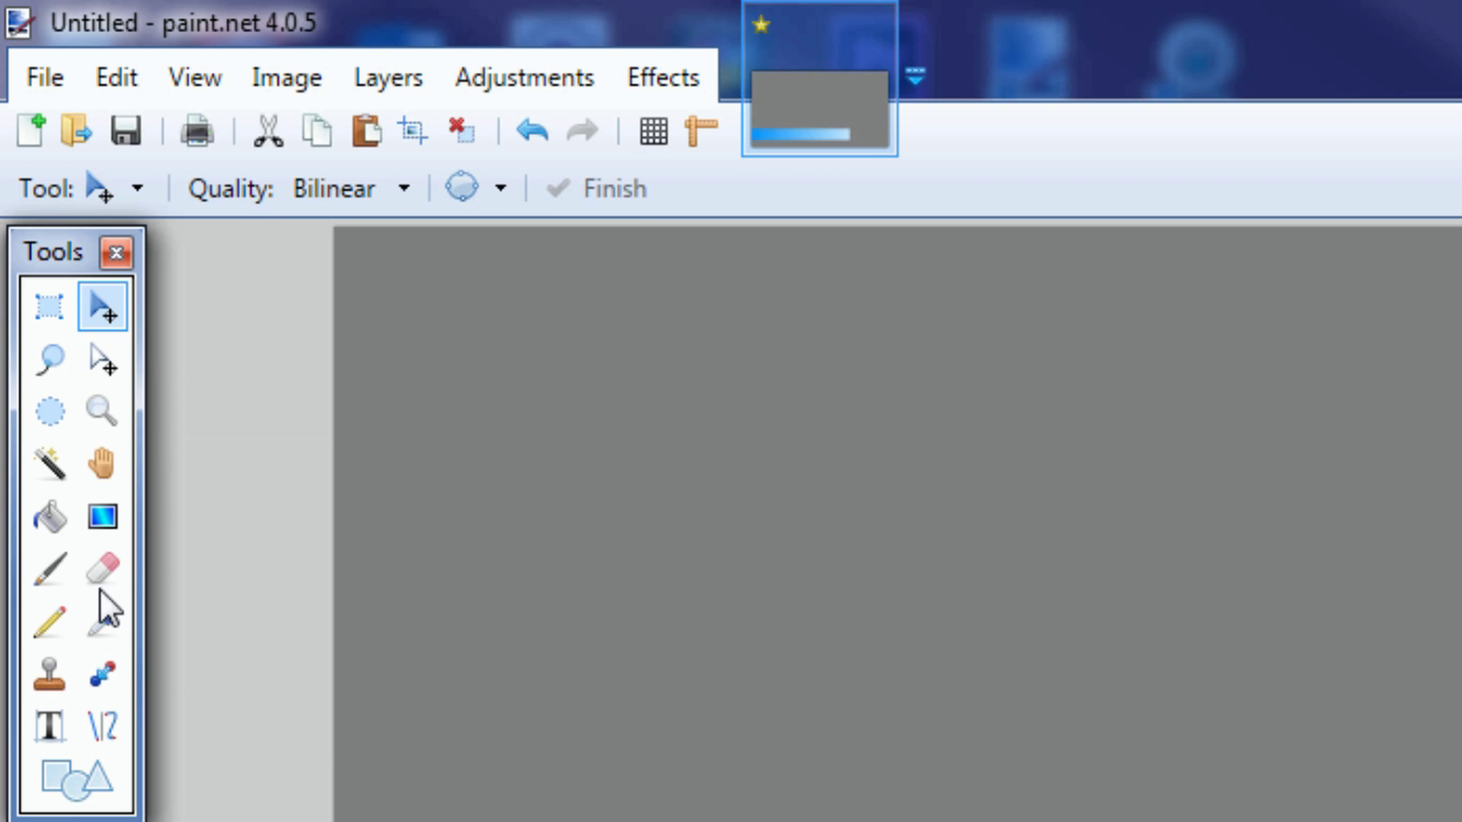
{"action": "left_click", "coordinate": [49, 364]}
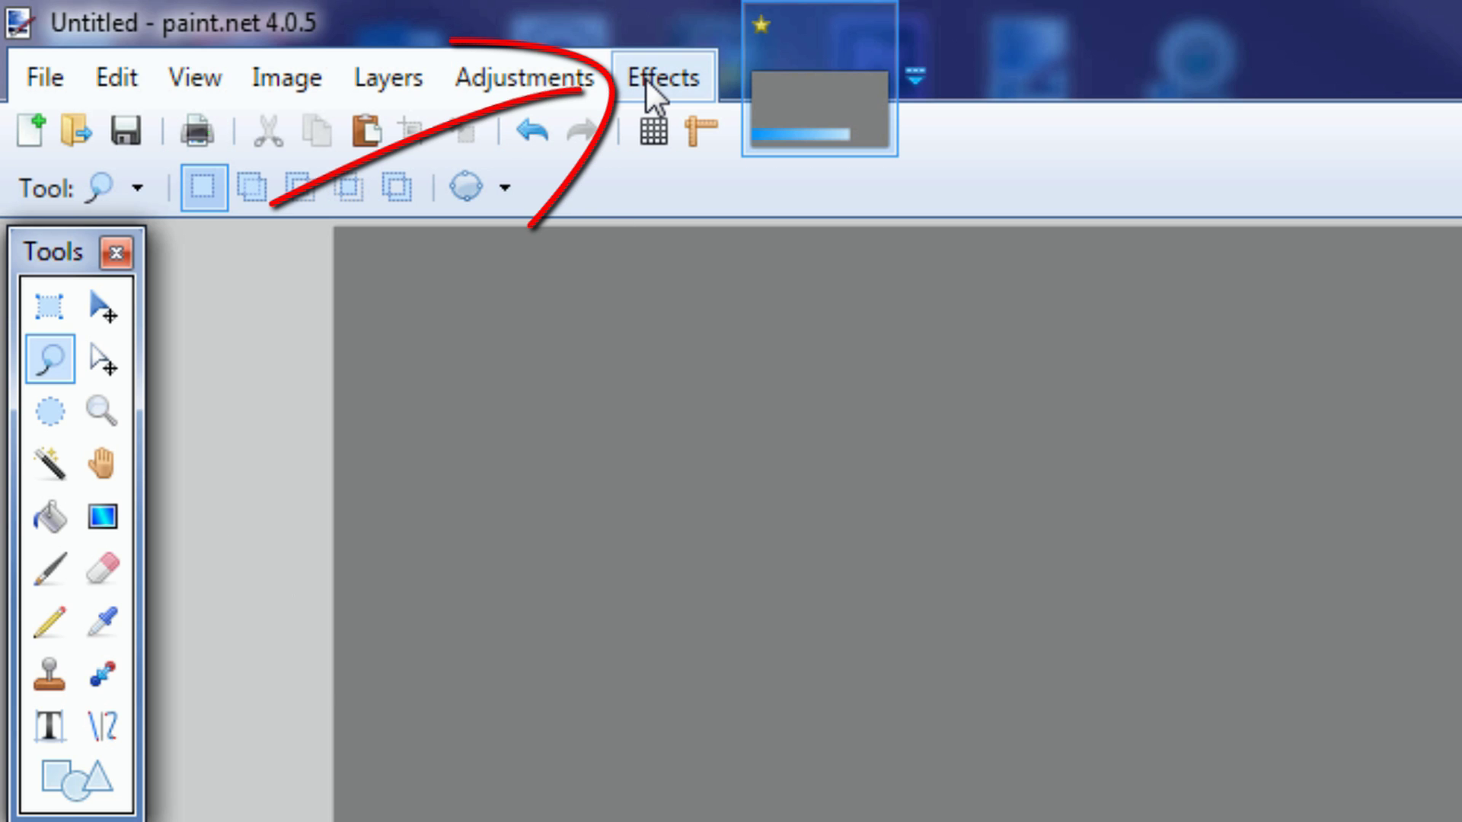
Open the Outline Object effect by pyrochild for the gradient bar's layer.
{"action": "left_click", "coordinate": [645, 76]}
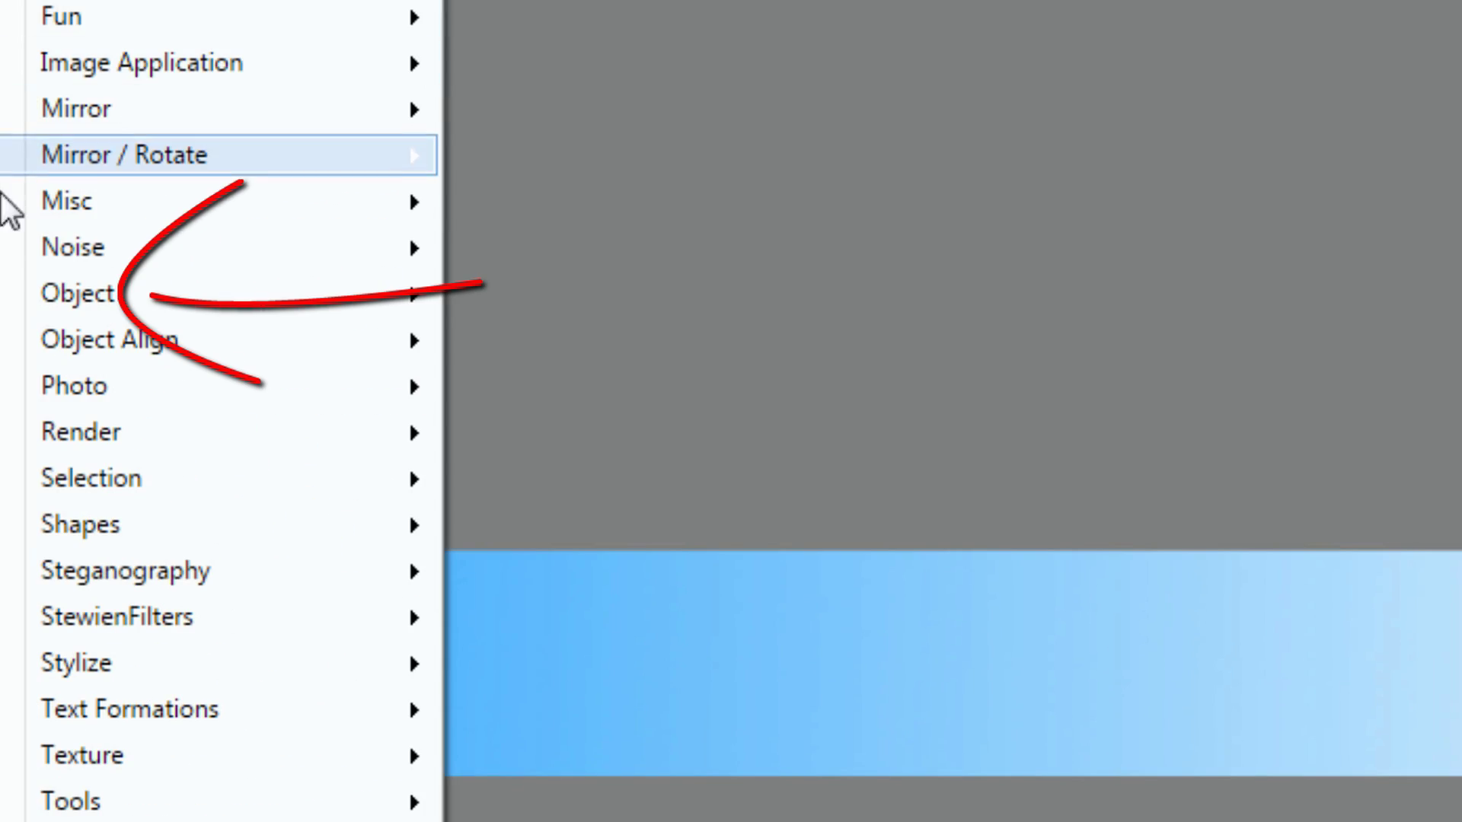
{"action": "mouse_move", "coordinate": [79, 295]}
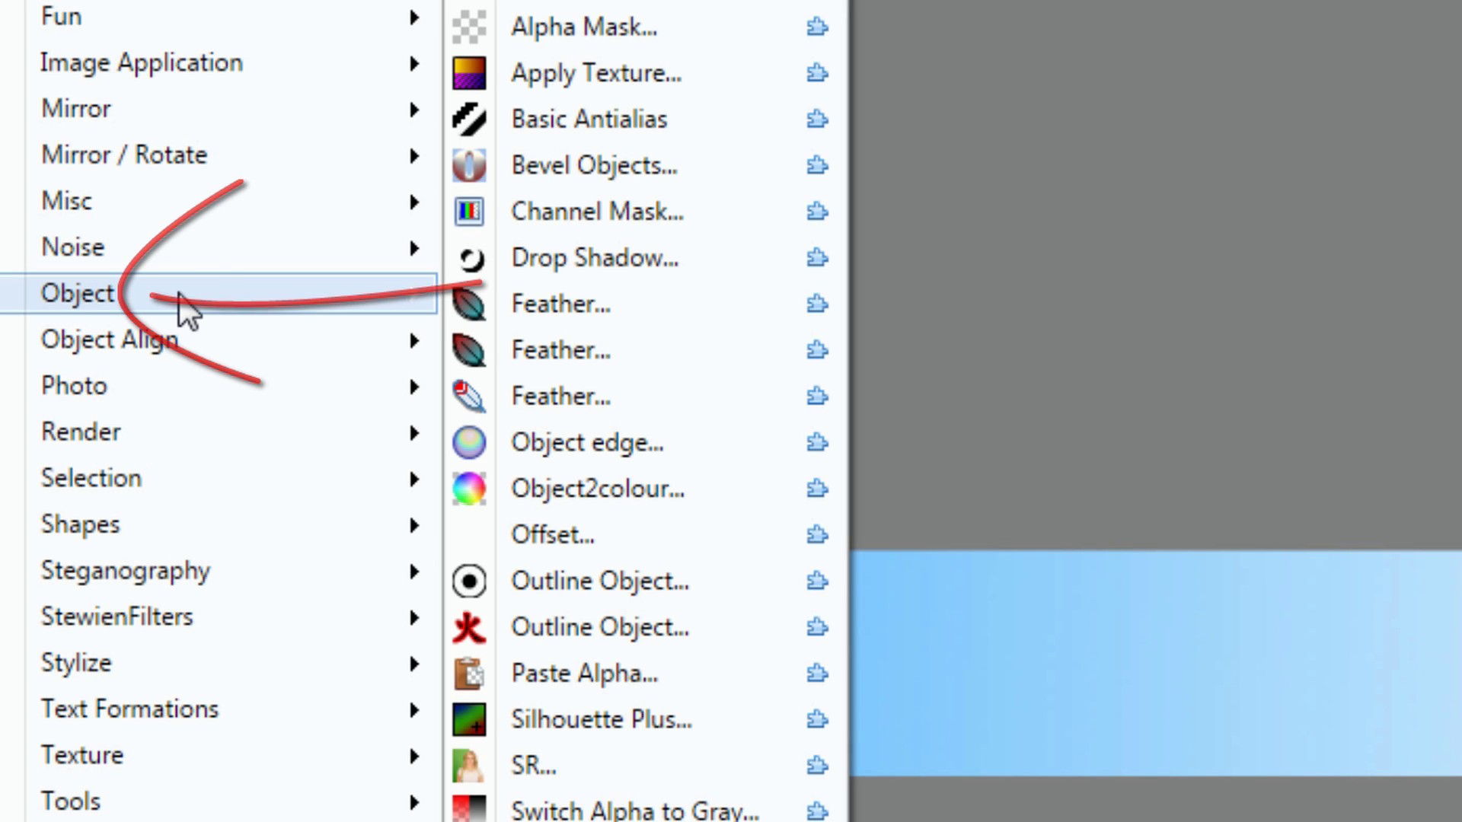
{"action": "left_click", "coordinate": [658, 638]}
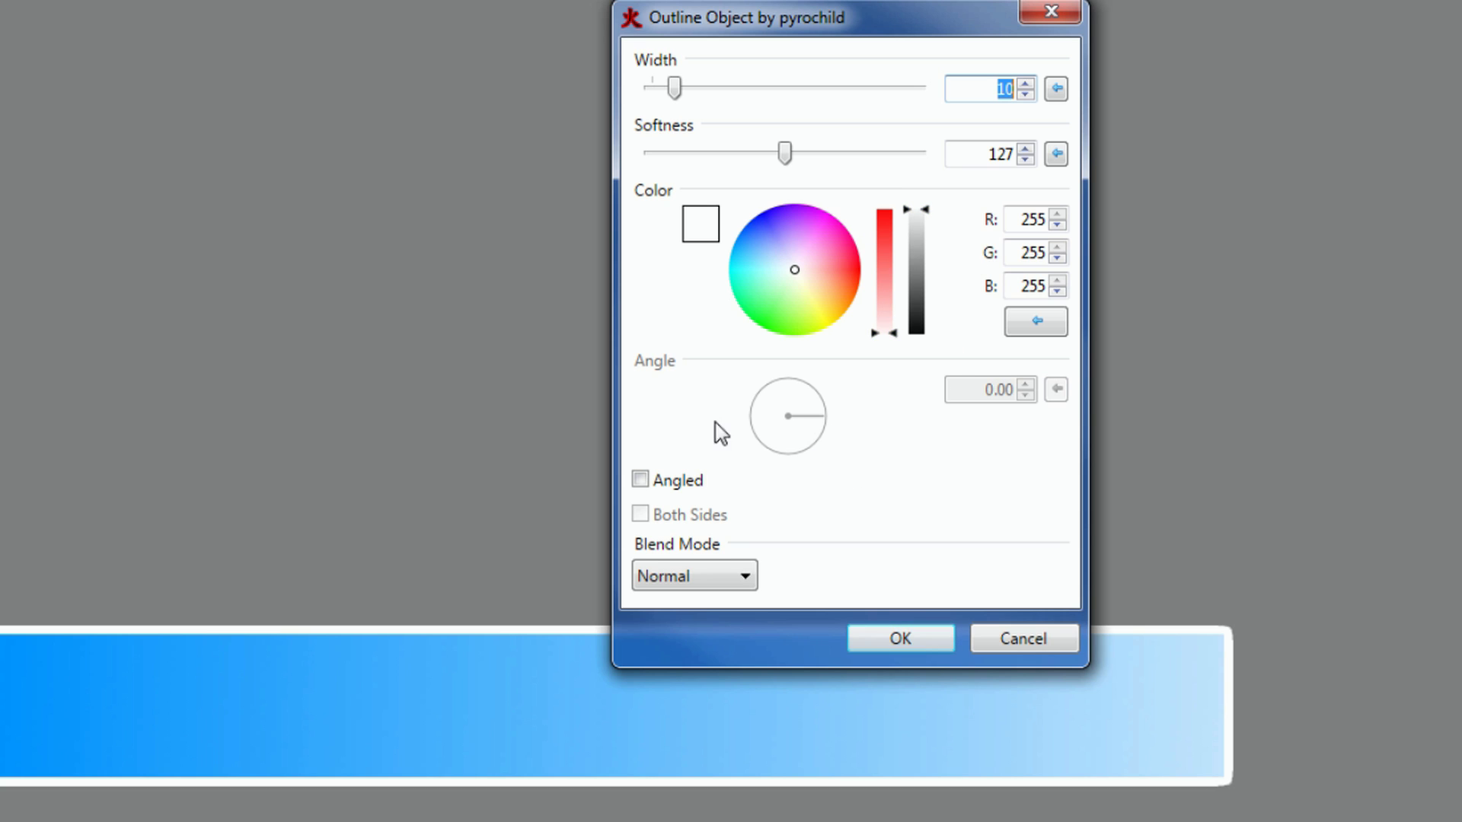
Try an angled outline with a width of 44 at -90, 90 and -1.51 degrees, and turn the Angled option off again.
{"action": "left_click", "coordinate": [638, 484]}
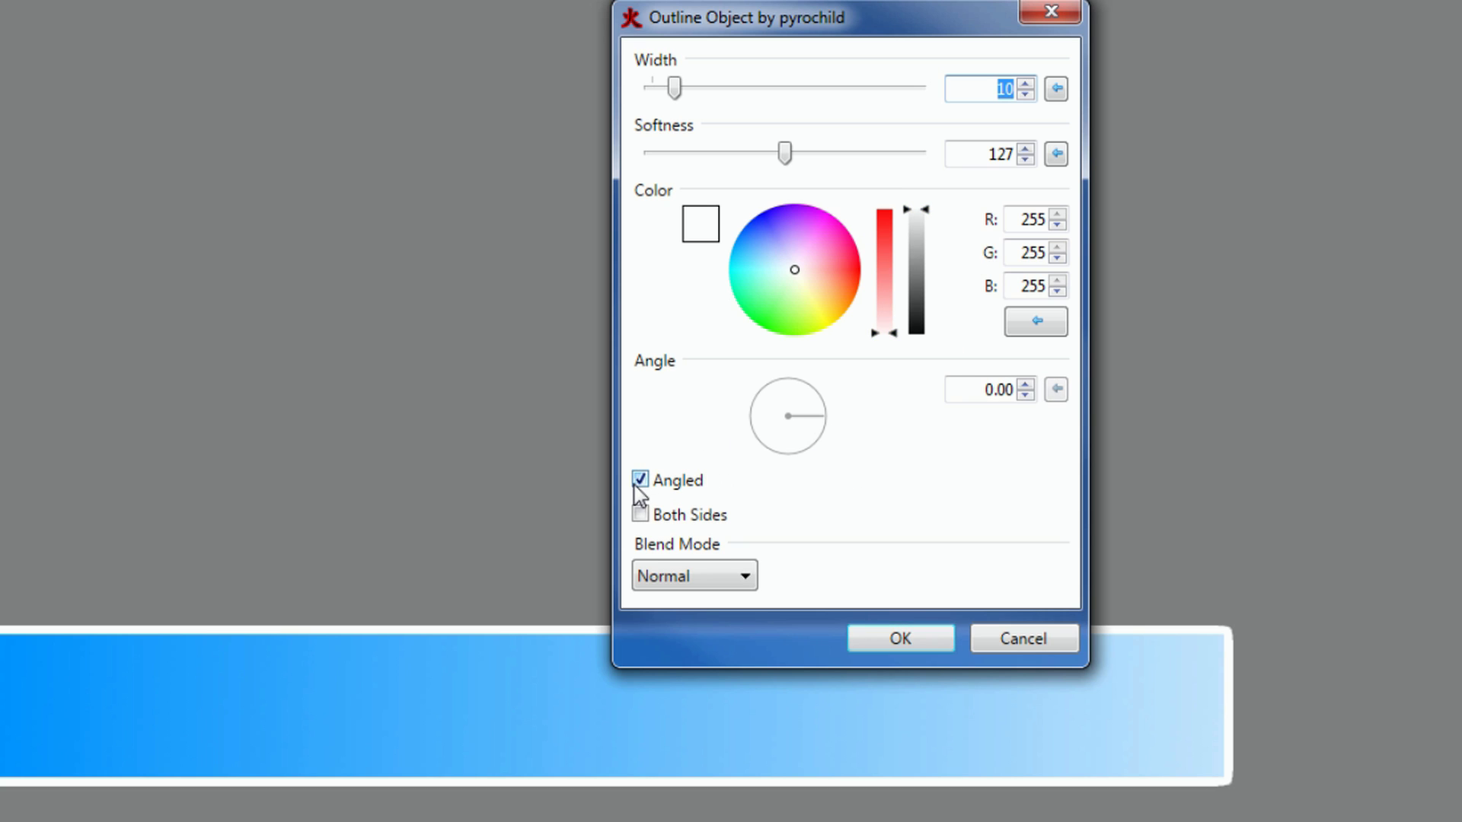
{"action": "left_click_drag", "start_coordinate": [812, 417], "coordinate": [780, 474]}
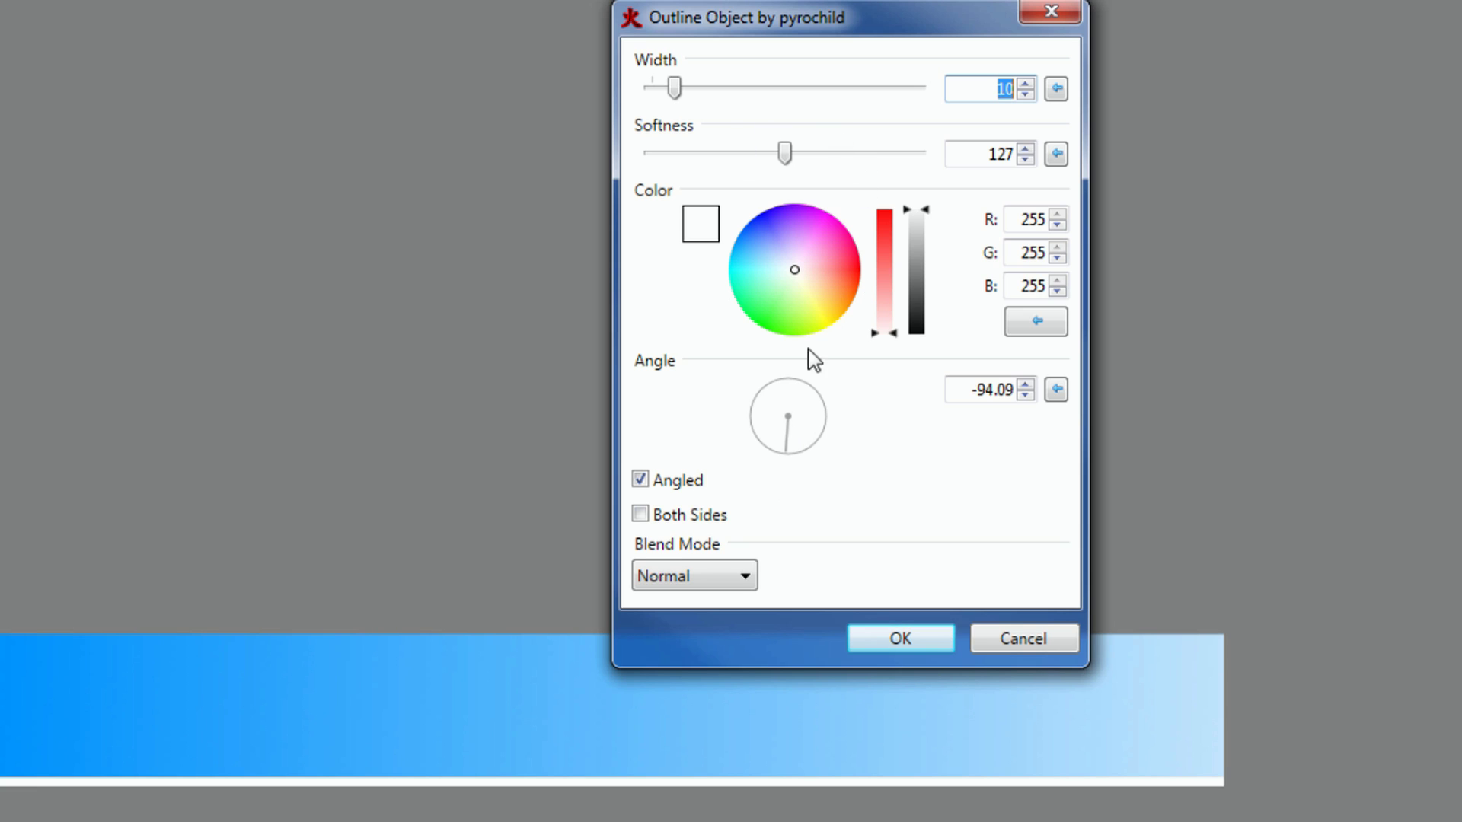
{"action": "left_click", "coordinate": [788, 450]}
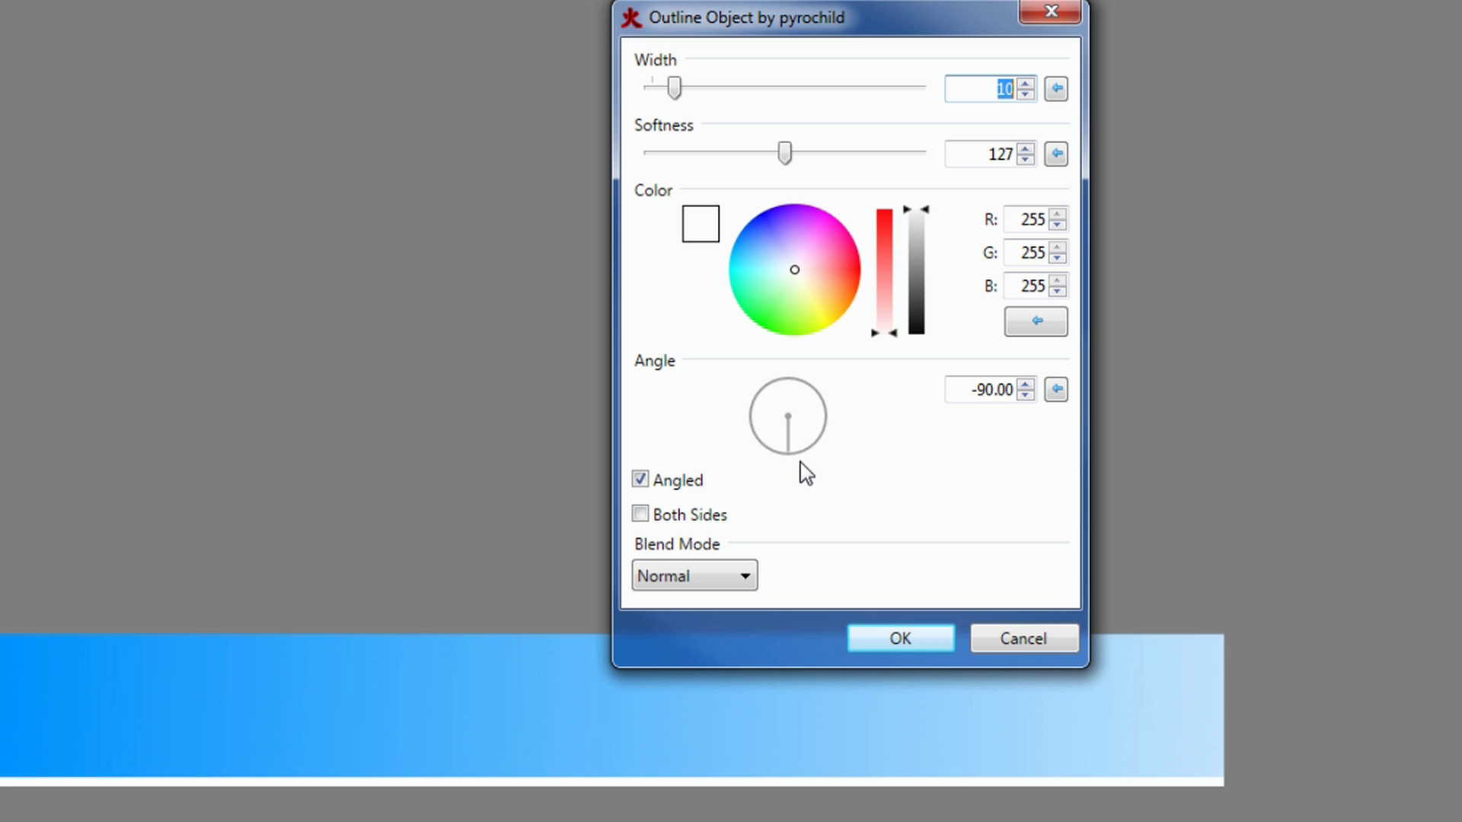
{"action": "left_click_drag", "start_coordinate": [675, 88], "coordinate": [739, 95]}
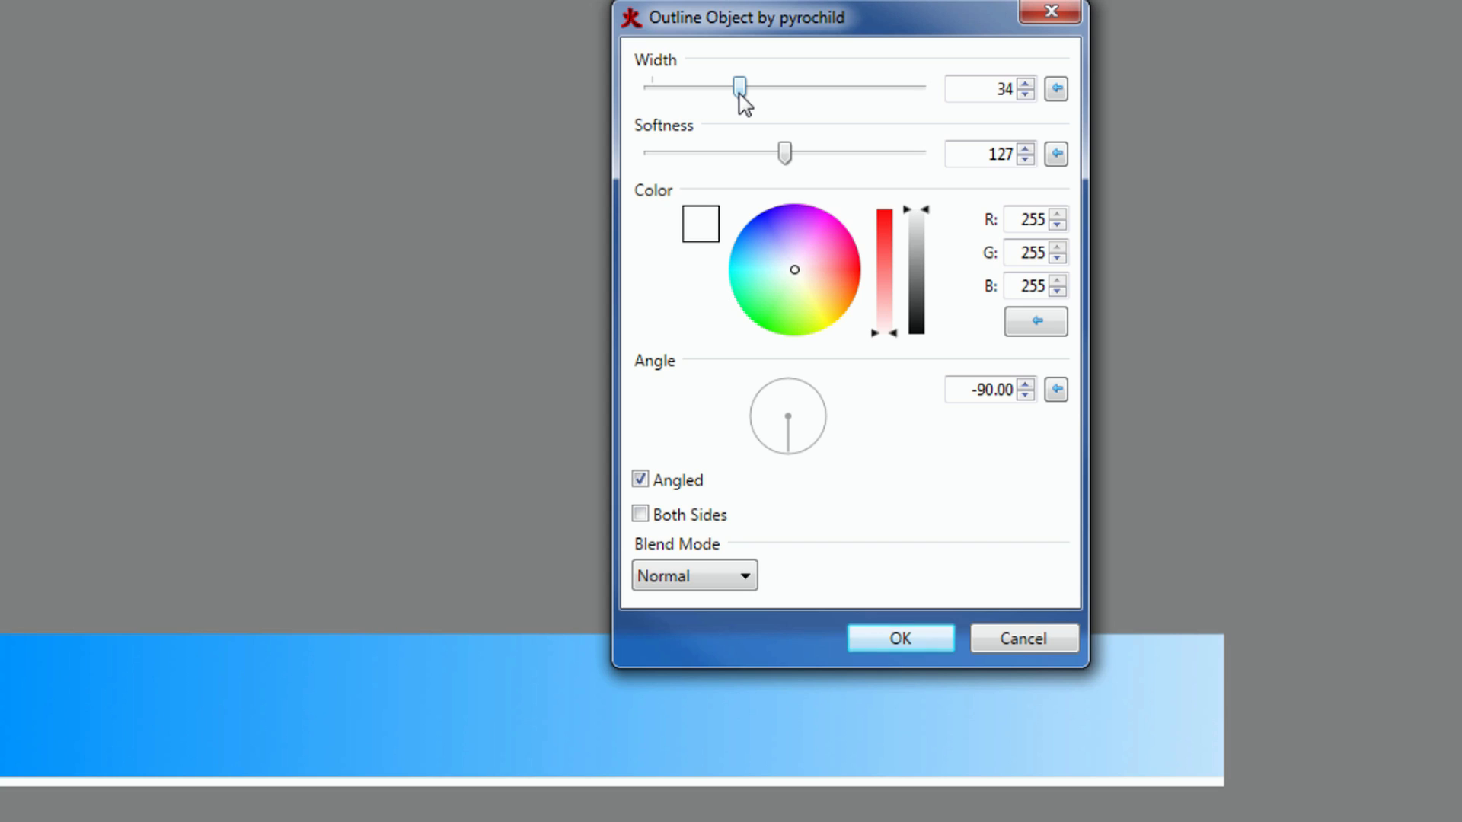
{"action": "left_click_drag", "start_coordinate": [740, 95], "coordinate": [768, 97]}
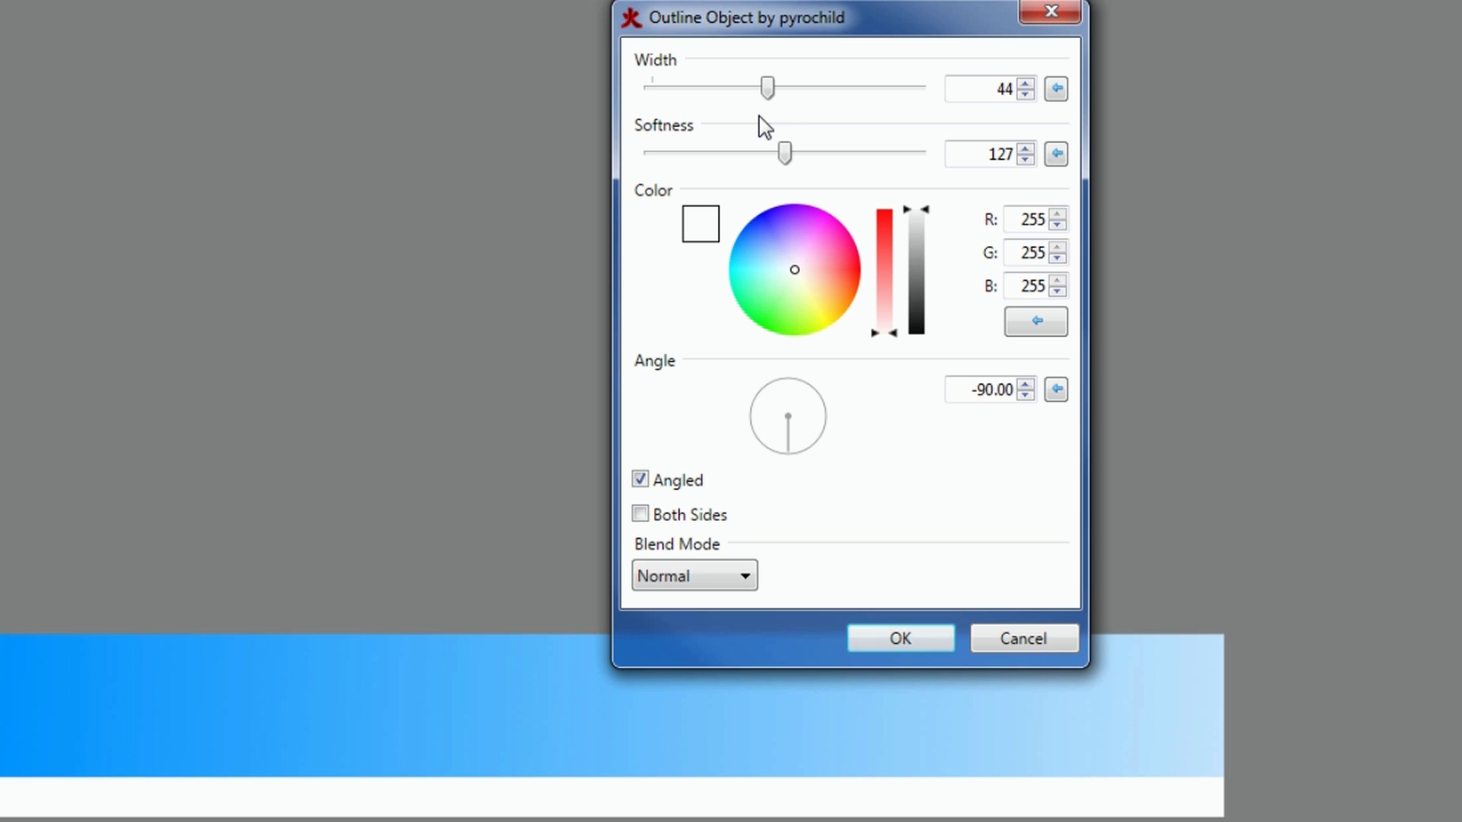
{"action": "left_click_drag", "start_coordinate": [790, 450], "coordinate": [790, 384]}
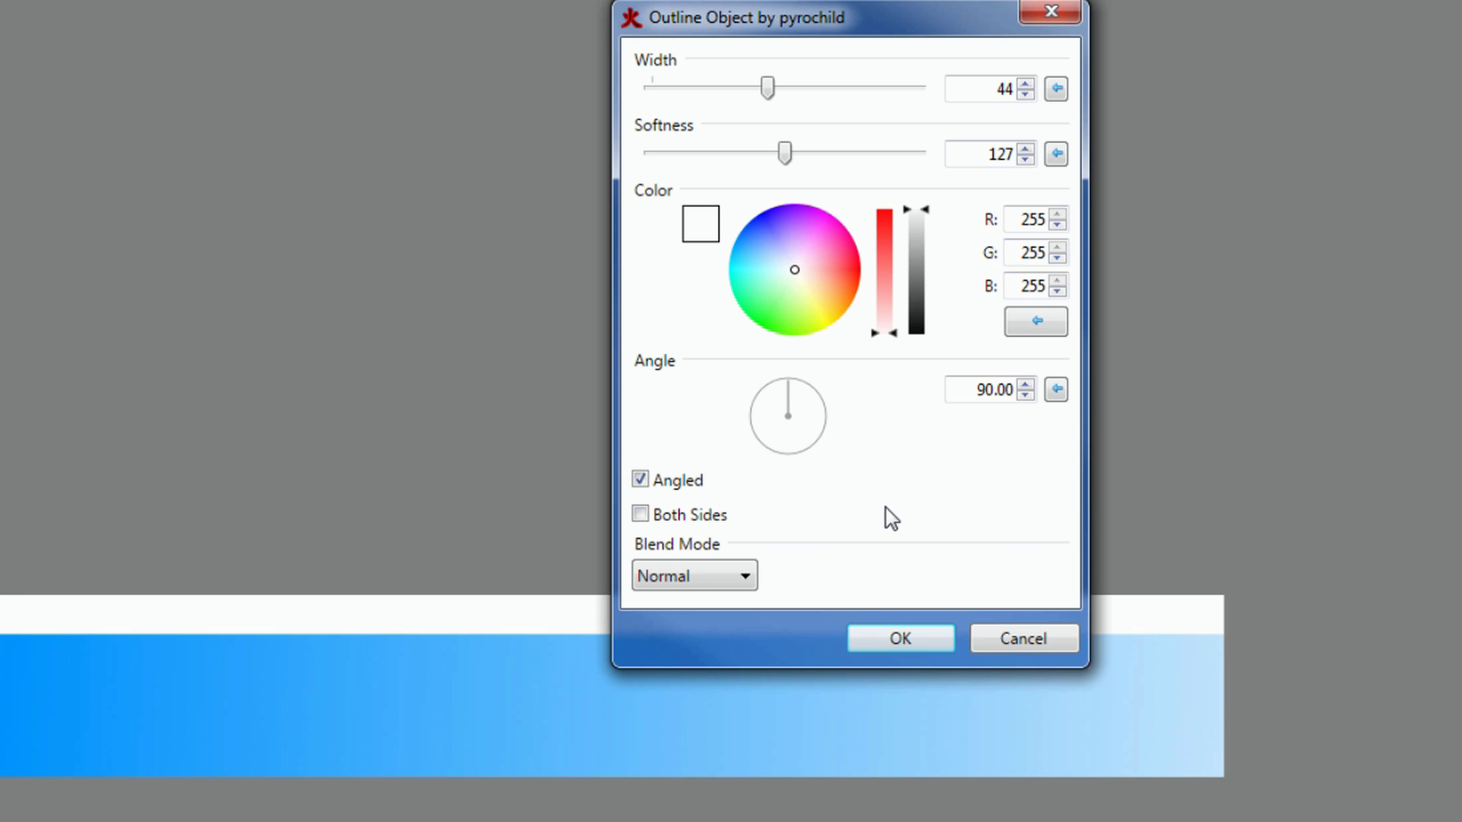
{"action": "left_click_drag", "start_coordinate": [793, 399], "coordinate": [838, 421]}
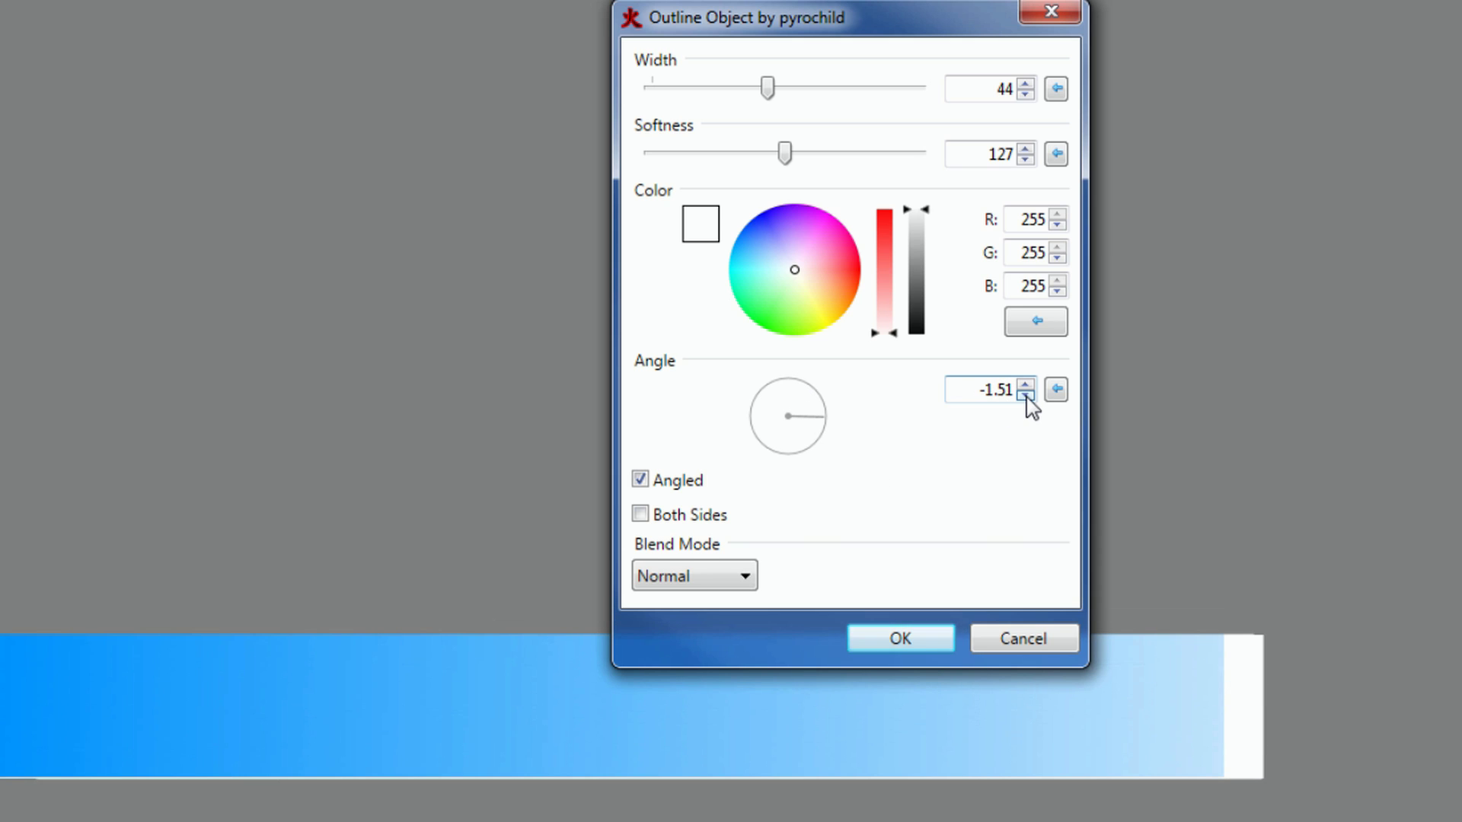
{"action": "left_click", "coordinate": [641, 485]}
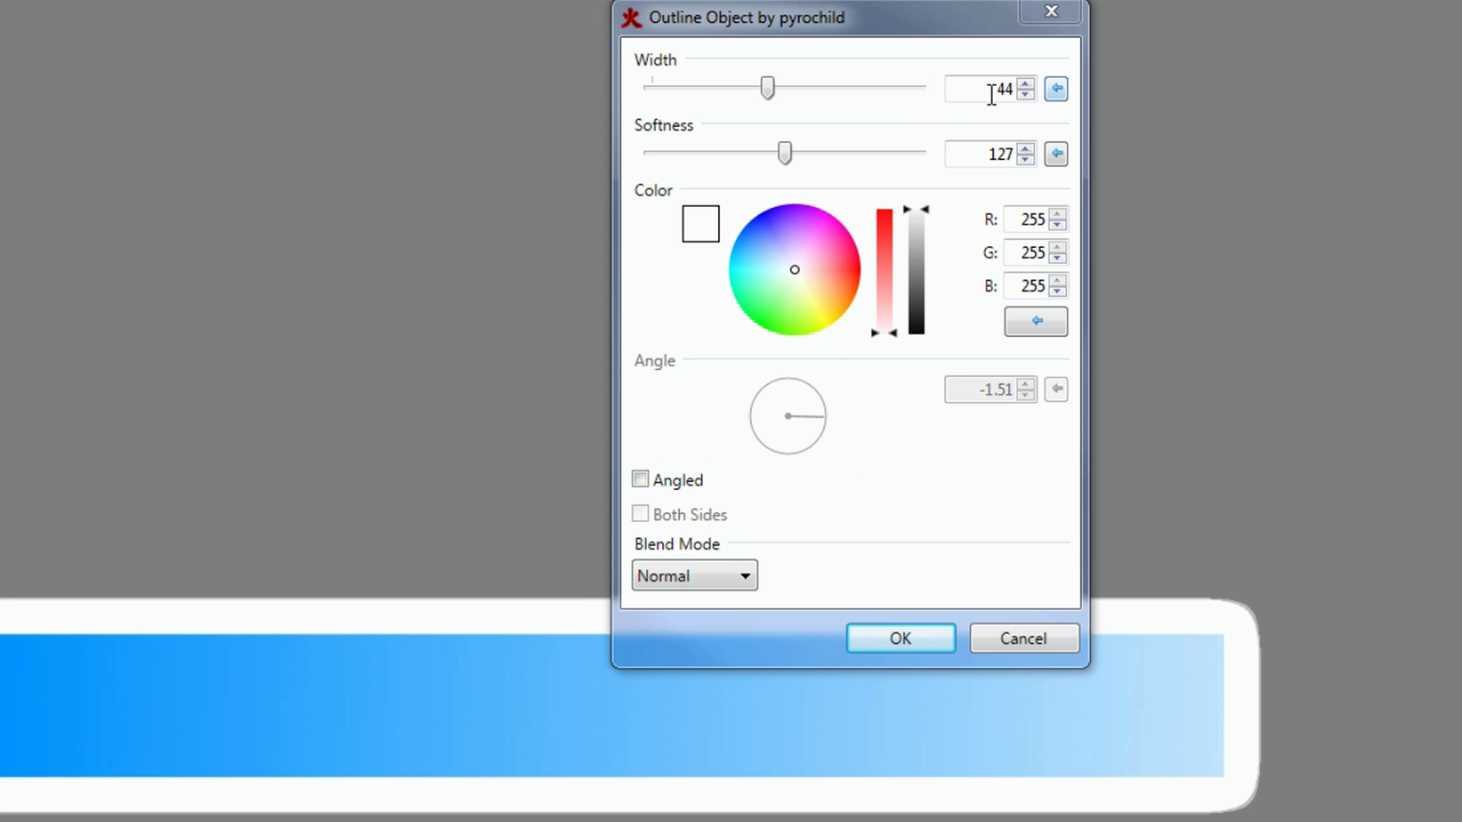
Set the outline width to 1.
{"action": "left_click_drag", "start_coordinate": [995, 89], "coordinate": [1031, 88]}
{"action": "type", "text": "1"}
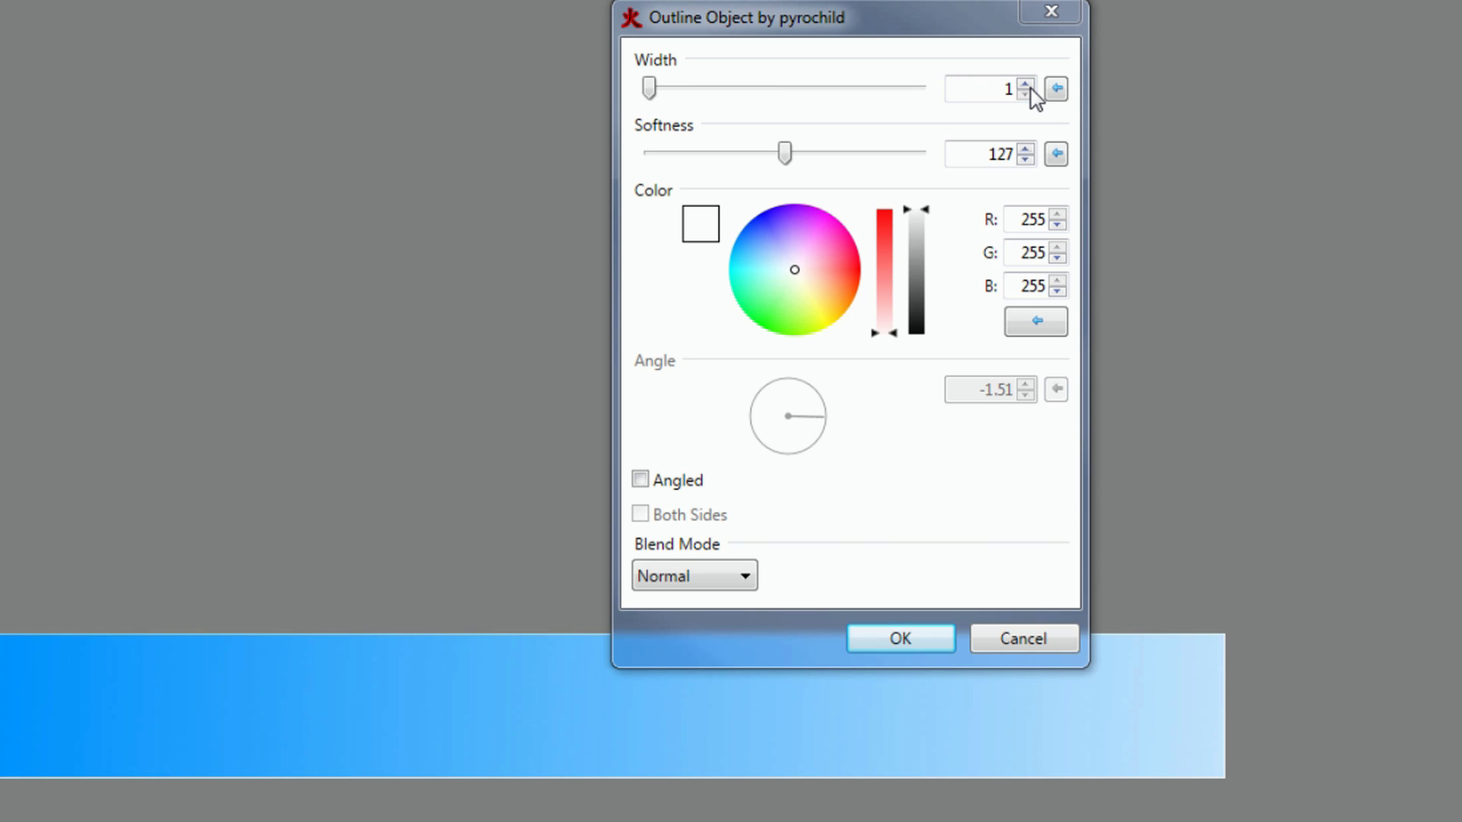
Set the outline width to 10 and apply the white outline to the gradient bar.
{"action": "type", "text": "0"}
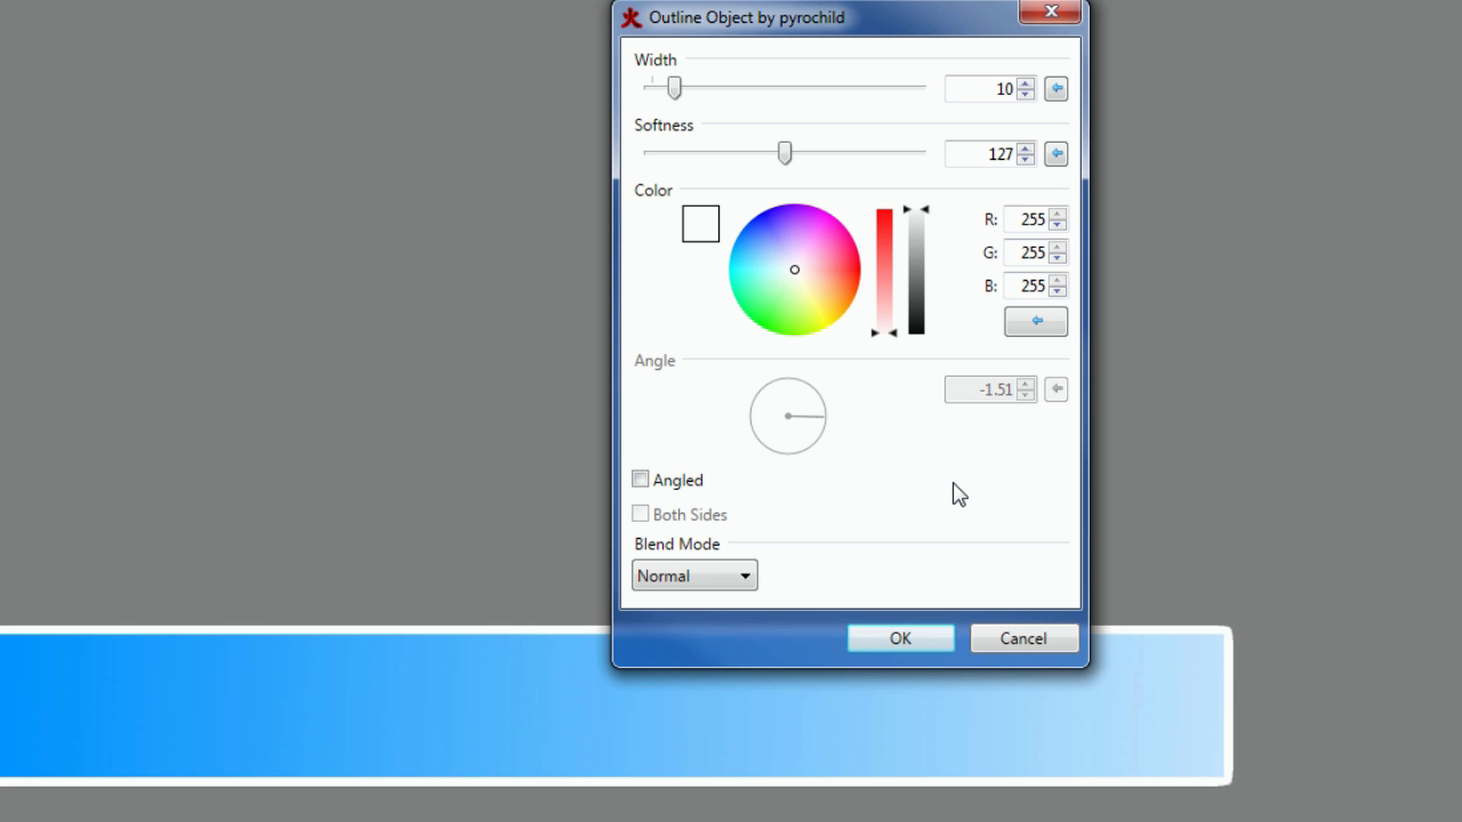
{"action": "left_click", "coordinate": [898, 637]}
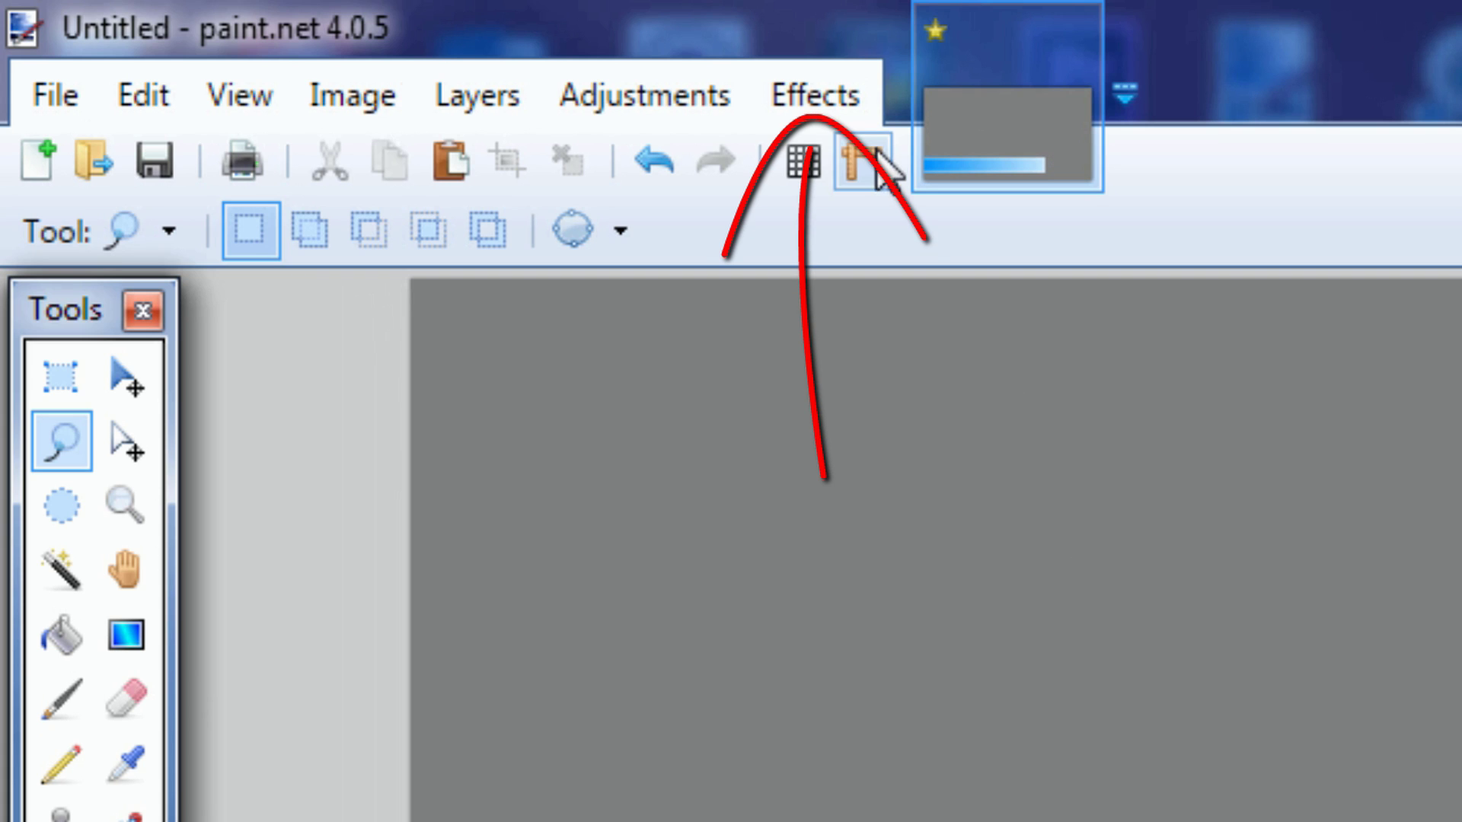
Apply the Bevel Objects effect to the outlined gradient bar with its default settings.
{"action": "left_click", "coordinate": [847, 104]}
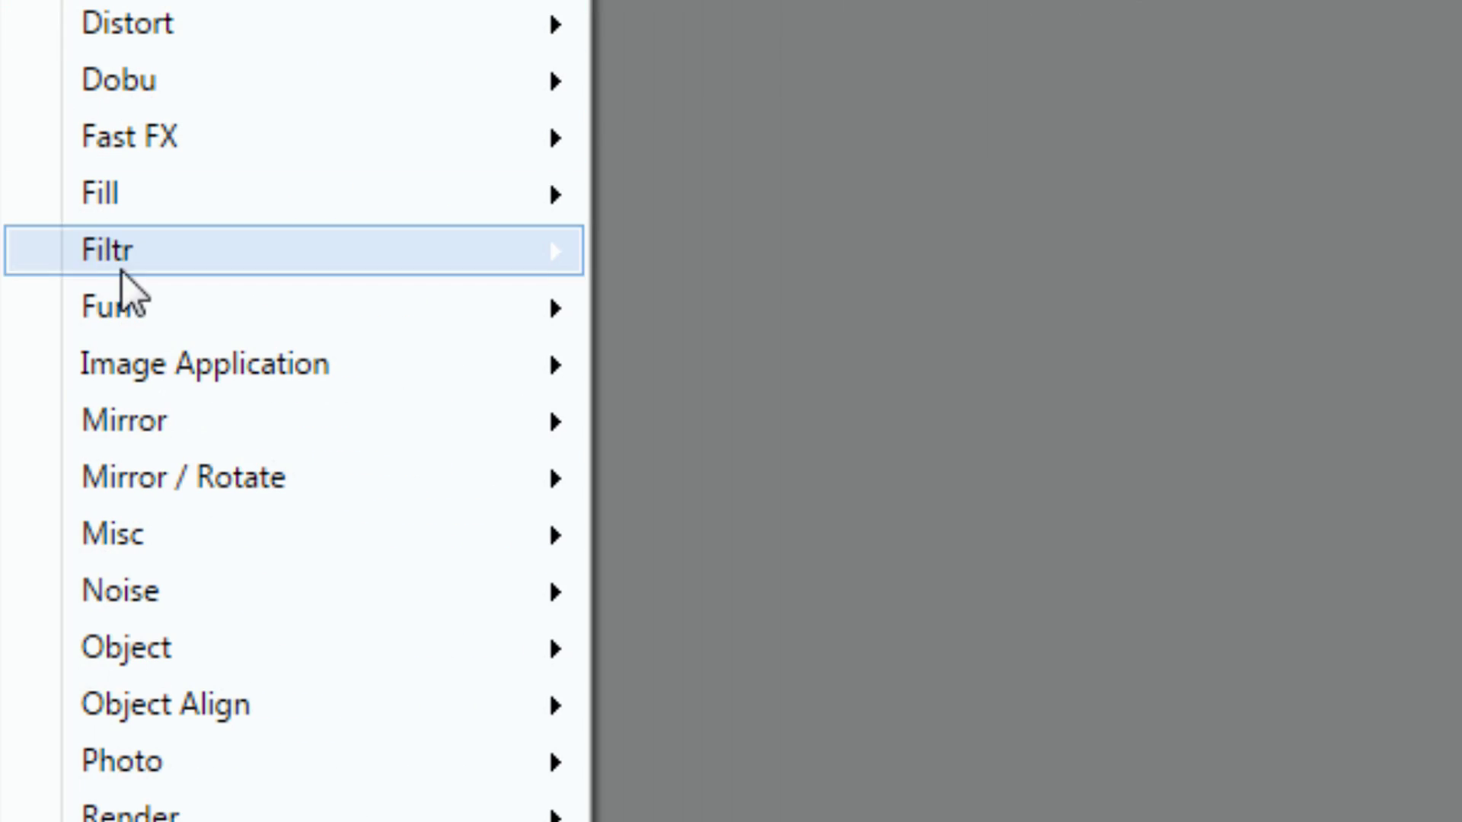
{"action": "mouse_move", "coordinate": [175, 643]}
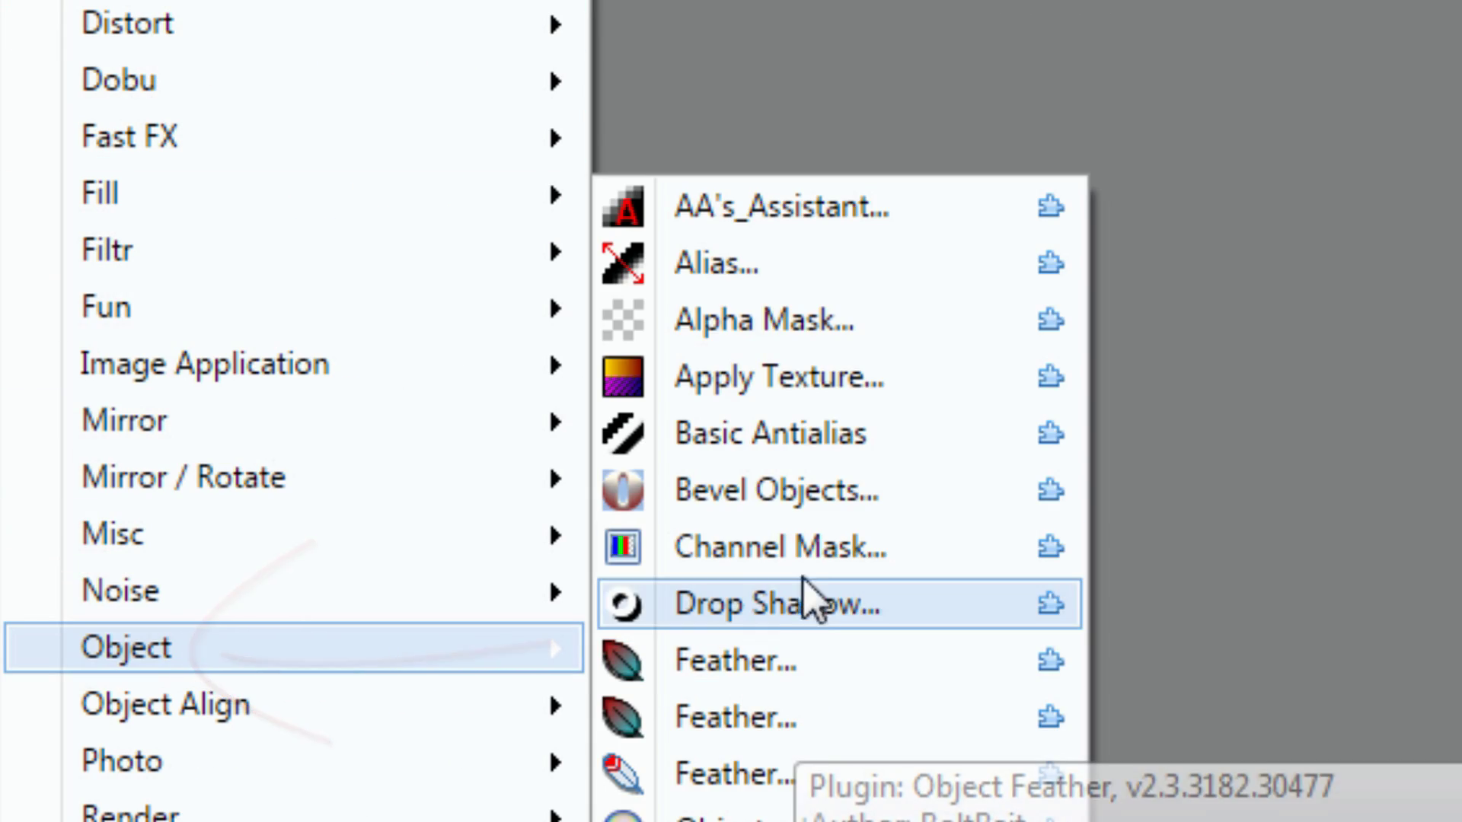
{"action": "left_click", "coordinate": [788, 495]}
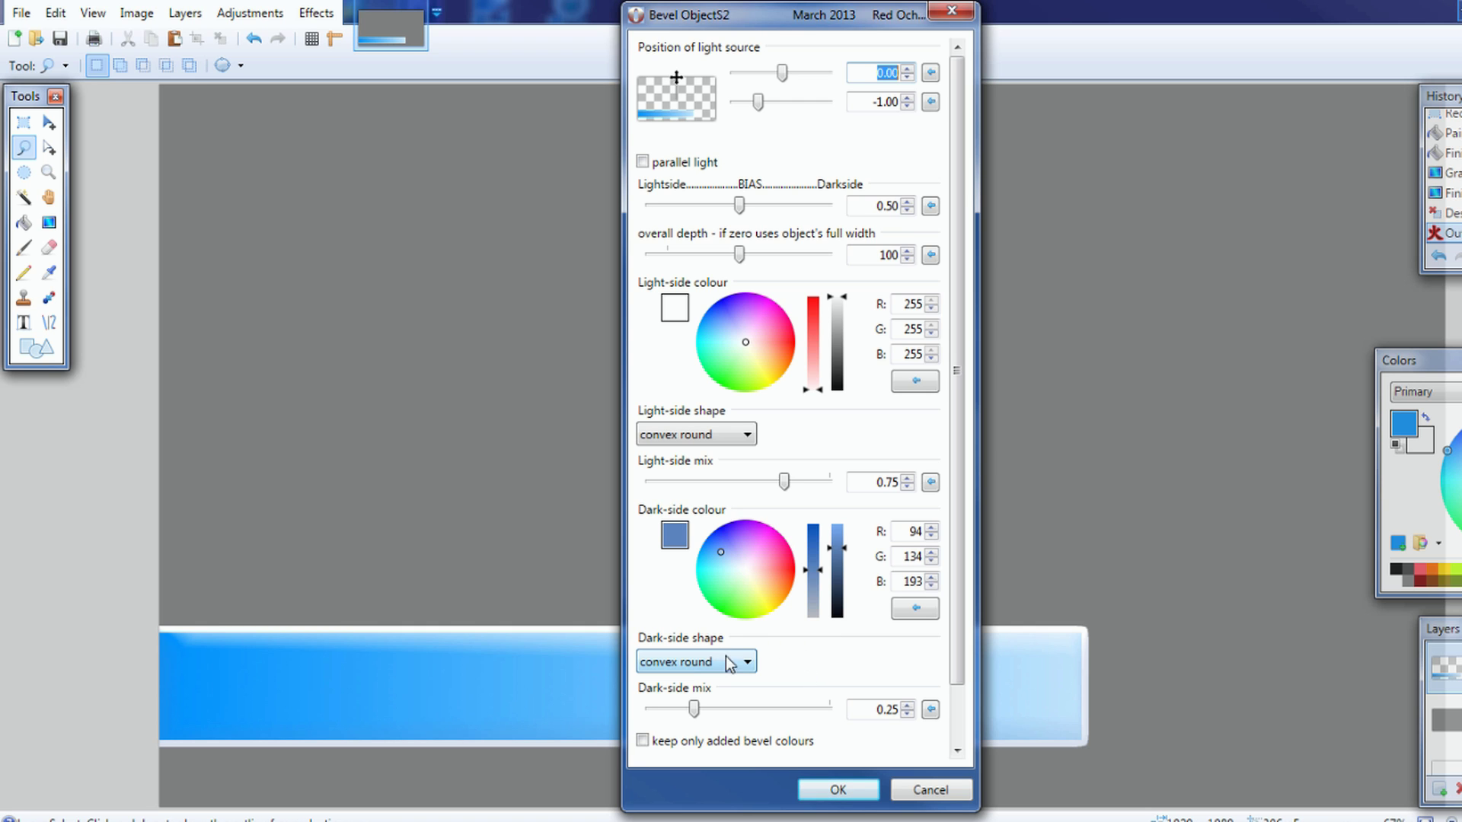
{"action": "mouse_move", "coordinate": [789, 15]}
{"action": "left_mouse_down"}
{"action": "mouse_move", "coordinate": [1341, 17]}
{"action": "mouse_move", "coordinate": [998, 48]}
{"action": "mouse_move", "coordinate": [791, 1]}
{"action": "mouse_move", "coordinate": [747, 18]}
{"action": "left_mouse_up"}
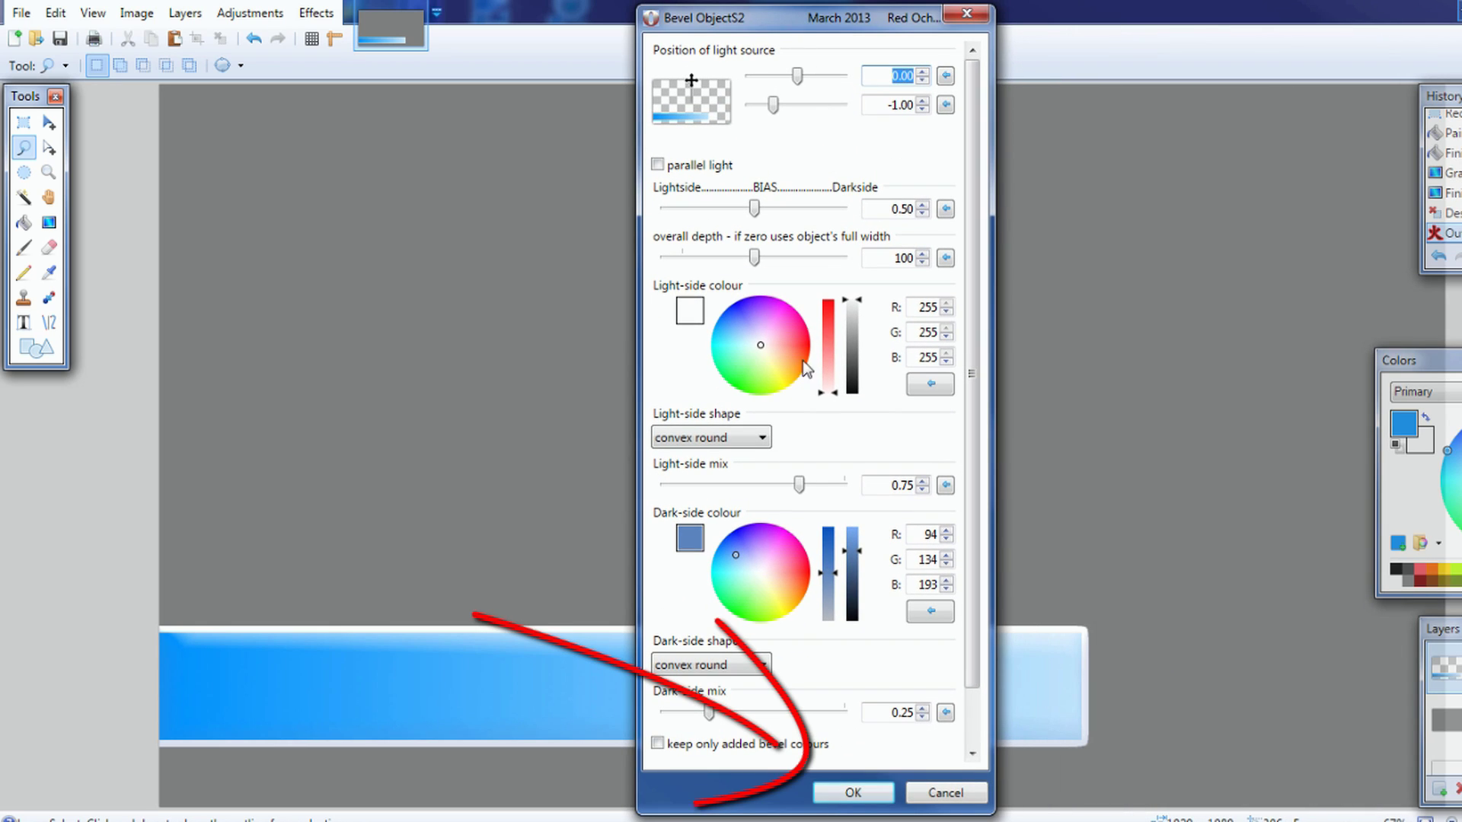
{"action": "left_click", "coordinate": [837, 794]}
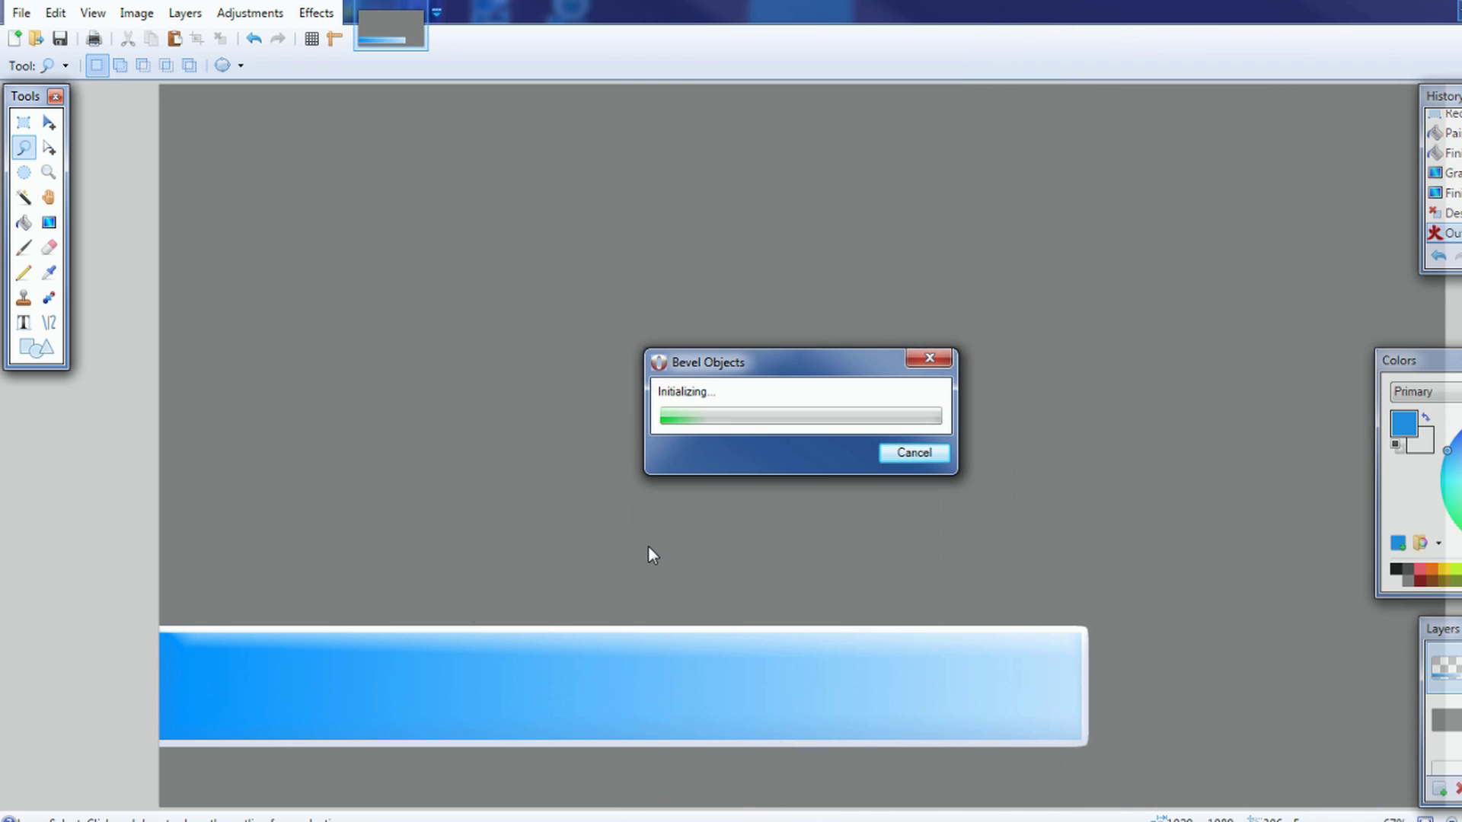
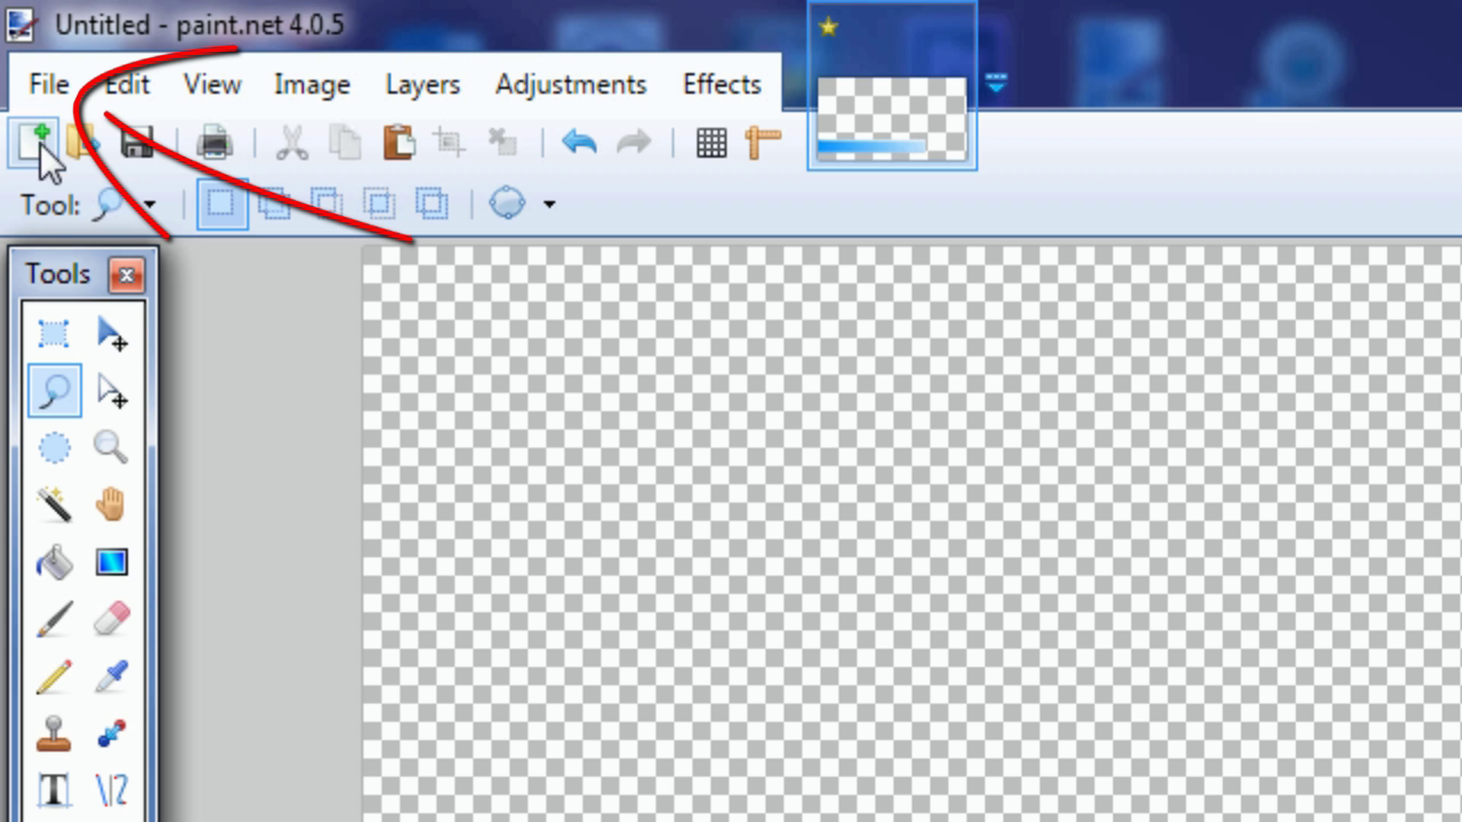
Start saving the image as a new file and choose PNG (*.png) as the file type.
{"action": "left_click", "coordinate": [39, 86]}
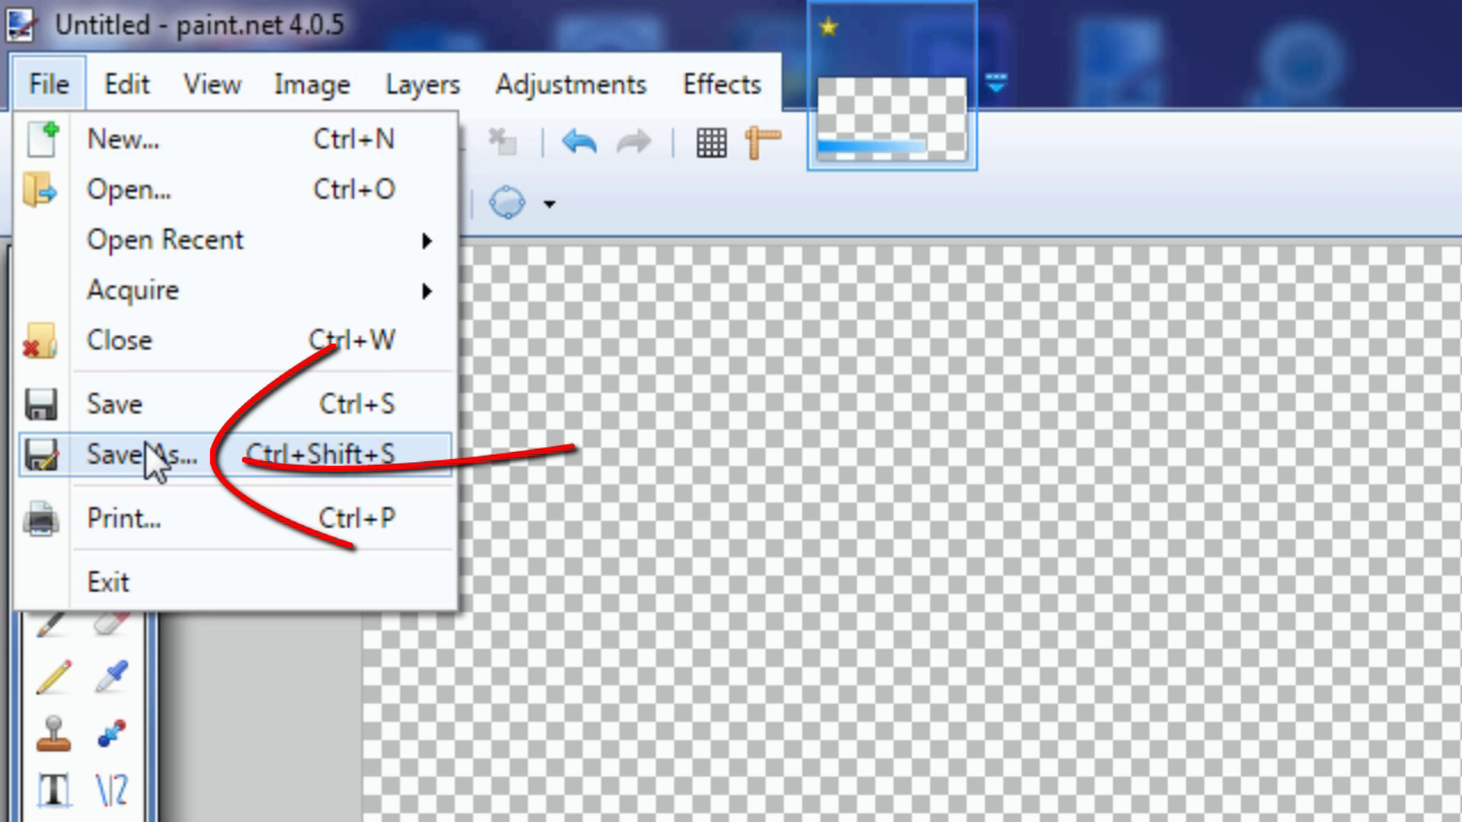
{"action": "left_click", "coordinate": [189, 454]}
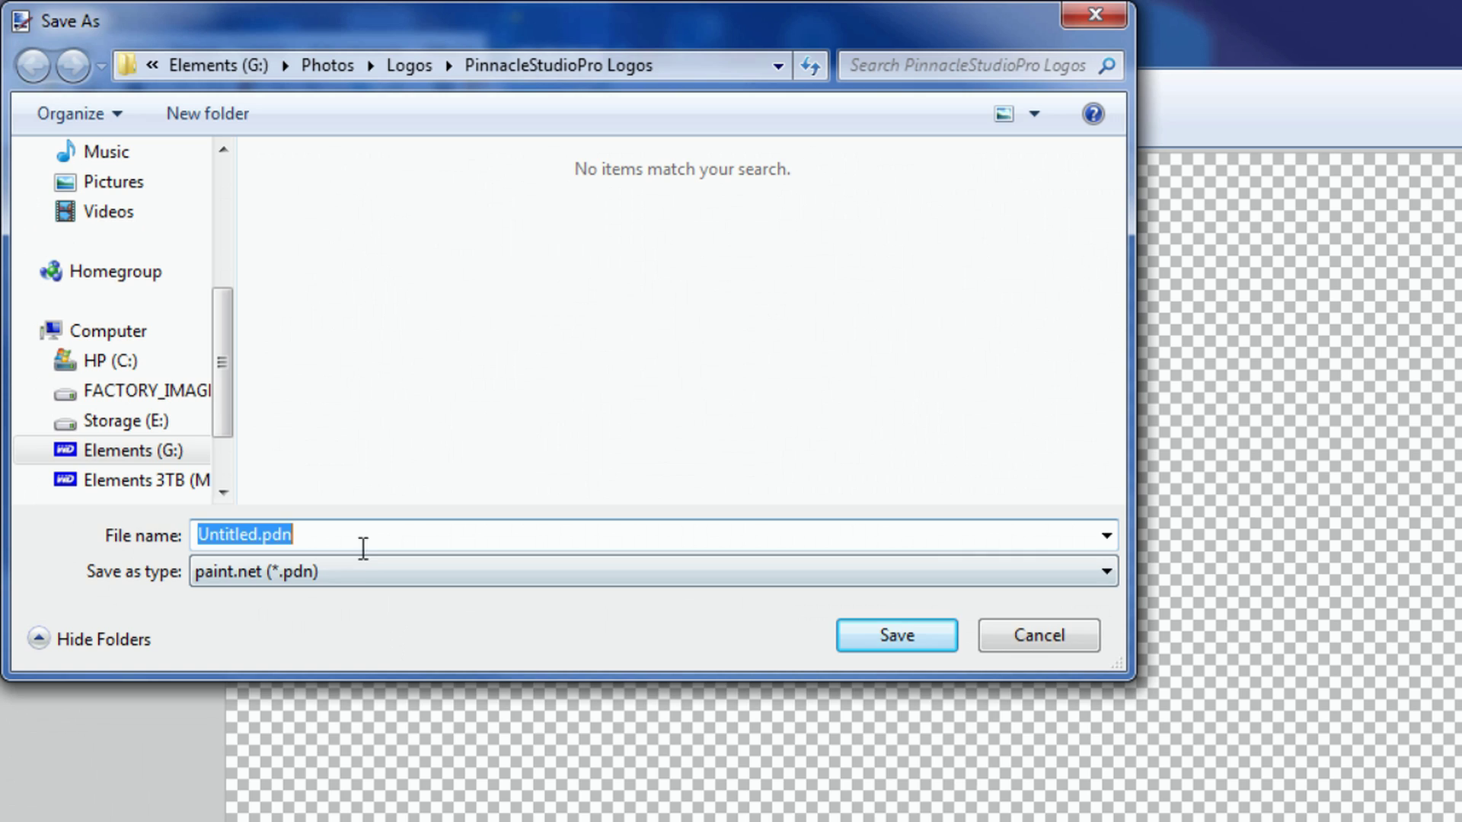
{"action": "left_click", "coordinate": [364, 569]}
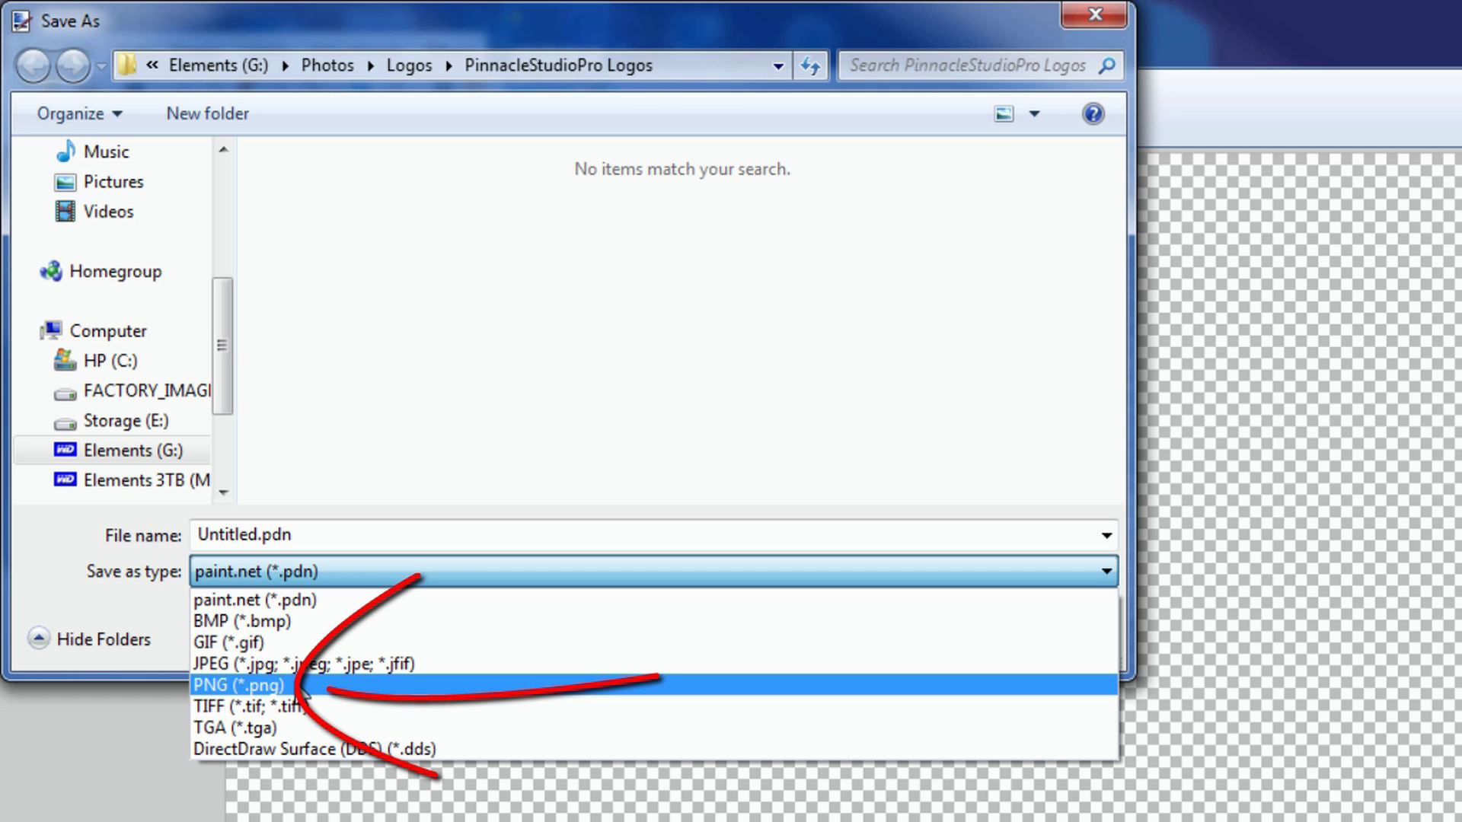
{"action": "left_click", "coordinate": [297, 684]}
Name the file Lower Third Tut.
{"action": "key", "text": "shift+Tab"}
{"action": "type", "text": "Video Lowe"}
{"action": "key", "text": "BackSpace"}
{"action": "key", "text": "BackSpace"}
{"action": "key", "text": "BackSpace"}
{"action": "key", "text": "BackSpace"}
{"action": "key", "text": "BackSpace"}
{"action": "key", "text": "BackSpace"}
{"action": "key", "text": "BackSpace"}
{"action": "key", "text": "BackSpace"}
{"action": "key", "text": "BackSpace"}
{"action": "key", "text": "BackSpace"}
{"action": "type", "text": "Lower Third Tu"}
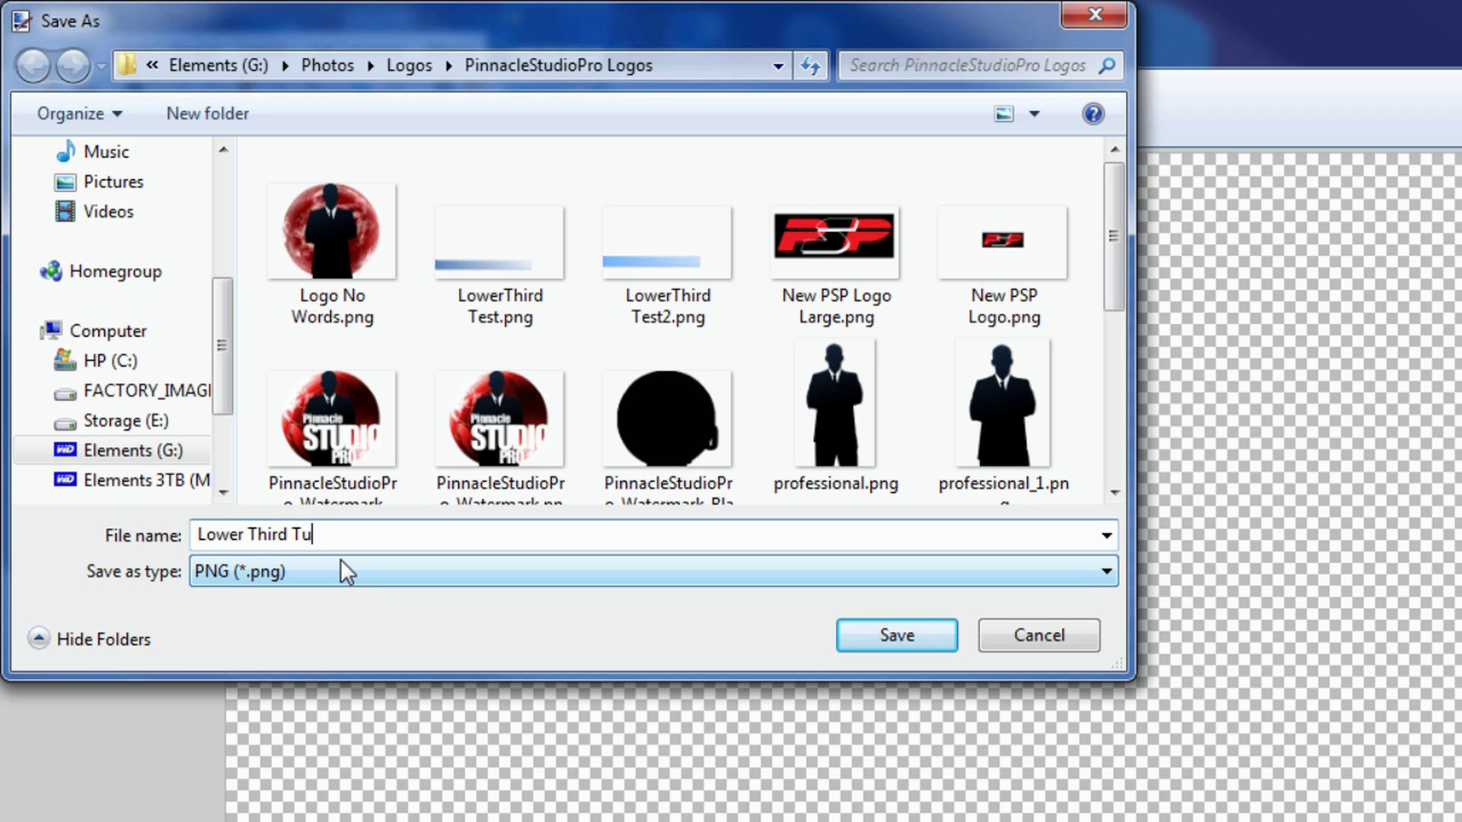
{"action": "type", "text": "t"}
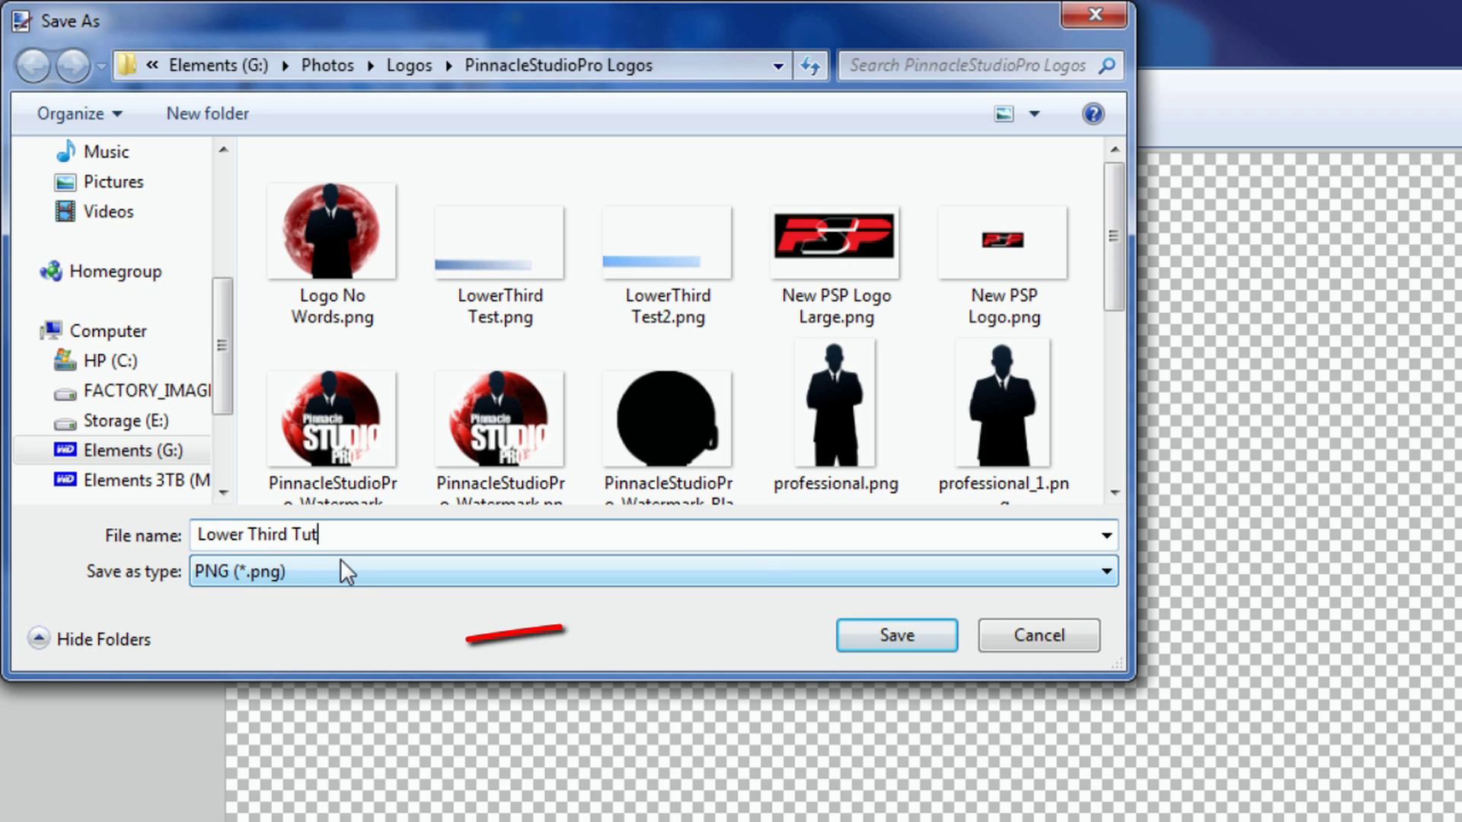
Save the PNG with auto-detected bit depth and flatten the image to a single layer.
{"action": "left_click", "coordinate": [906, 638]}
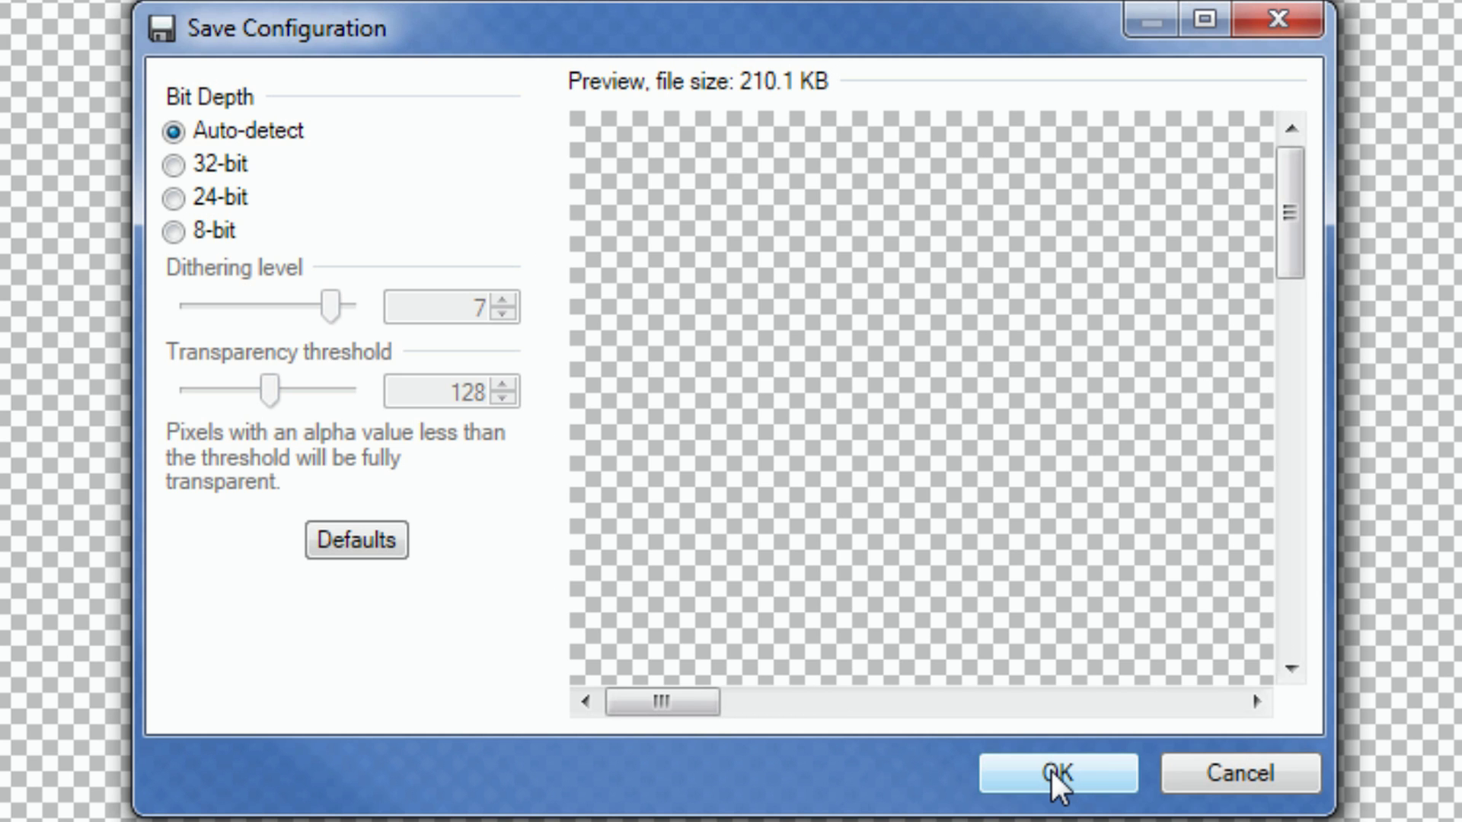
{"action": "left_click", "coordinate": [1049, 769]}
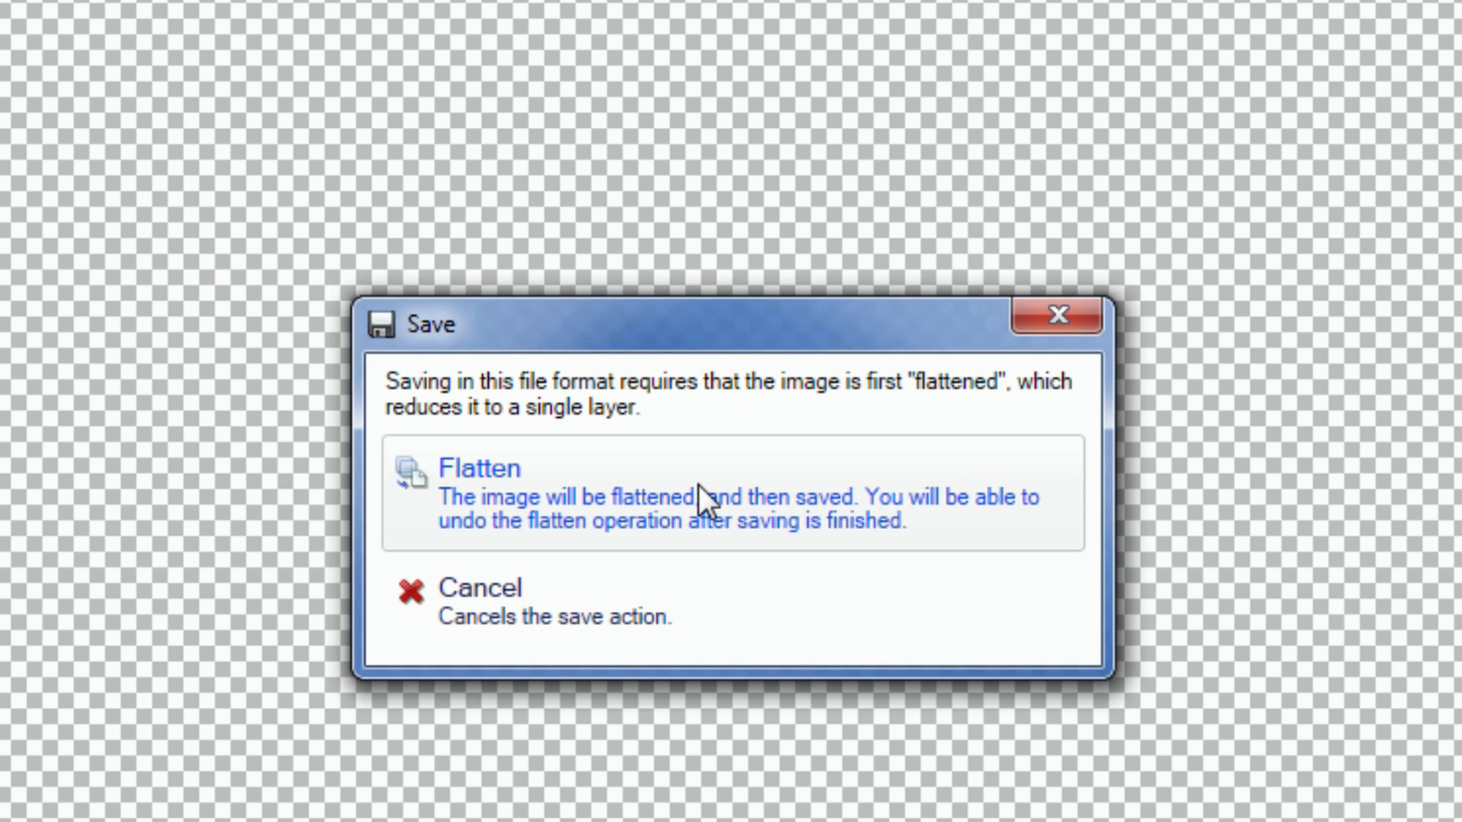
{"action": "left_click", "coordinate": [698, 484]}
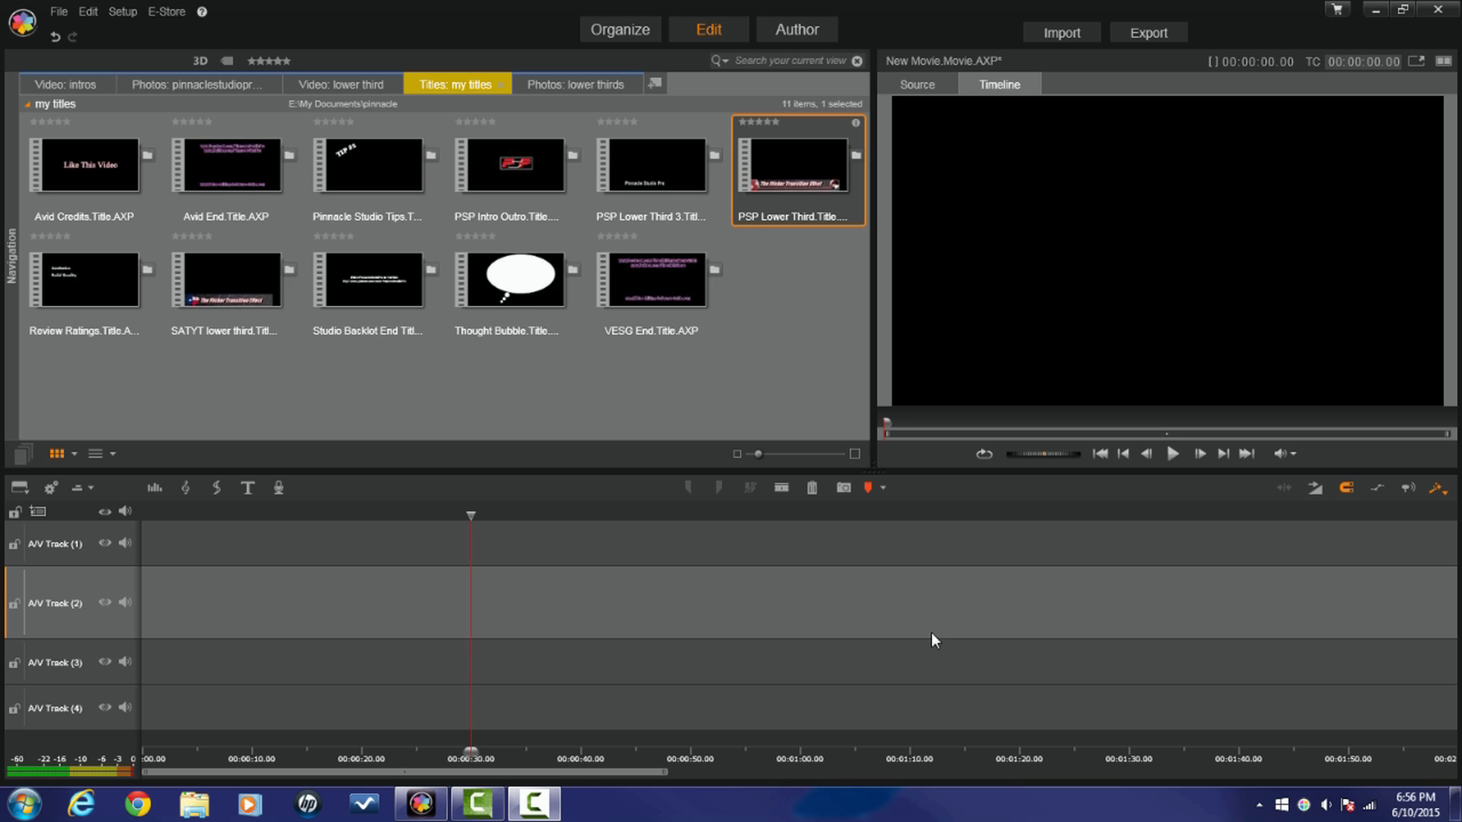
Switch to Pinnacle Studio, try placing the PSP Lower Third title on A/V Track (2), and show the lower thirds photo collection.
{"action": "mouse_move", "coordinate": [769, 154]}
{"action": "left_mouse_down"}
{"action": "mouse_move", "coordinate": [553, 487]}
{"action": "mouse_move", "coordinate": [392, 564]}
{"action": "mouse_move", "coordinate": [390, 605]}
{"action": "mouse_move", "coordinate": [359, 590]}
{"action": "left_mouse_up"}
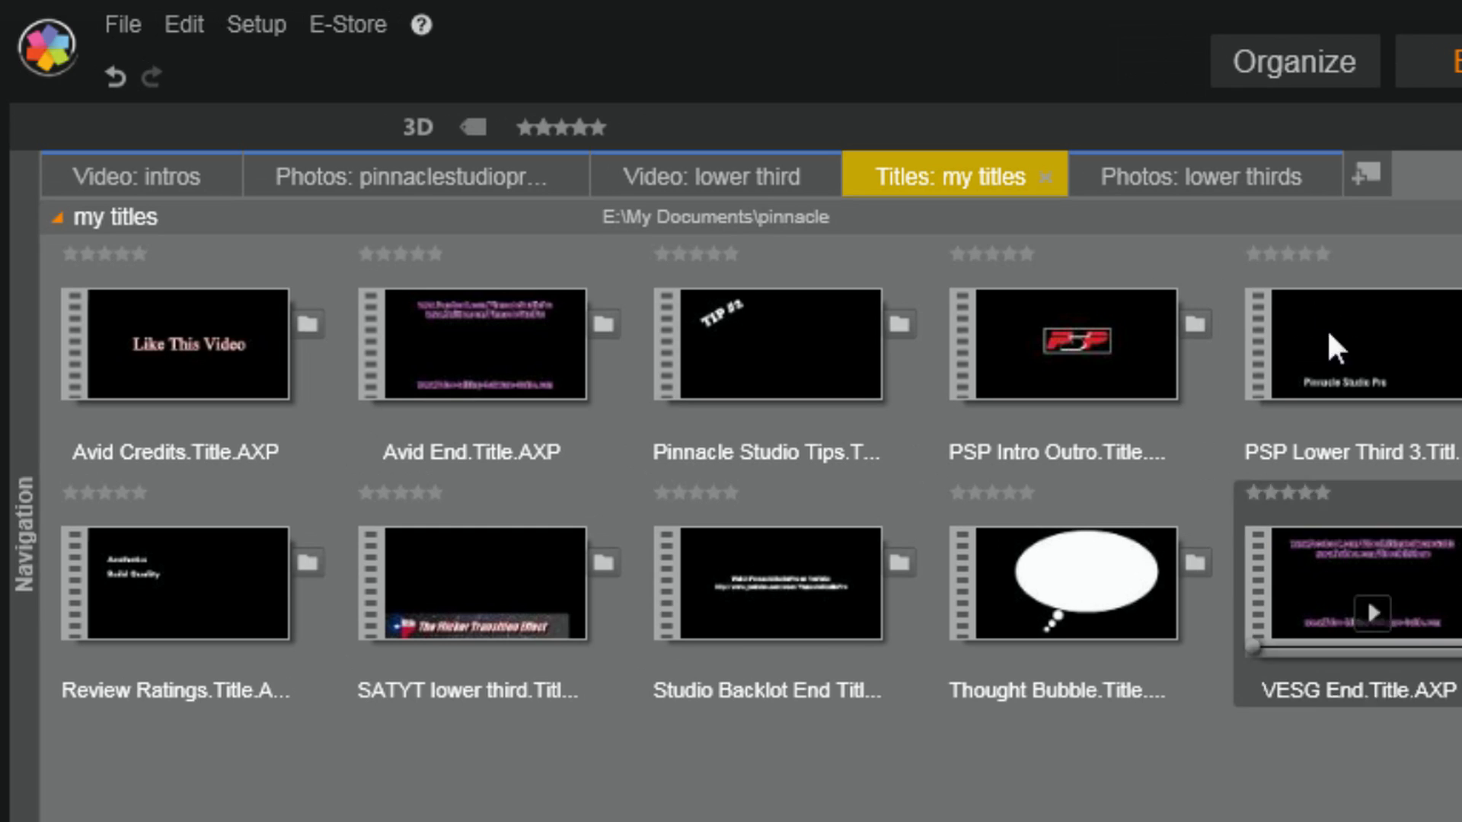
{"action": "left_click", "coordinate": [1164, 184]}
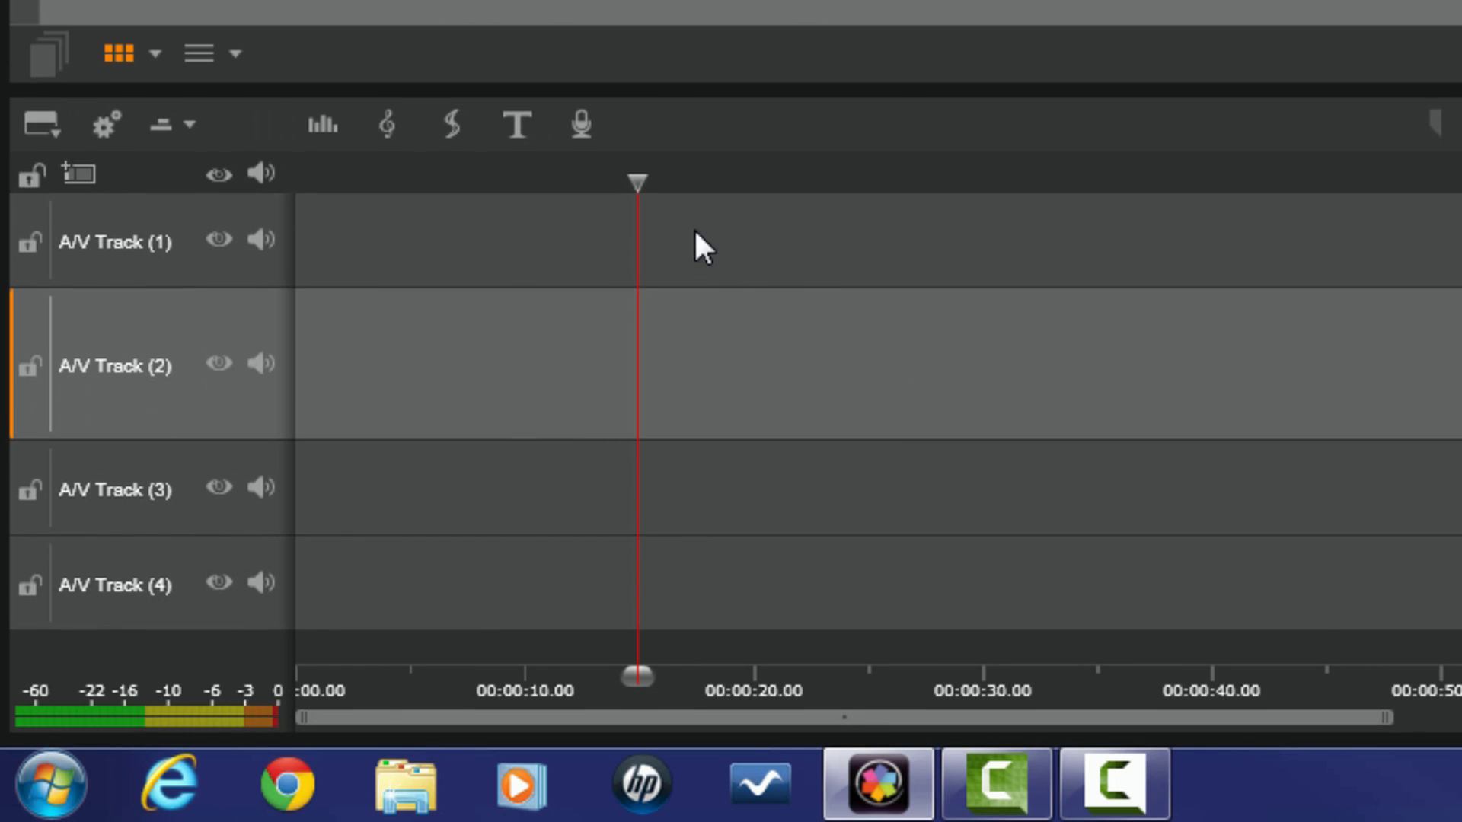
Move the timeline playhead to about 22 seconds and make A/V Track (2) the active track.
{"action": "left_click_drag", "start_coordinate": [636, 200], "coordinate": [803, 206]}
{"action": "left_click", "coordinate": [177, 223]}
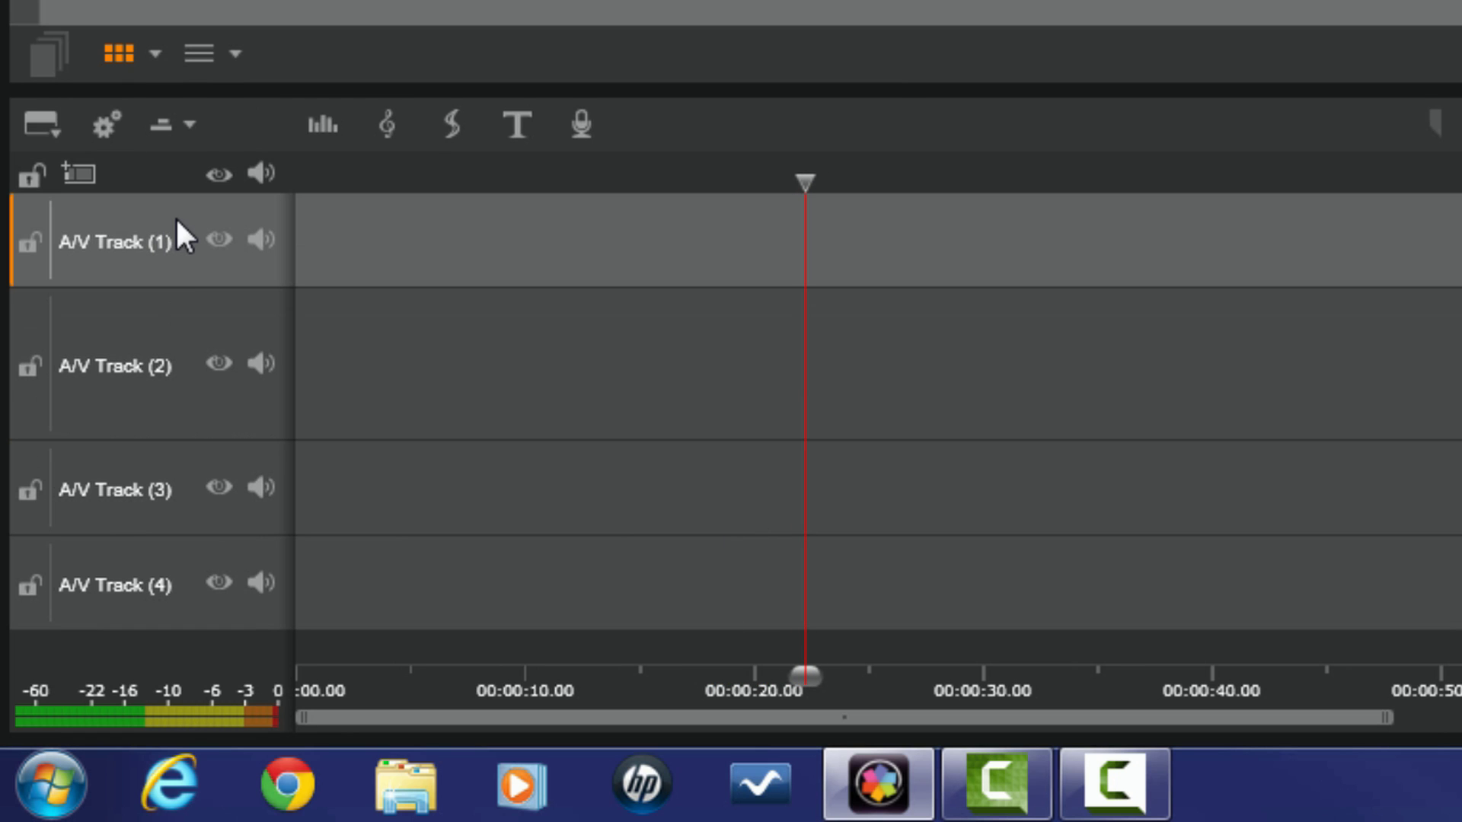
{"action": "left_click", "coordinate": [205, 319]}
{"action": "left_click", "coordinate": [184, 213]}
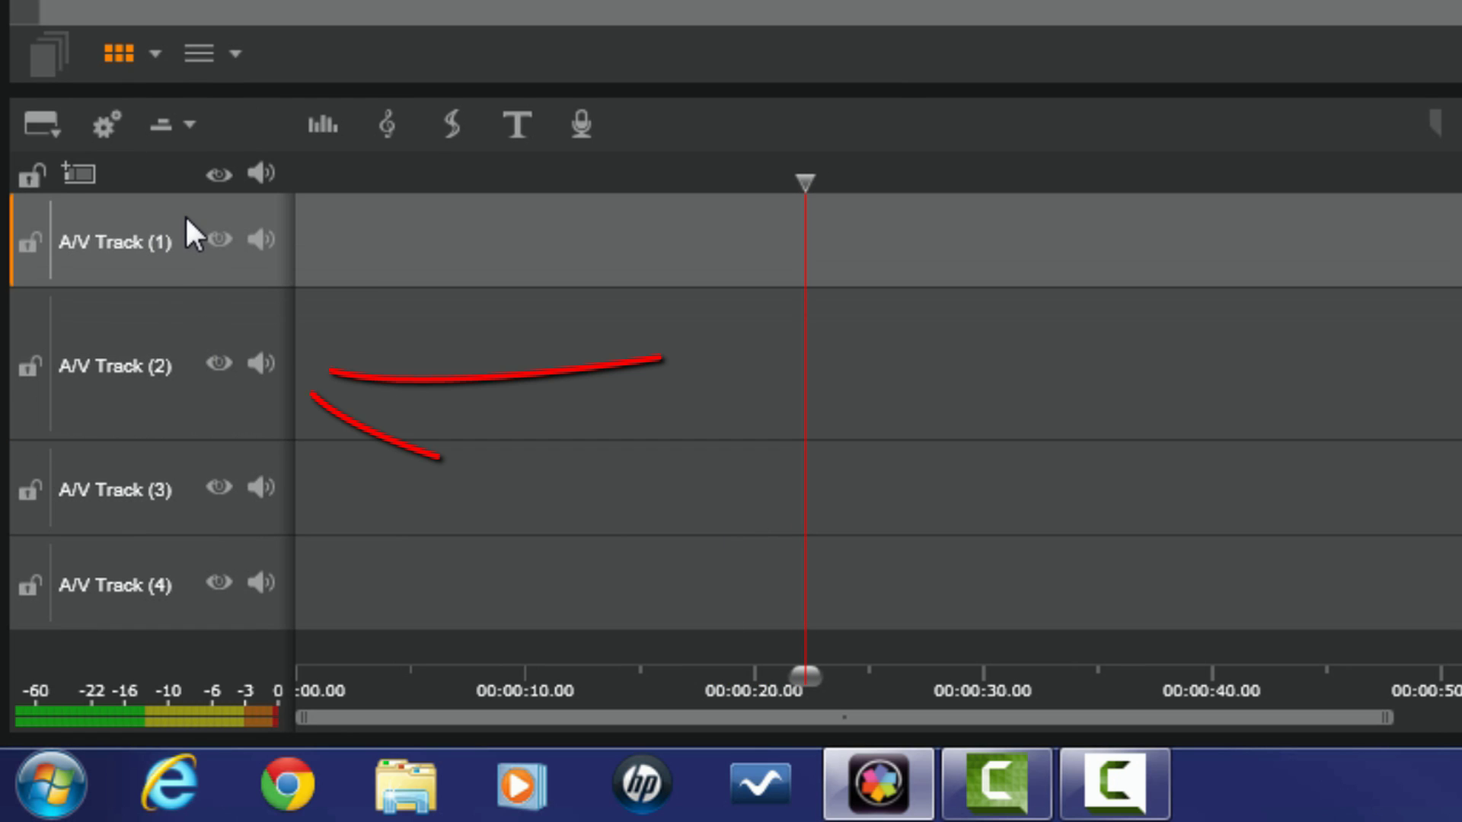
{"action": "left_click", "coordinate": [181, 328]}
{"action": "left_click", "coordinate": [187, 225]}
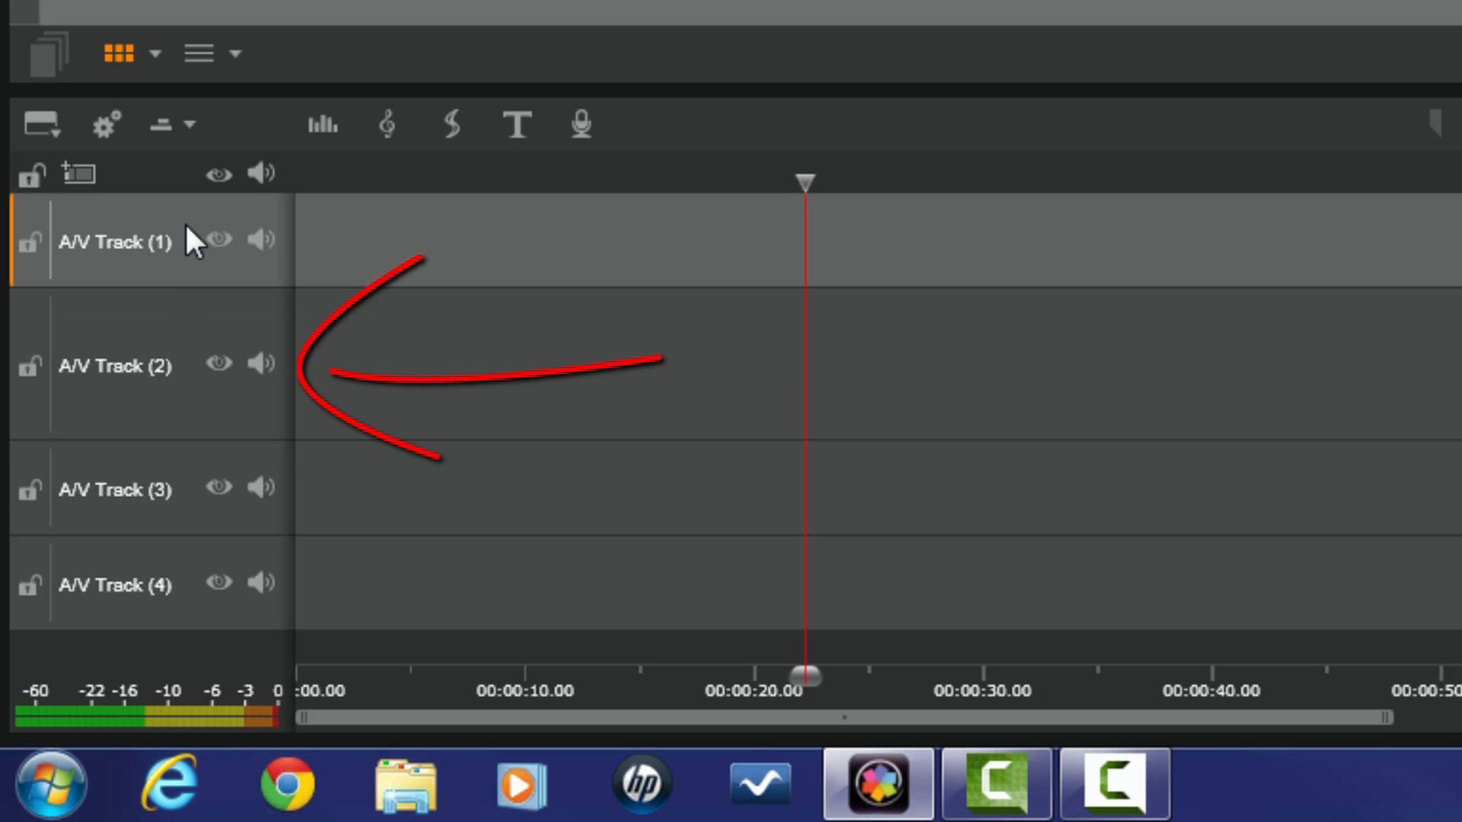
{"action": "left_click", "coordinate": [185, 315]}
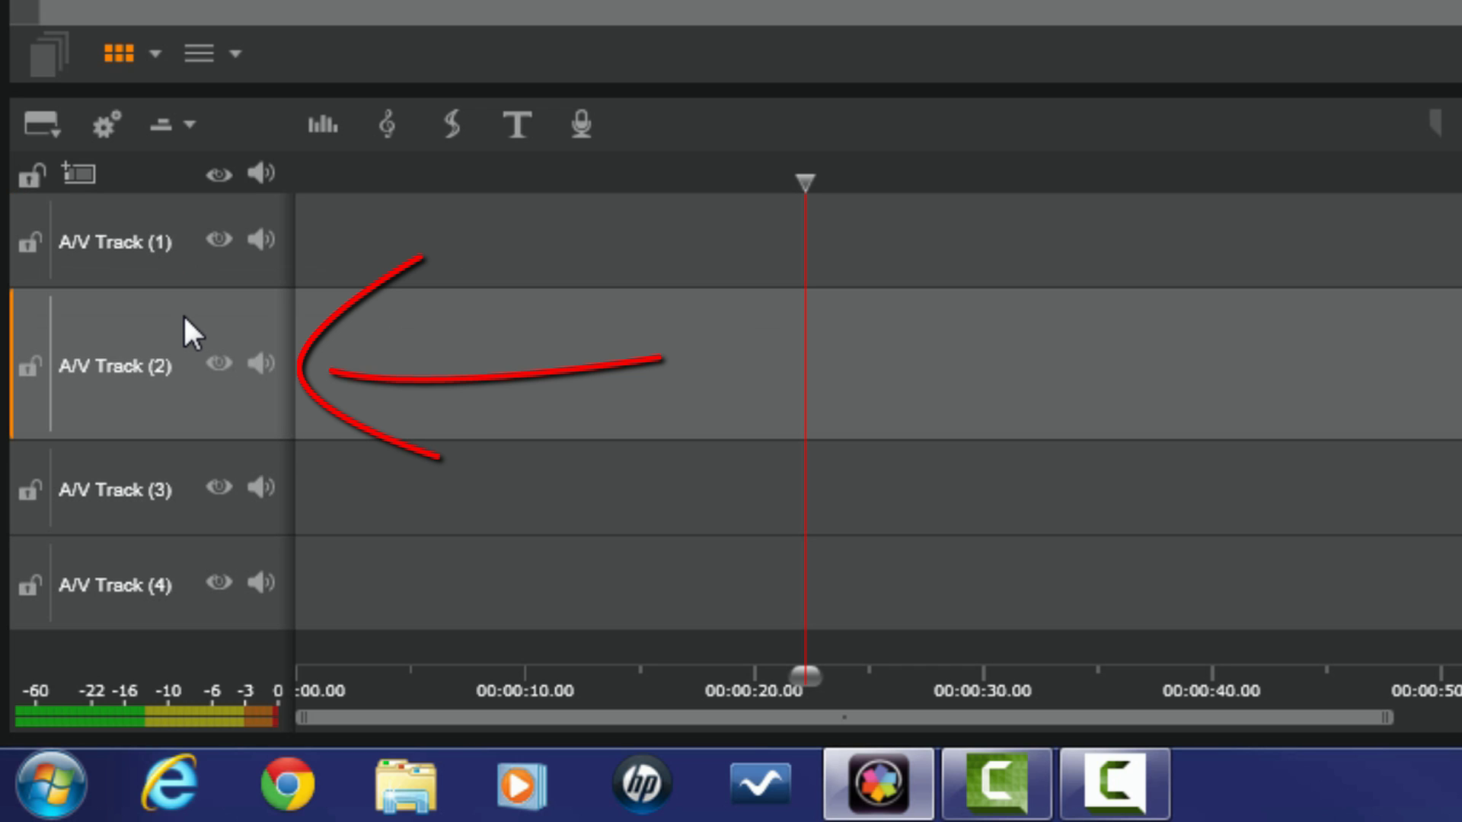
Create a new blank title and add Lower Third Tut.png as a layer beneath the default text.
{"action": "left_click", "coordinate": [513, 126]}
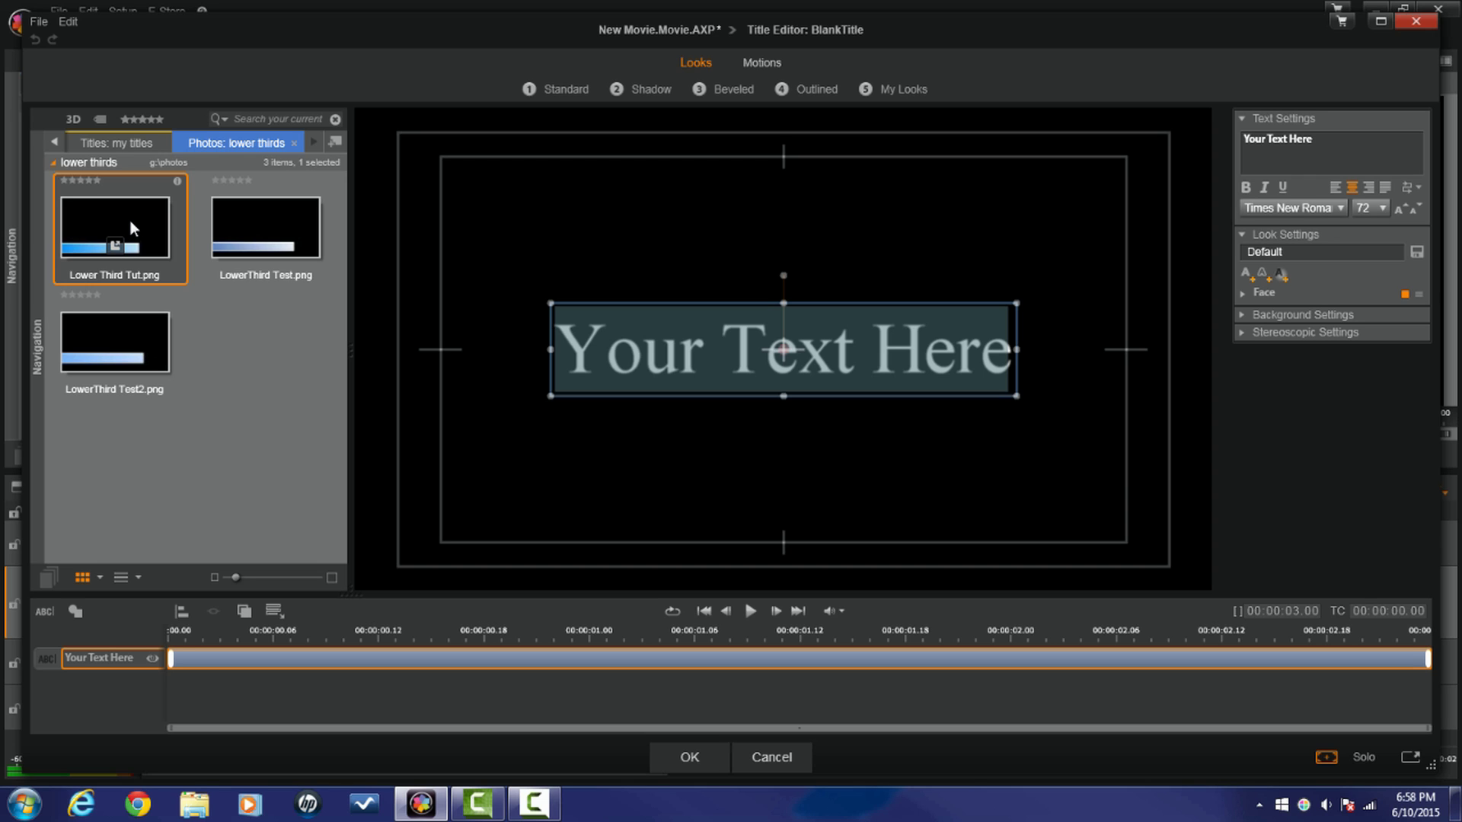
{"action": "left_click_drag", "start_coordinate": [129, 221], "coordinate": [115, 665]}
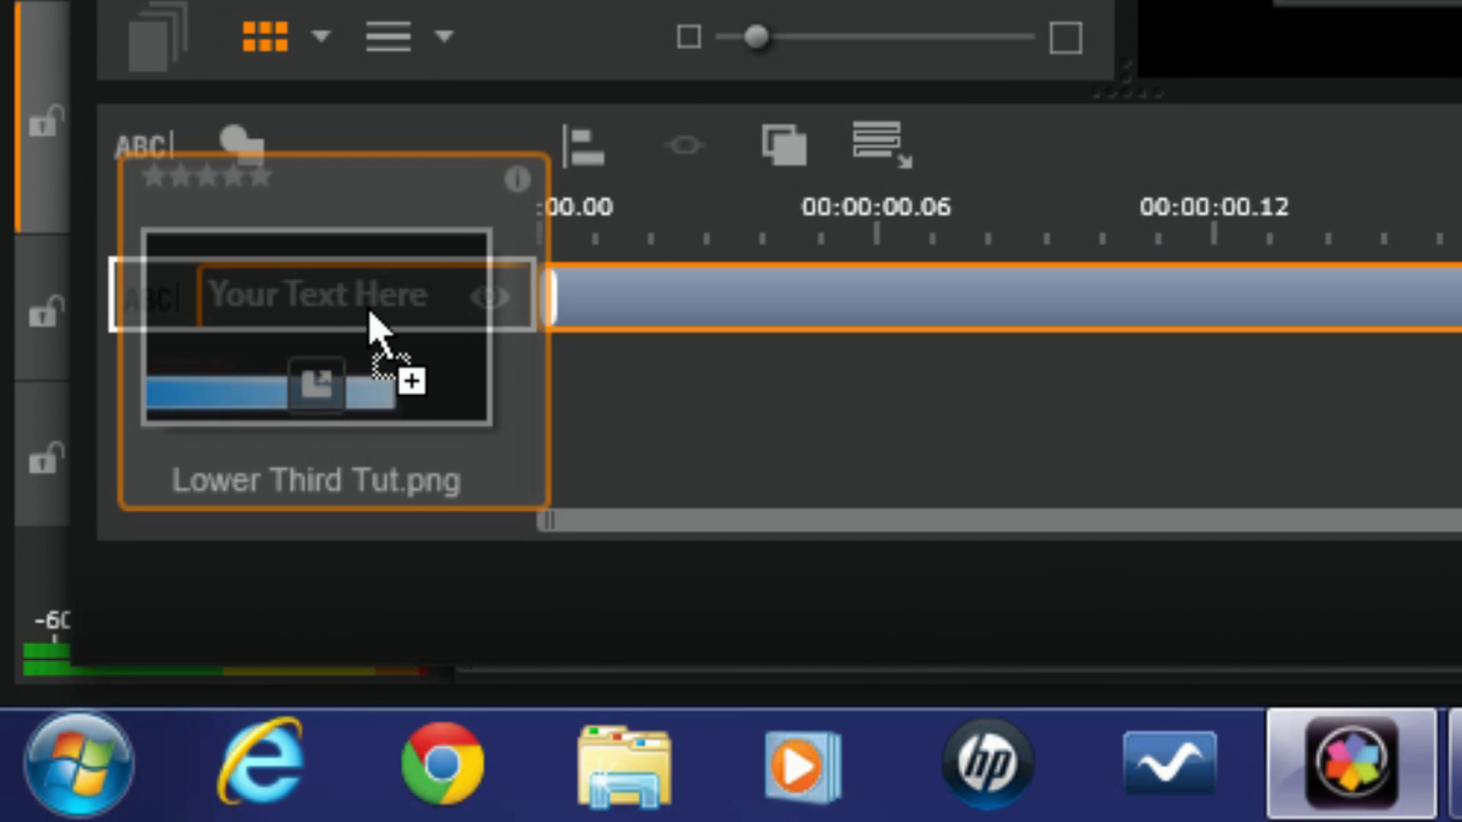
{"action": "mouse_move", "coordinate": [370, 312]}
{"action": "left_mouse_down"}
{"action": "mouse_move", "coordinate": [369, 367]}
{"action": "mouse_move", "coordinate": [381, 337]}
{"action": "left_mouse_up"}
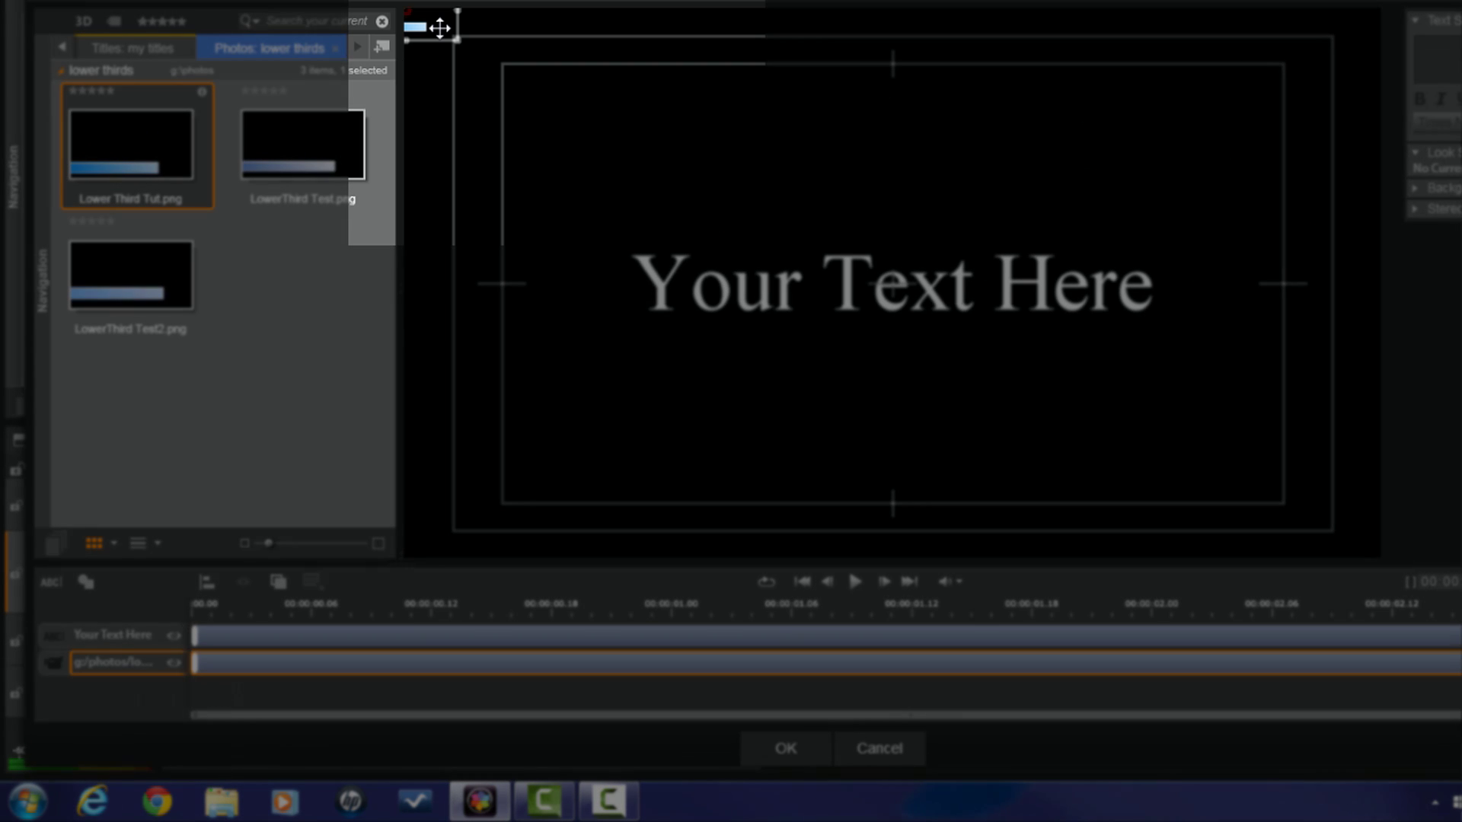
Enlarge the lower third image to over half the frame width and align it with the frame's upper-left corner.
{"action": "left_click_drag", "start_coordinate": [457, 38], "coordinate": [584, 216]}
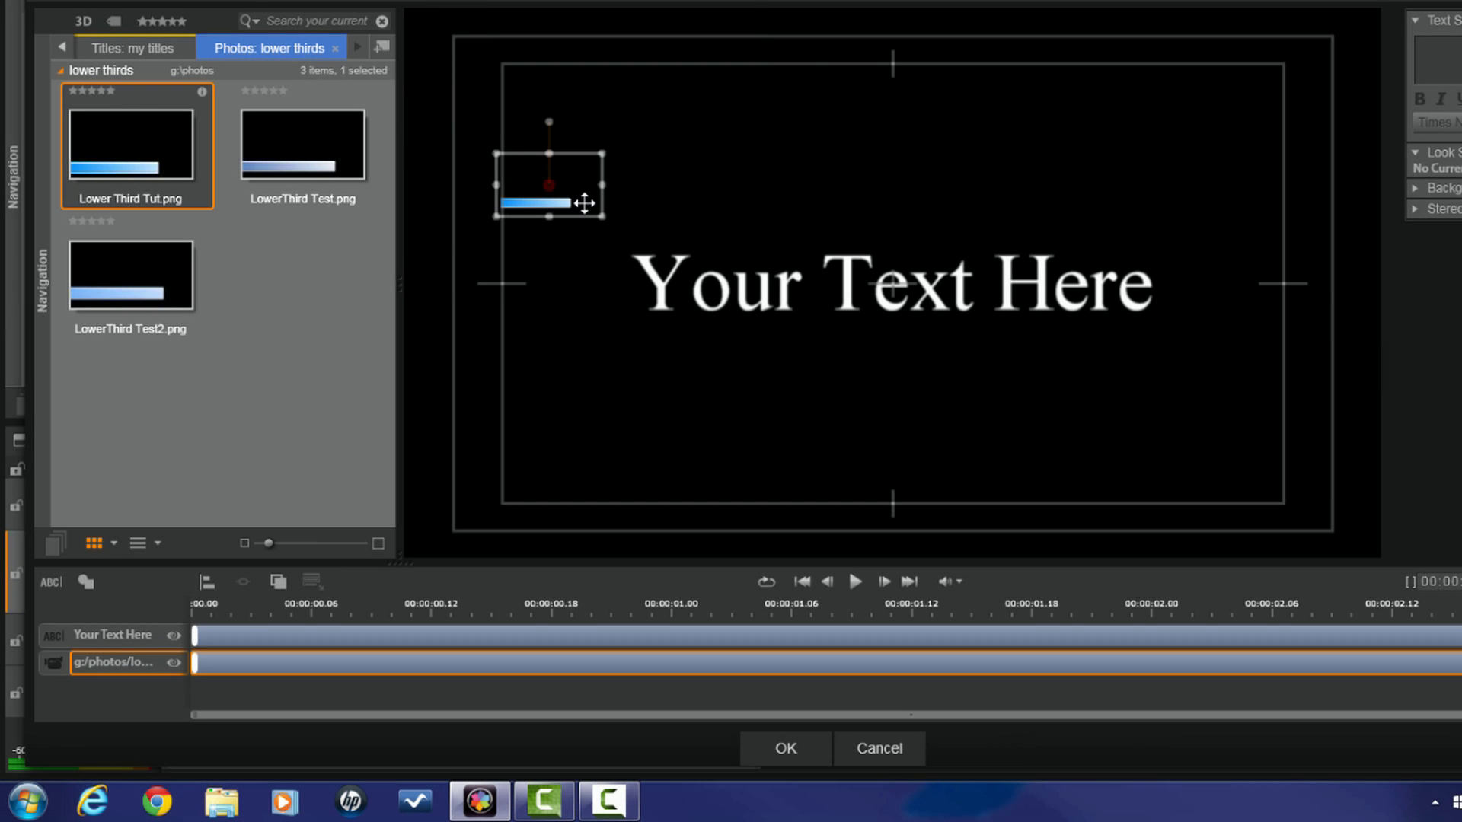
{"action": "left_click_drag", "start_coordinate": [601, 215], "coordinate": [1035, 467]}
{"action": "left_click_drag", "start_coordinate": [623, 195], "coordinate": [593, 125]}
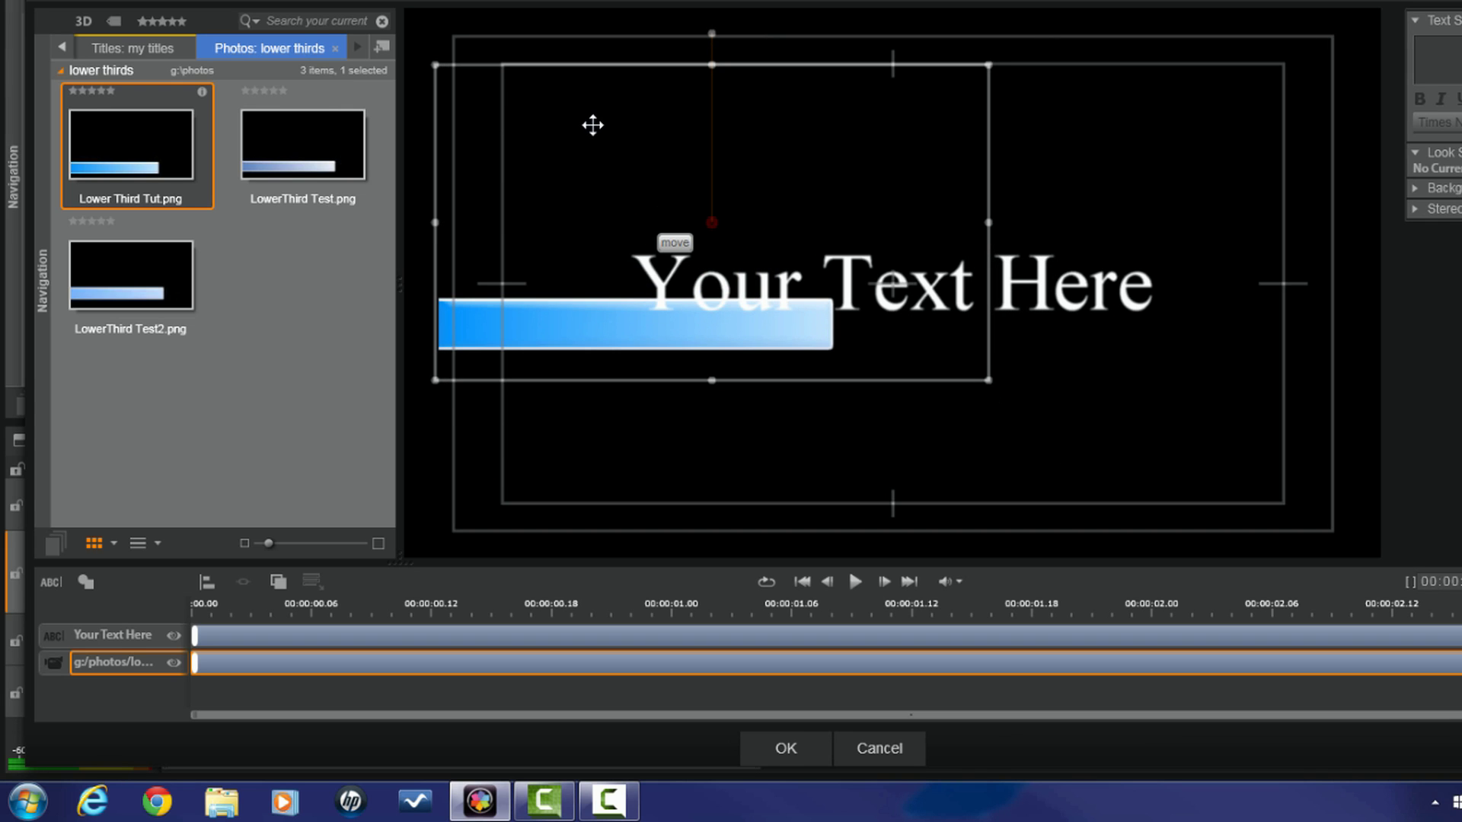
{"action": "left_click_drag", "start_coordinate": [593, 125], "coordinate": [560, 67]}
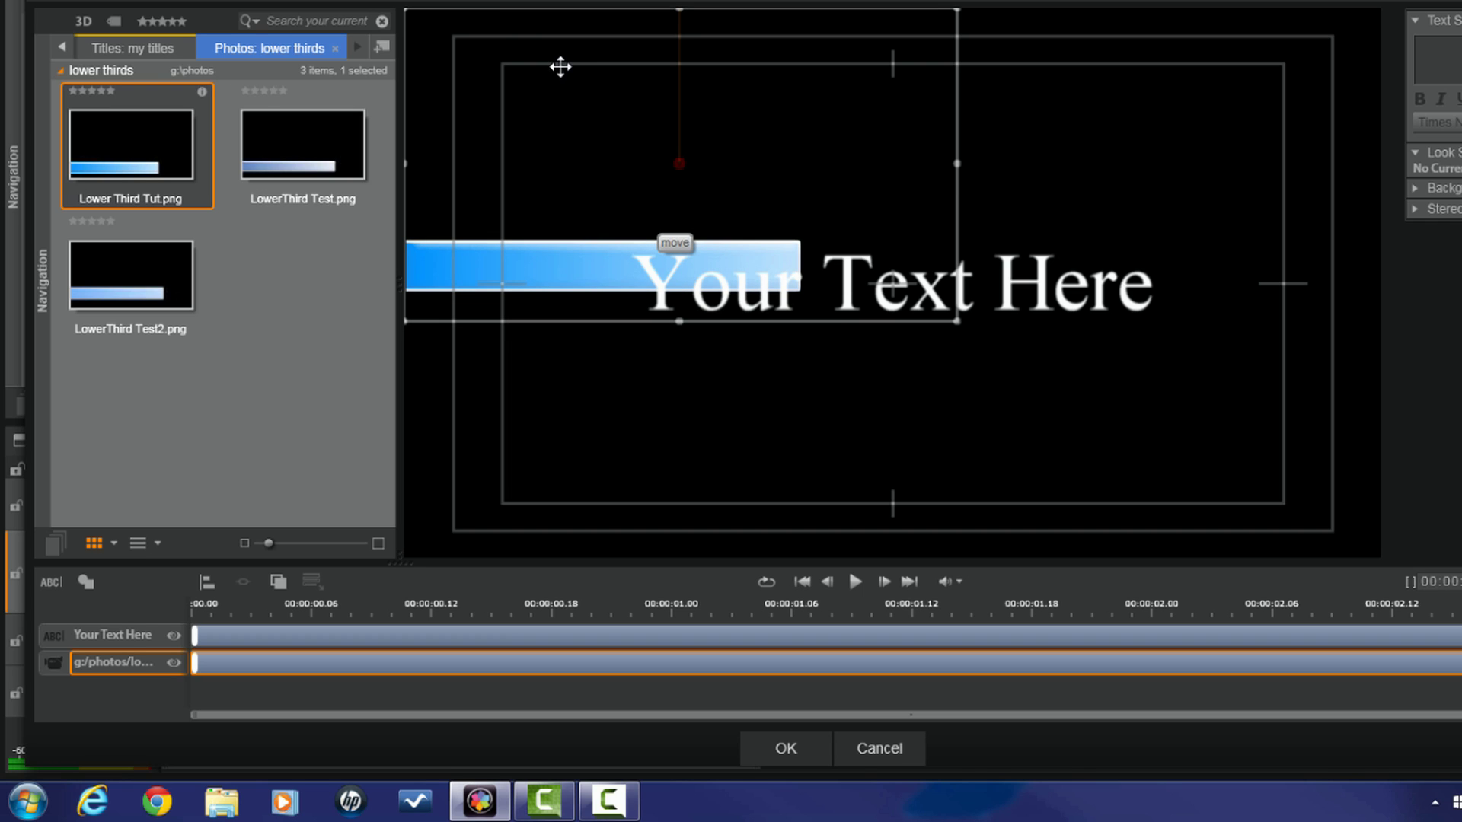
Stretch the lower third image to fill the whole title frame, with the blue bar across the lower part.
{"action": "left_click", "coordinate": [875, 305]}
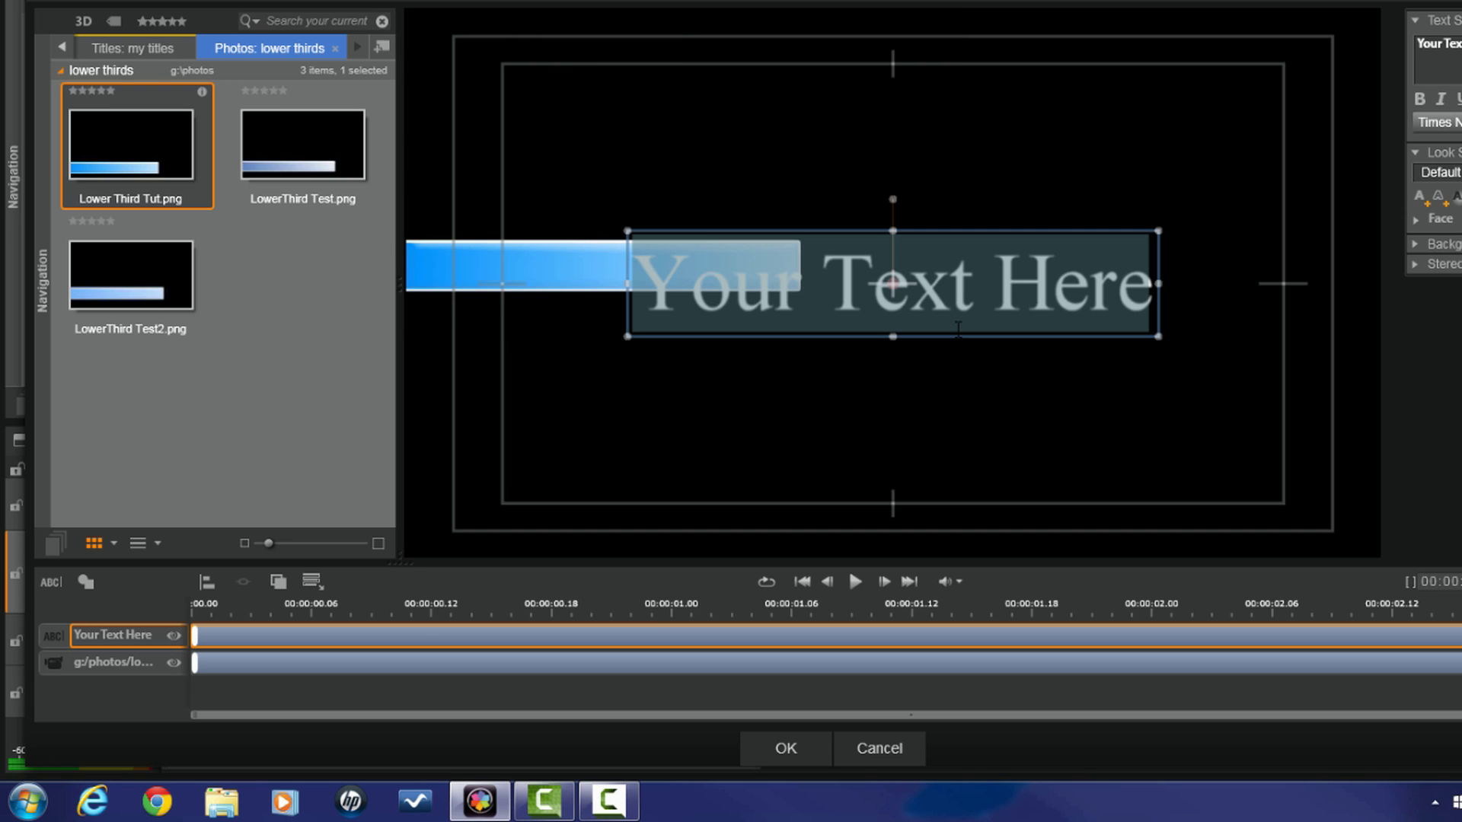
{"action": "left_click", "coordinate": [538, 266]}
{"action": "left_click_drag", "start_coordinate": [994, 364], "coordinate": [1241, 535]}
{"action": "left_click_drag", "start_coordinate": [1315, 569], "coordinate": [1379, 594]}
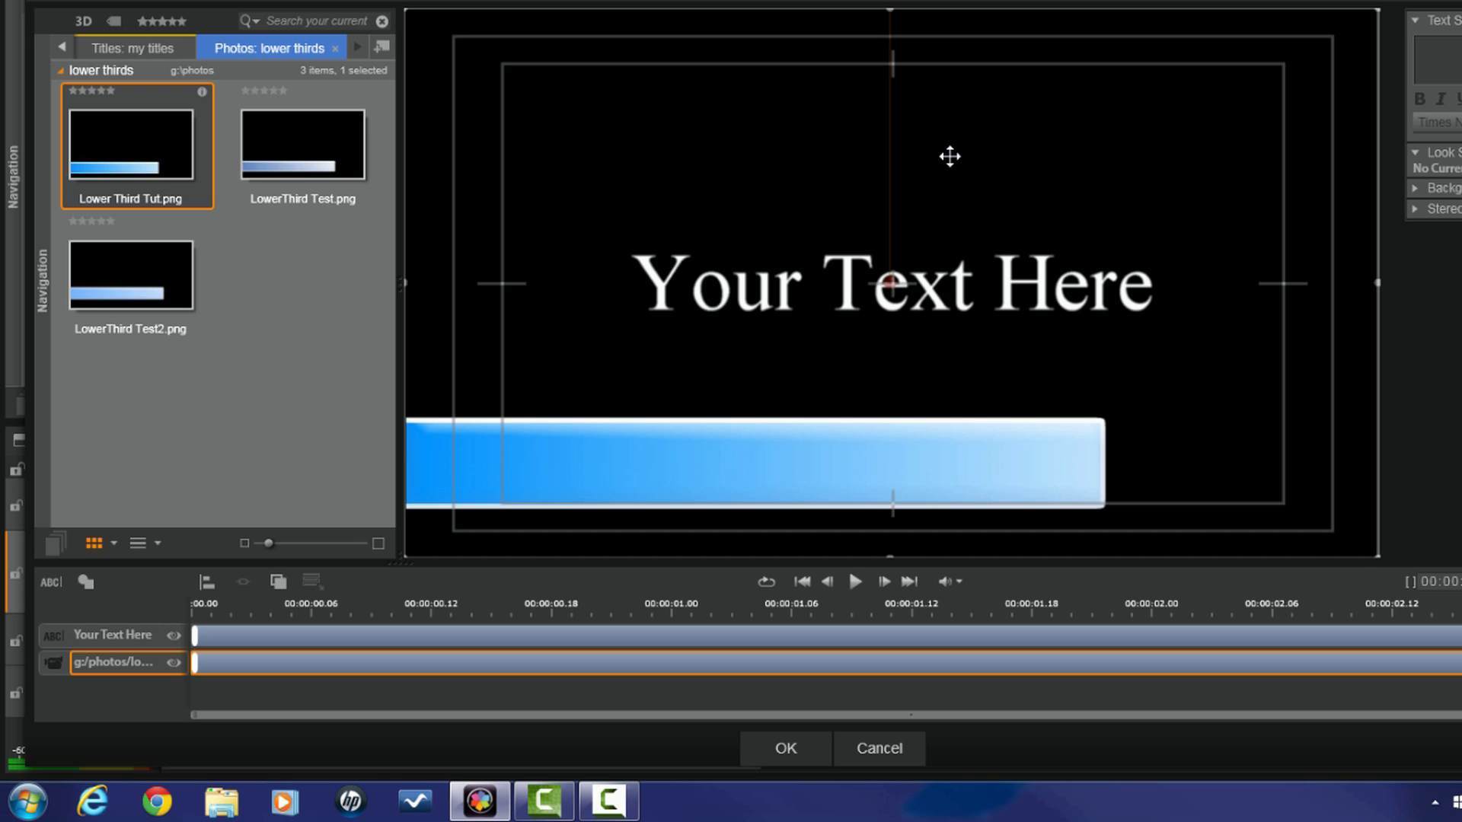
{"action": "left_click_drag", "start_coordinate": [950, 155], "coordinate": [949, 153]}
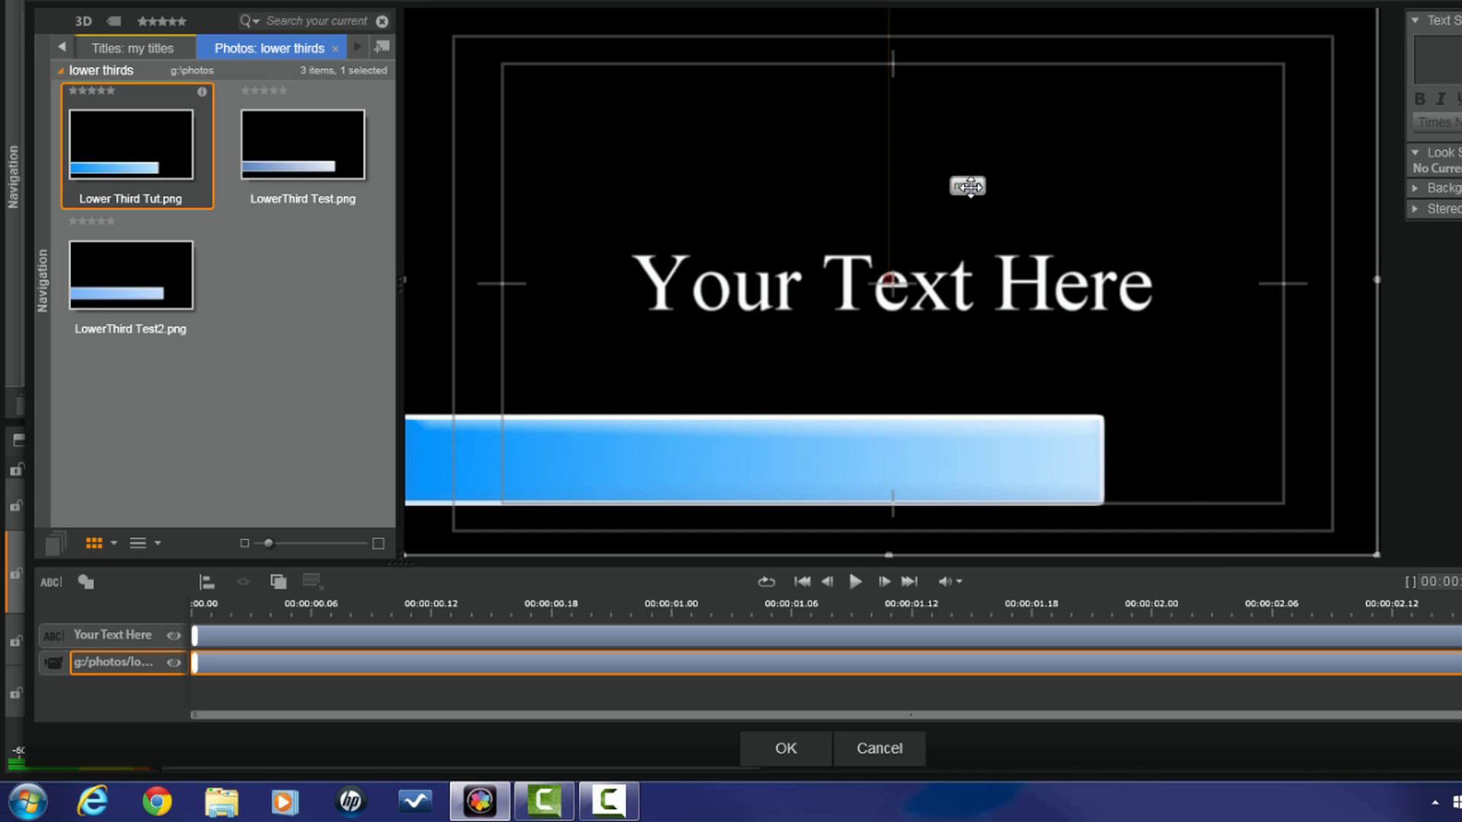
{"action": "left_click_drag", "start_coordinate": [1373, 553], "coordinate": [1376, 561]}
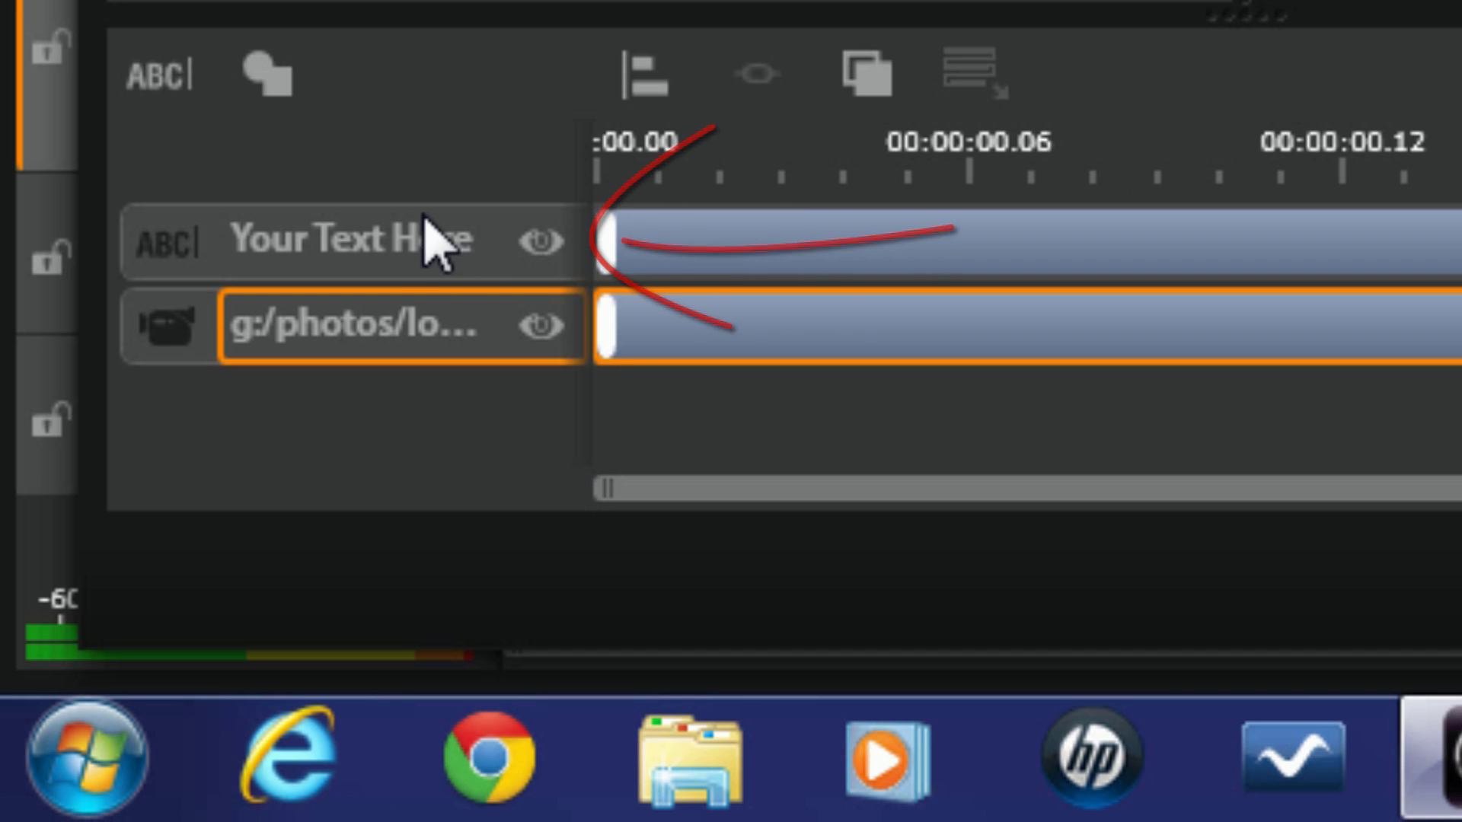
Replace the placeholder text of the title with "Lower Third Tutorial".
{"action": "left_click", "coordinate": [400, 230]}
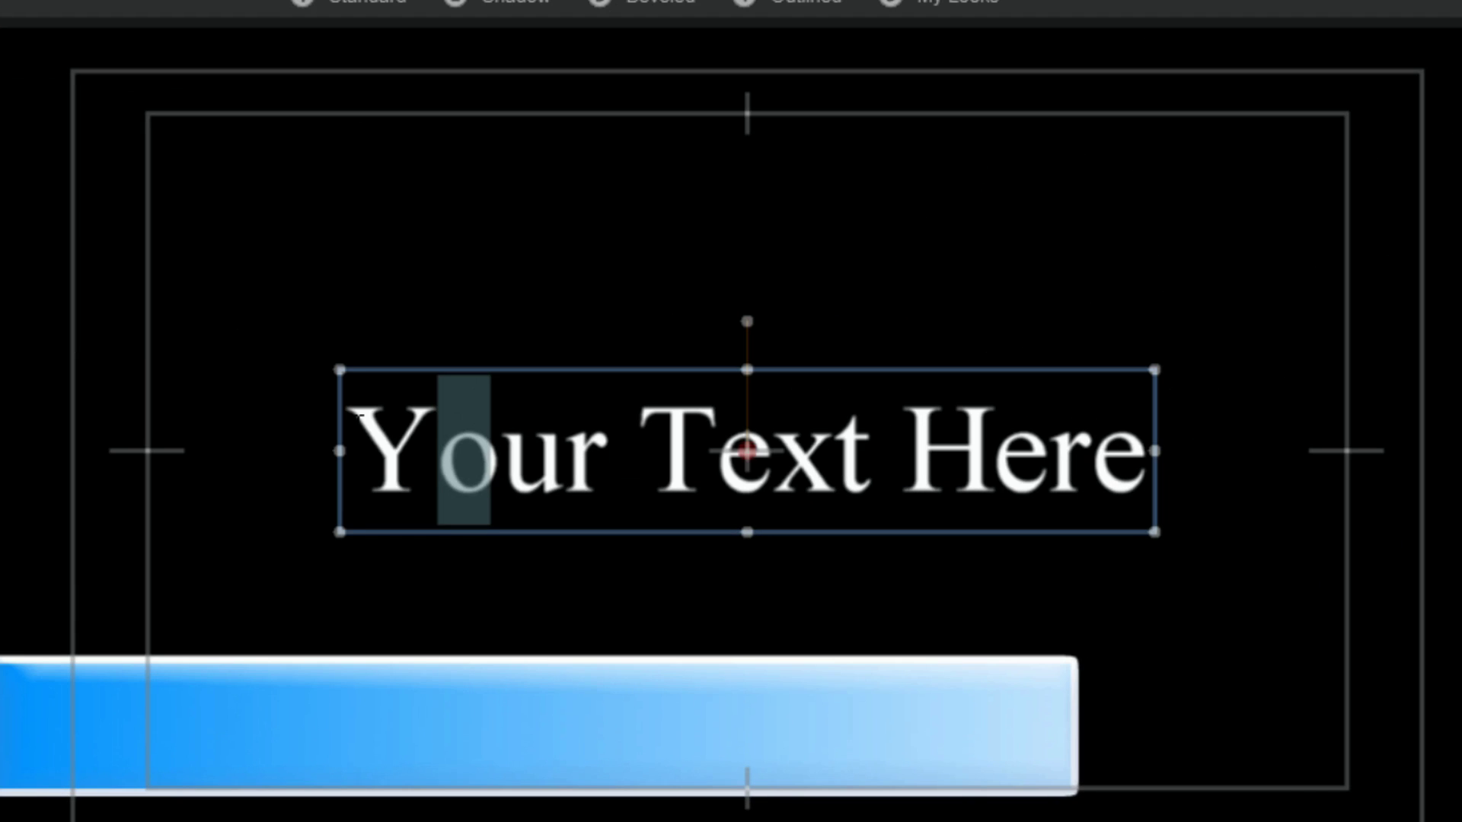
{"action": "key", "text": "shift+Left"}
{"action": "left_click_drag", "start_coordinate": [676, 446], "coordinate": [1139, 449]}
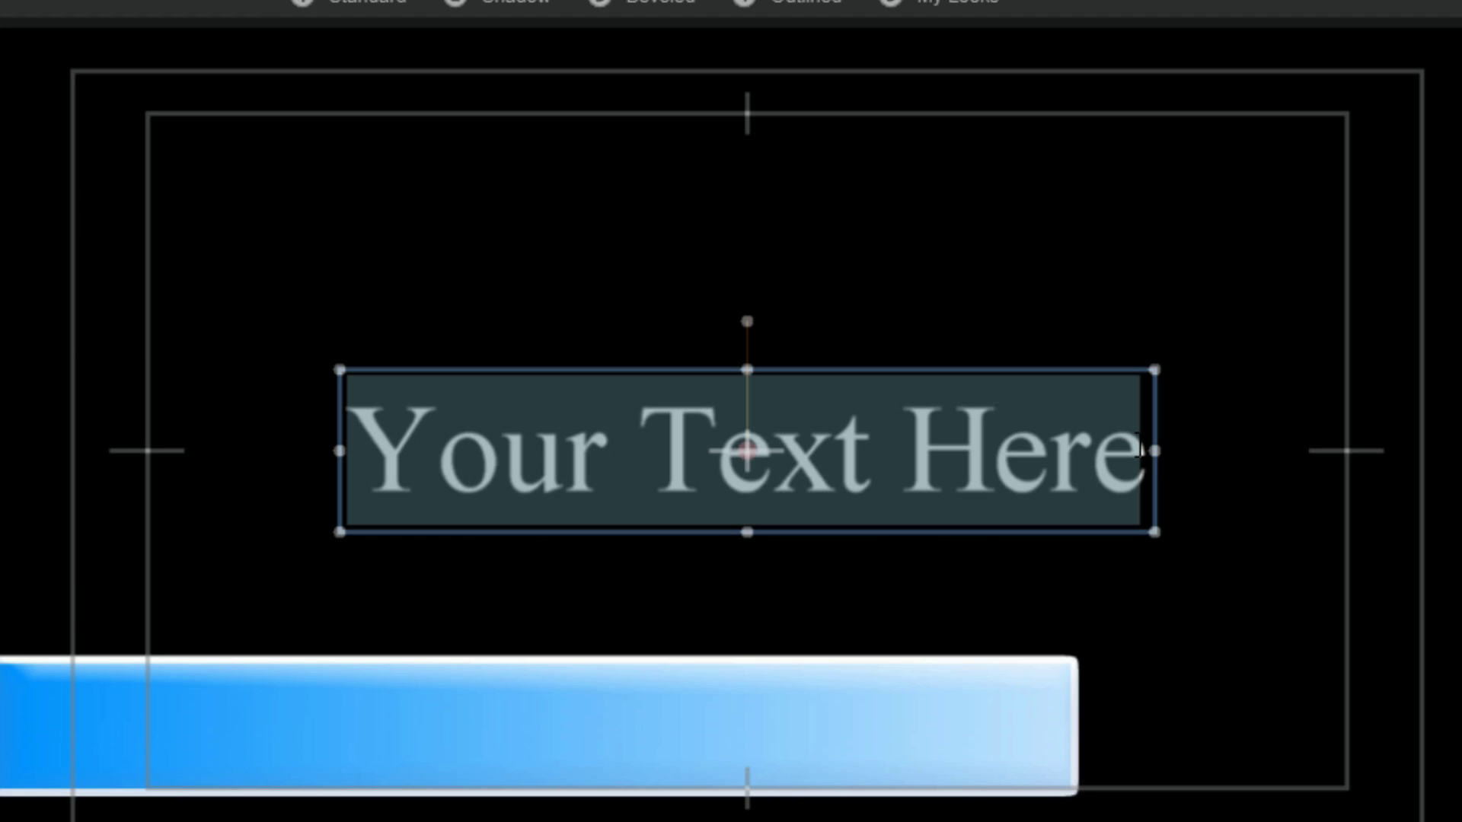
{"action": "type", "text": "Lower Third Tutorial"}
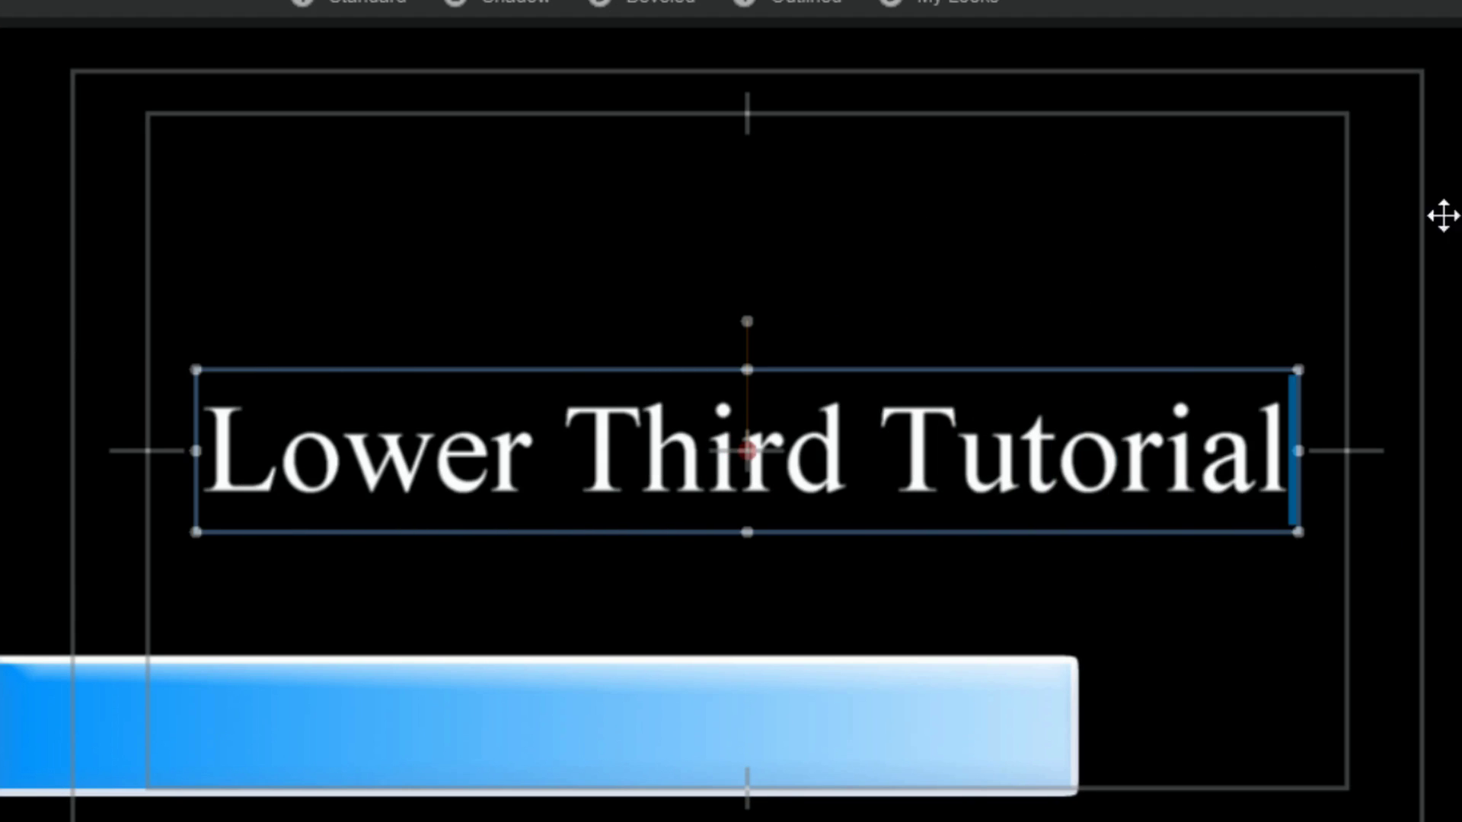
Change the whole title text to the AlternateGothic2 font and place it over the blue bar, near the bar's beginning.
{"action": "key", "text": "ctrl+a"}
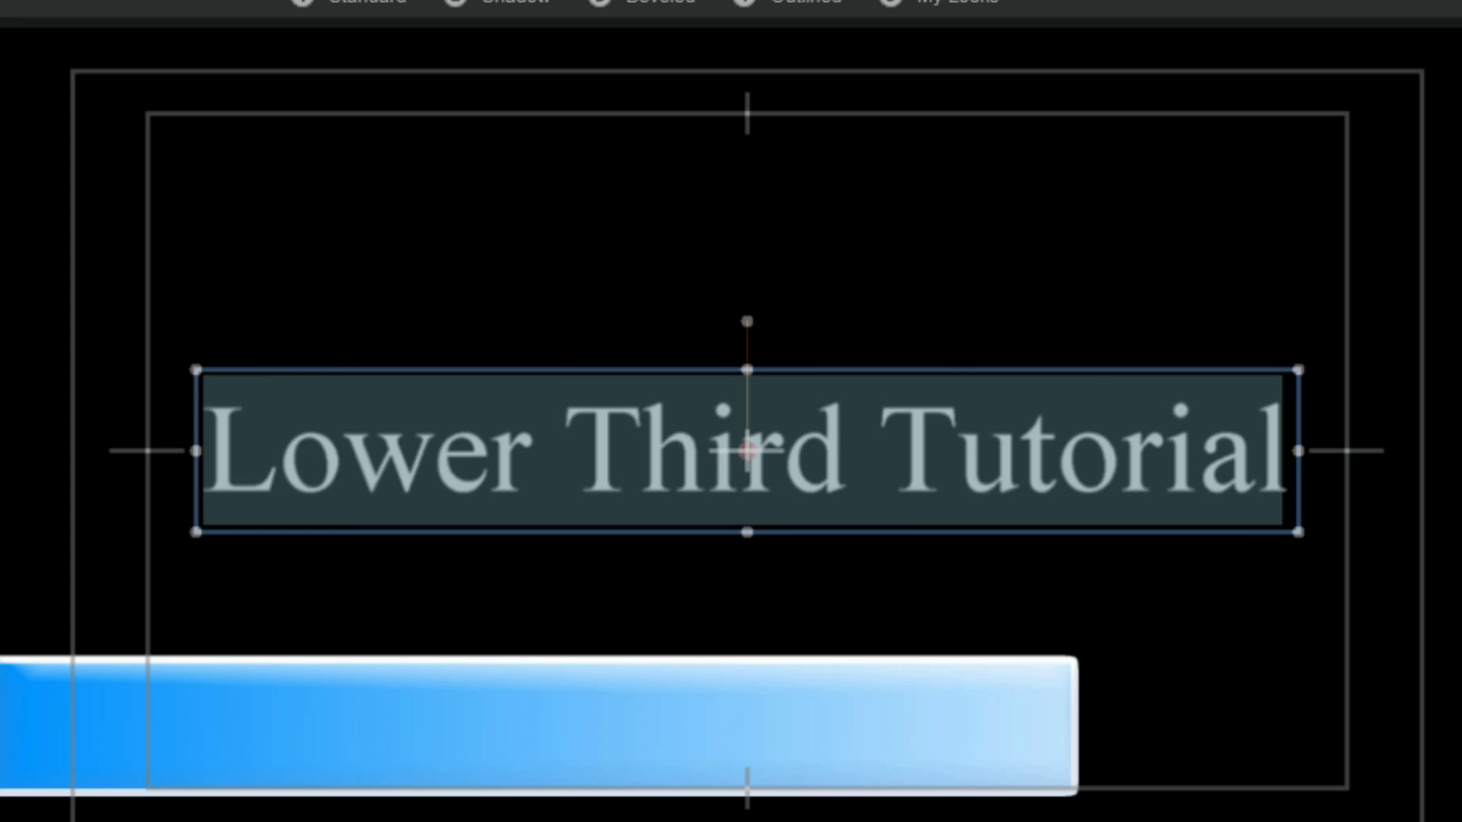
{"action": "key", "text": "Down"}
{"action": "key", "text": "Down"}
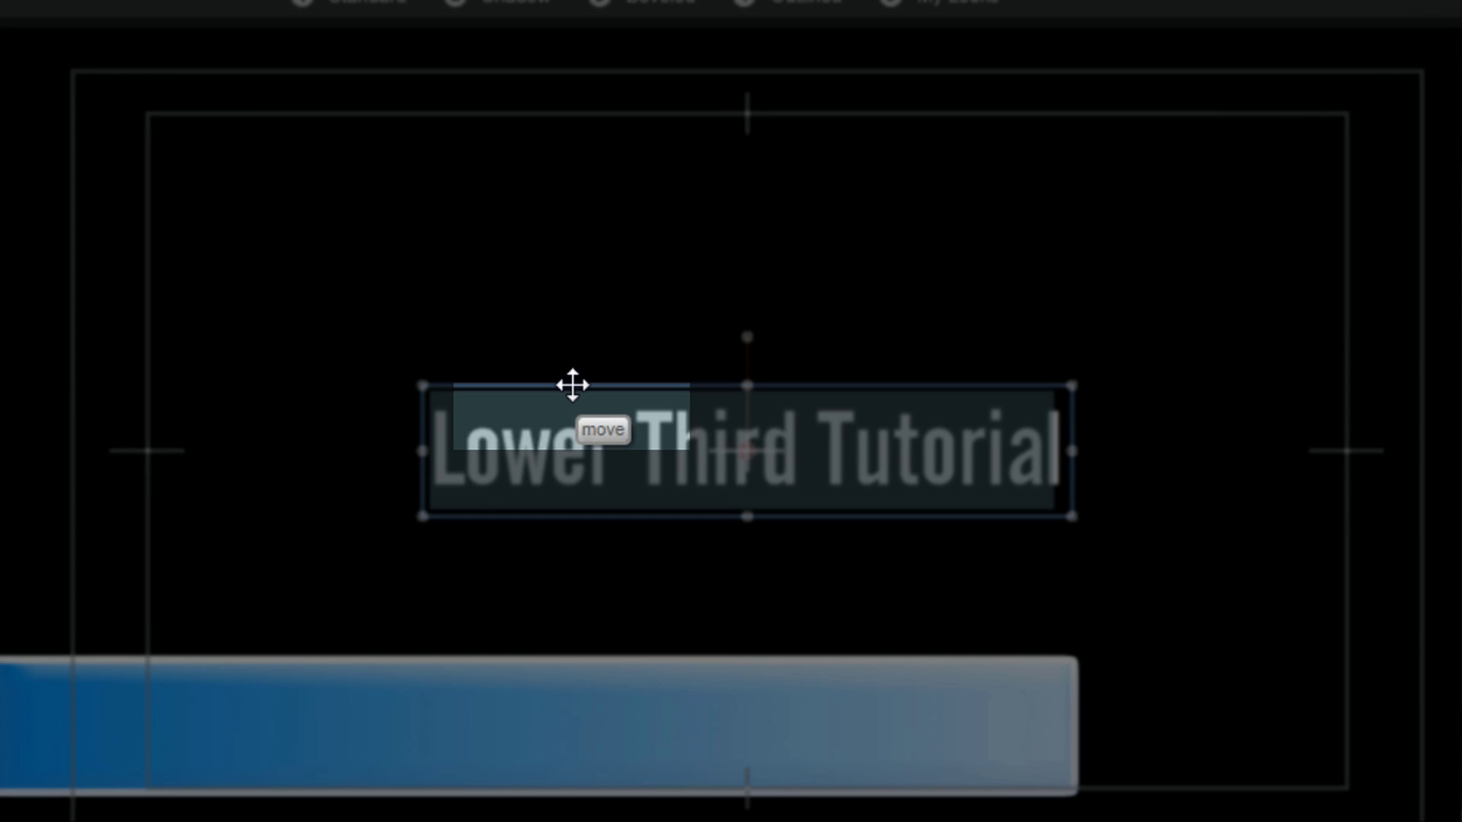
{"action": "left_click_drag", "start_coordinate": [564, 402], "coordinate": [196, 668]}
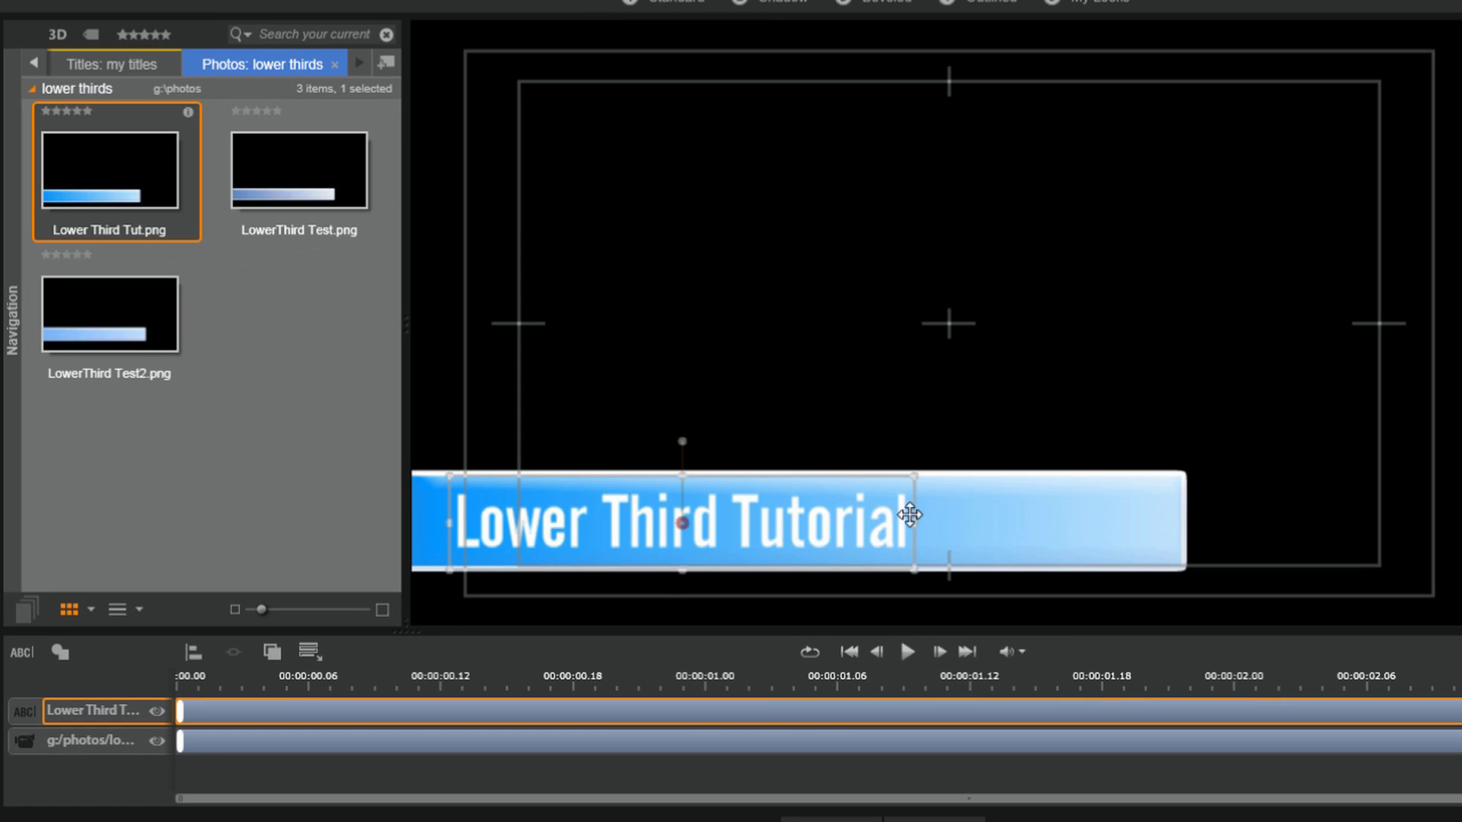
Stretch the title text horizontally until it nearly fills the blue bar, and add a black edge around all its letters.
{"action": "left_click_drag", "start_coordinate": [922, 522], "coordinate": [978, 533]}
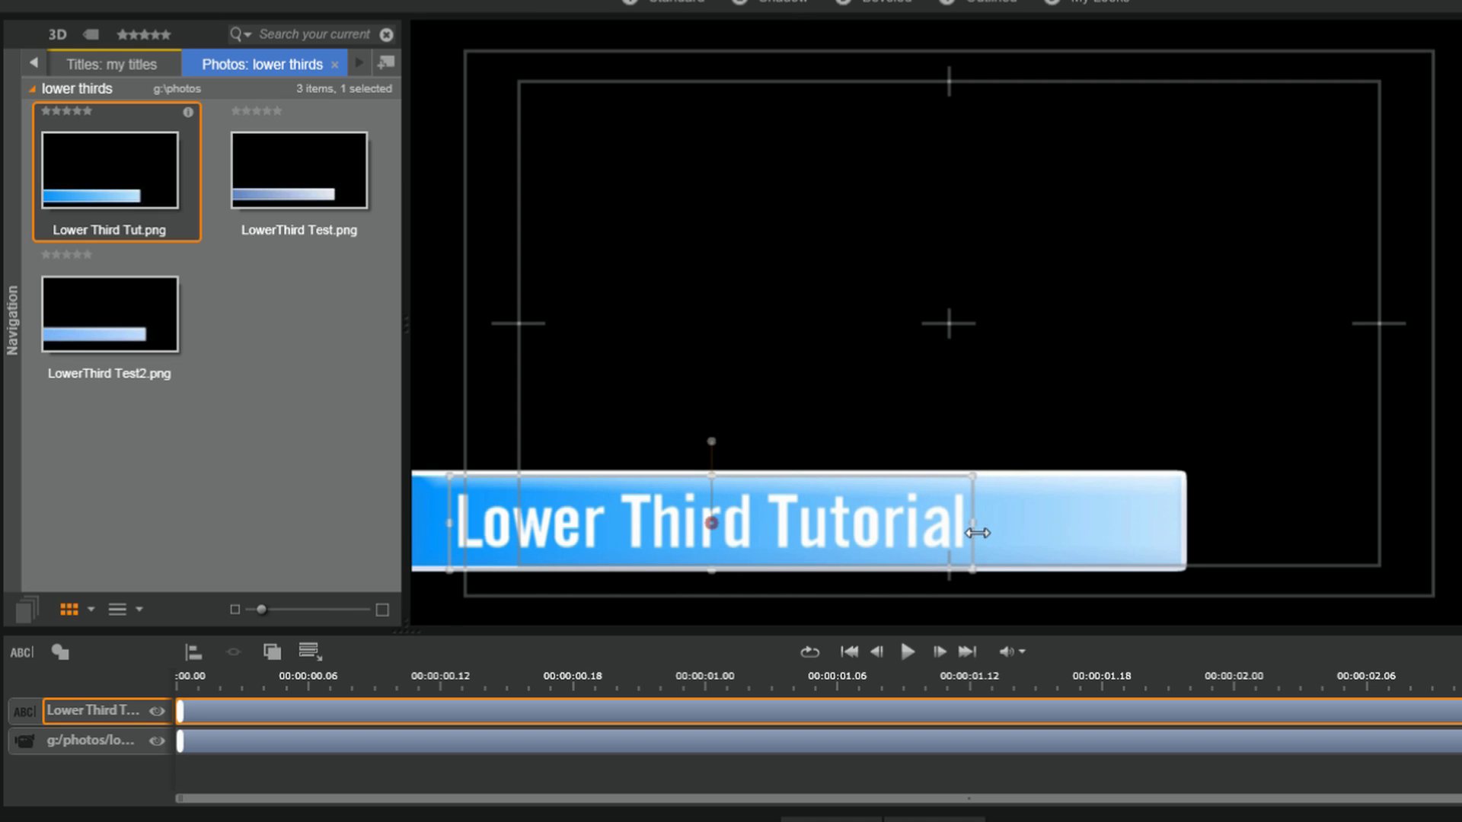
{"action": "left_click", "coordinate": [311, 652]}
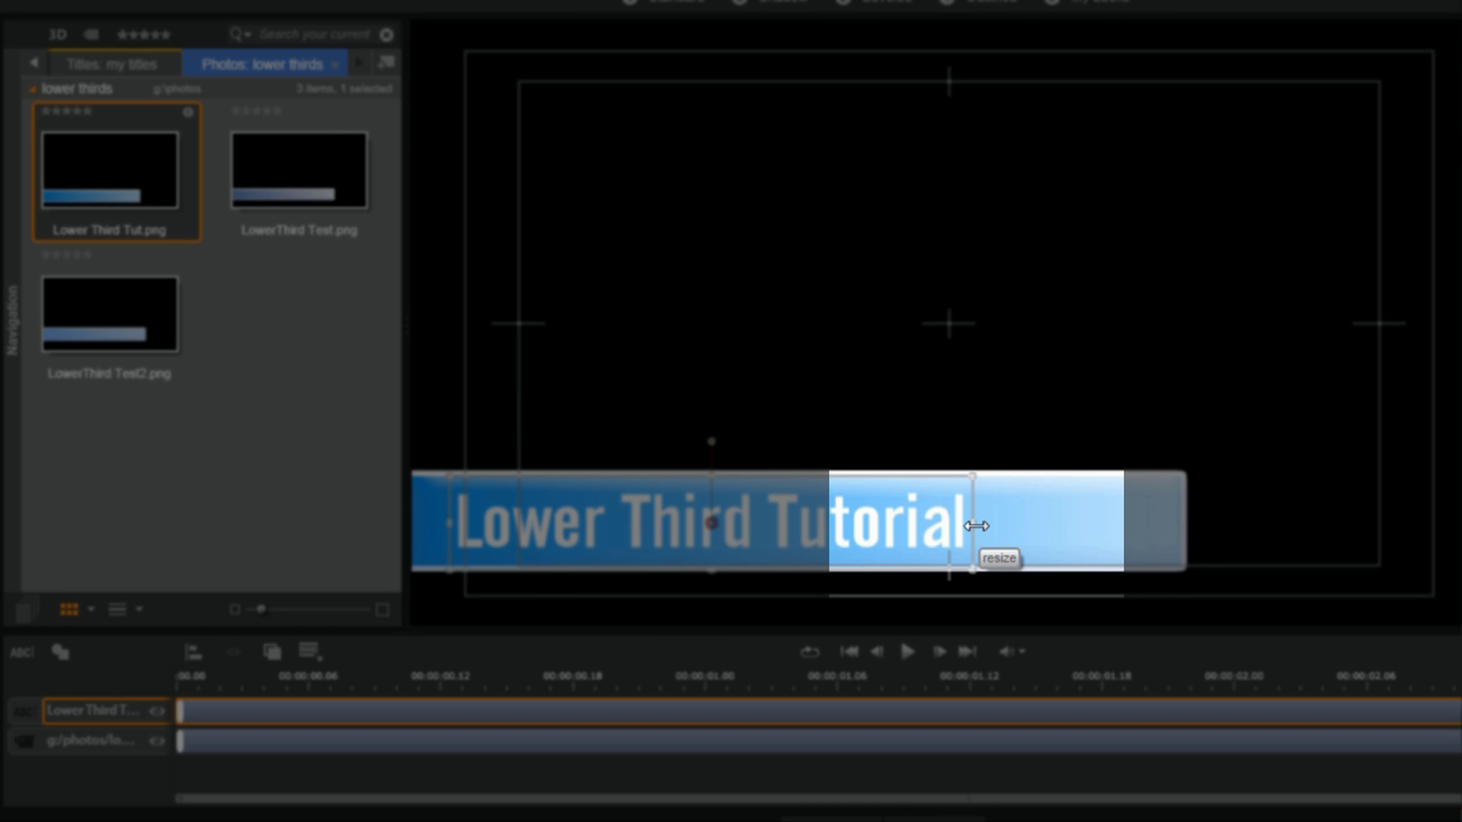
{"action": "left_click_drag", "start_coordinate": [977, 527], "coordinate": [1122, 533]}
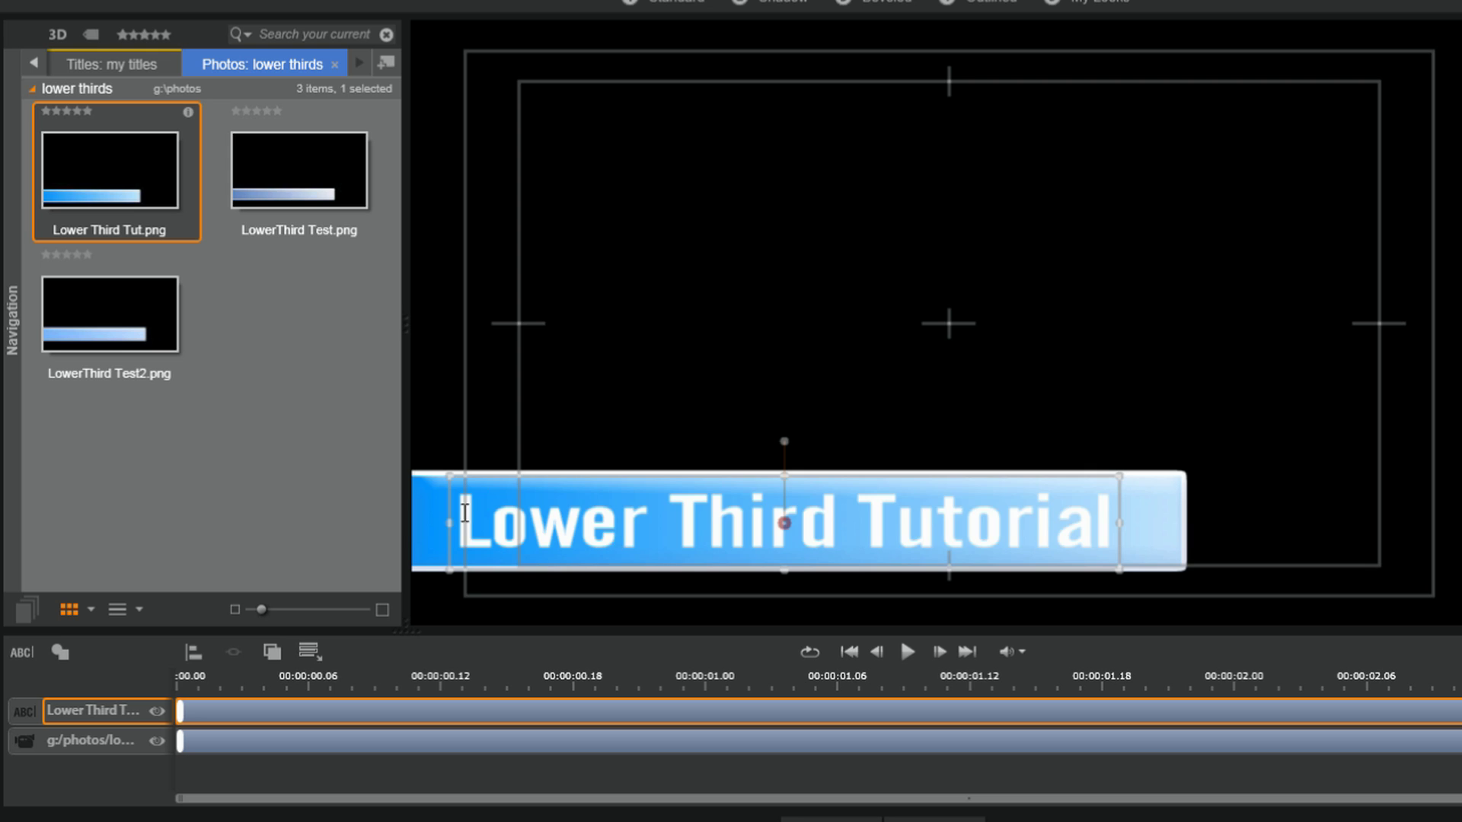
{"action": "triple_click", "coordinate": [1117, 512]}
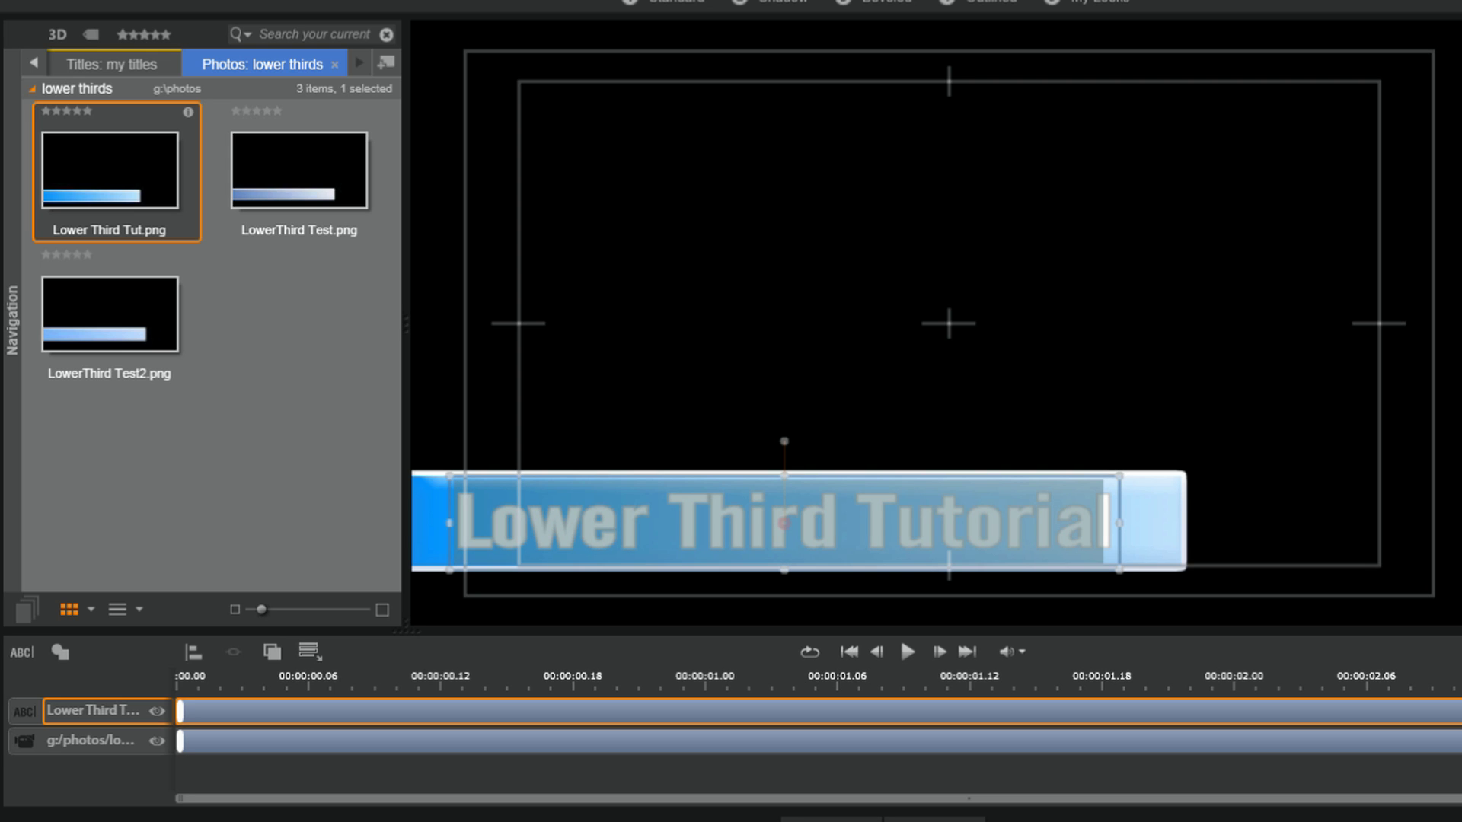
{"action": "left_click", "coordinate": [1362, 392]}
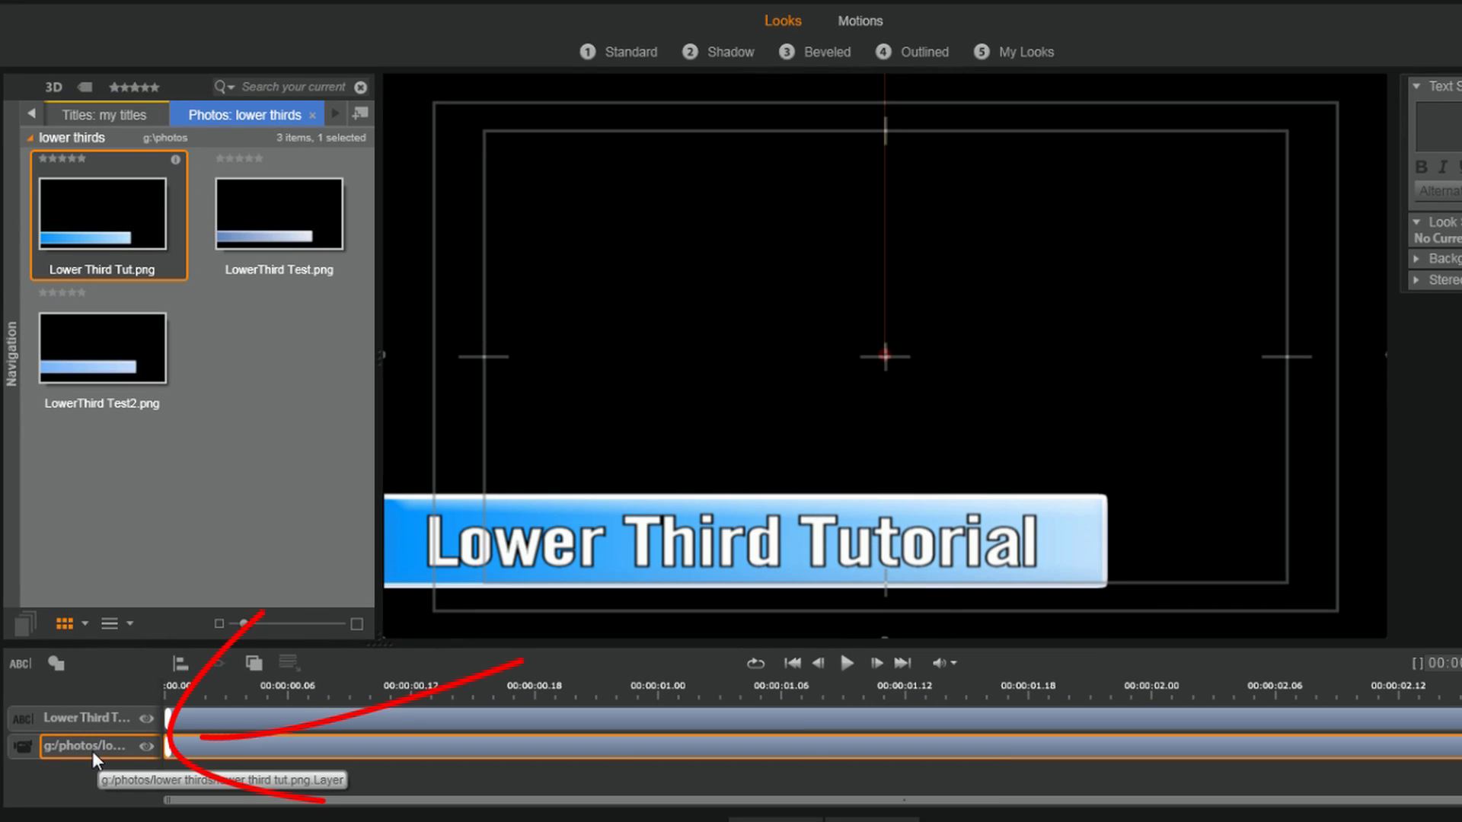
Apply the enter motion "16 - Page From Left" to the lower third image layer.
{"action": "left_click", "coordinate": [93, 750]}
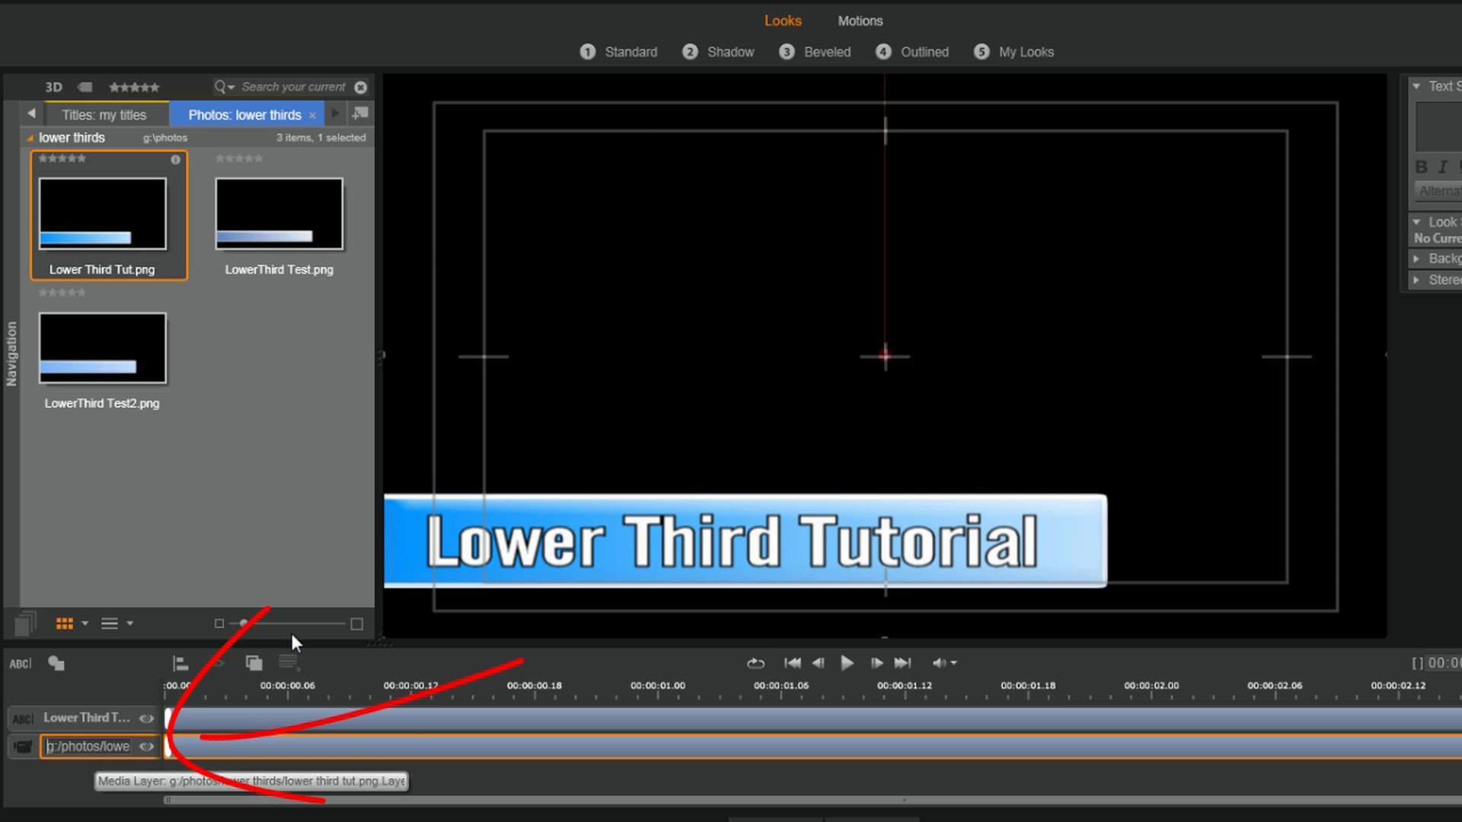
{"action": "left_click", "coordinate": [869, 21]}
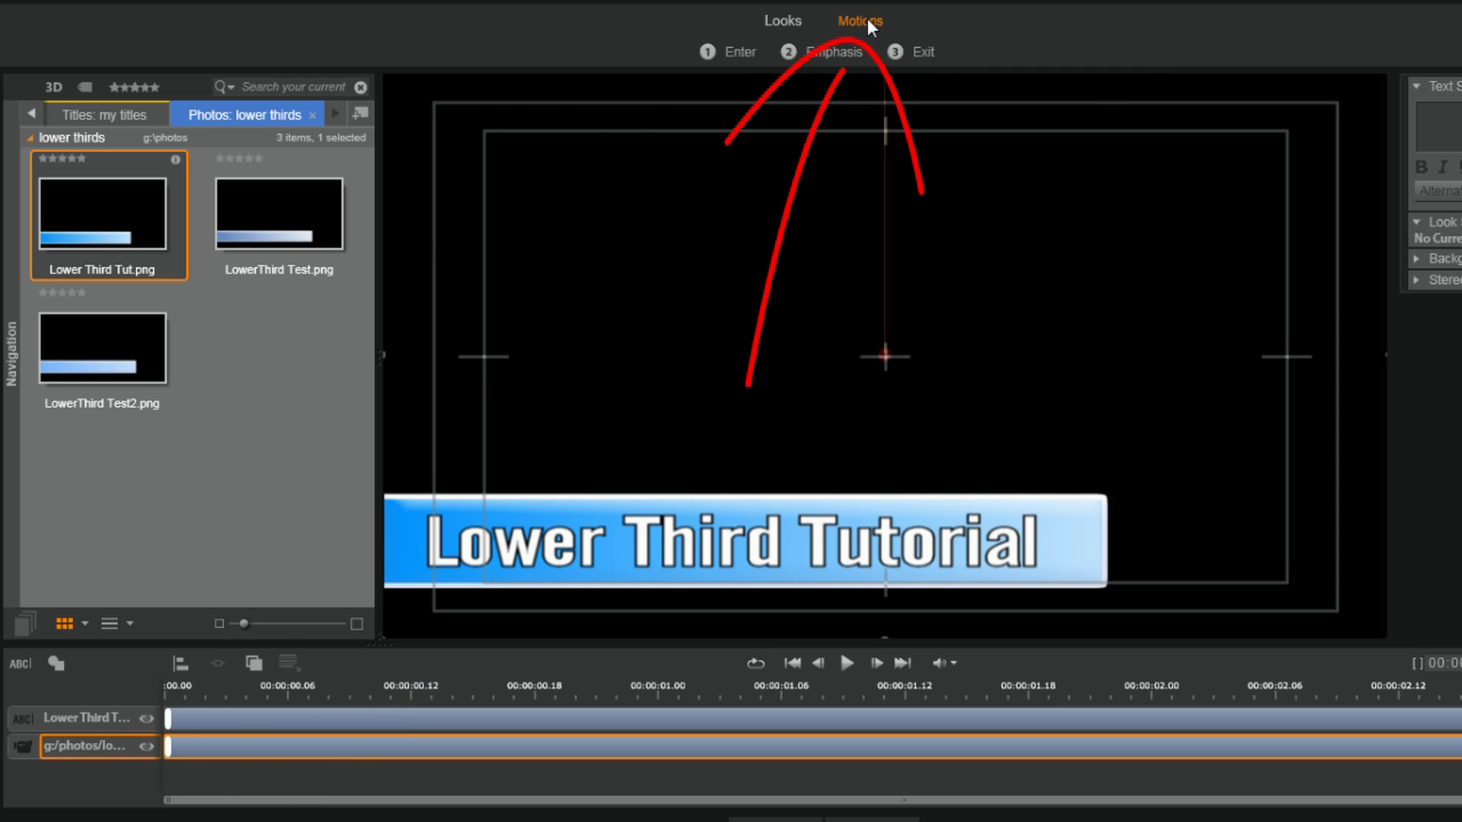
{"action": "left_click", "coordinate": [737, 52]}
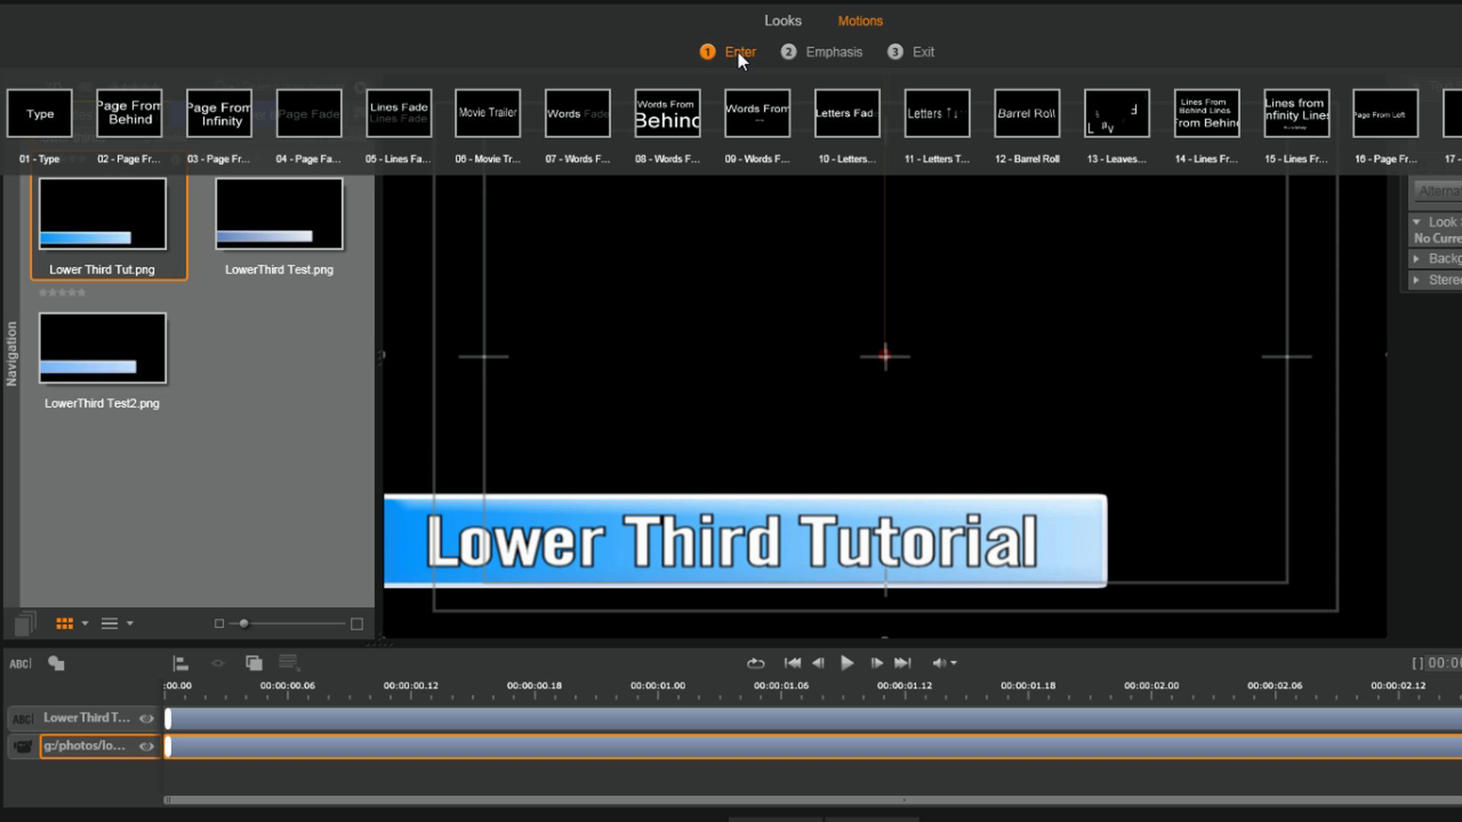
{"action": "left_click", "coordinate": [1386, 114]}
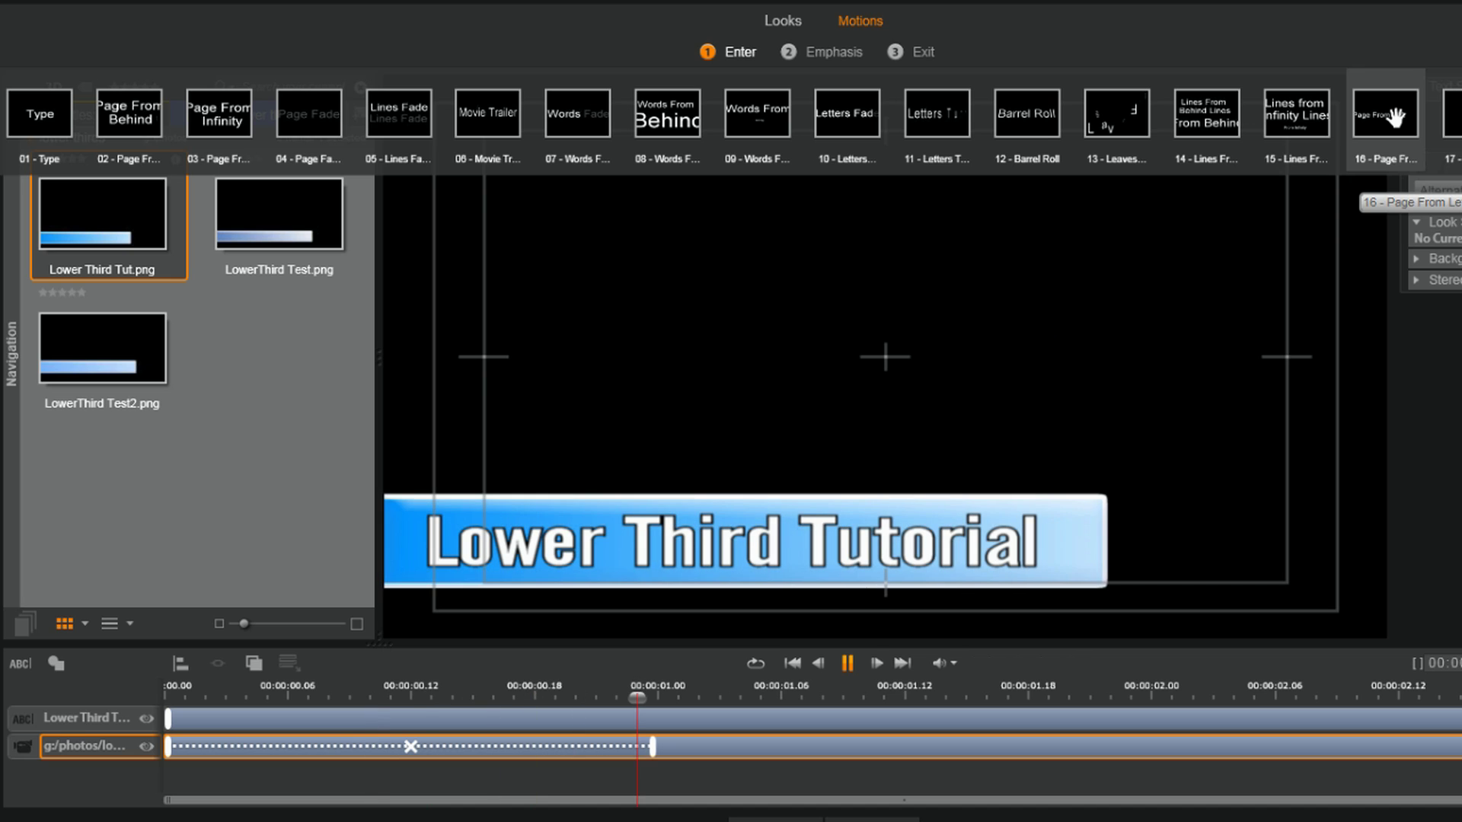
{"action": "left_click", "coordinate": [1395, 117]}
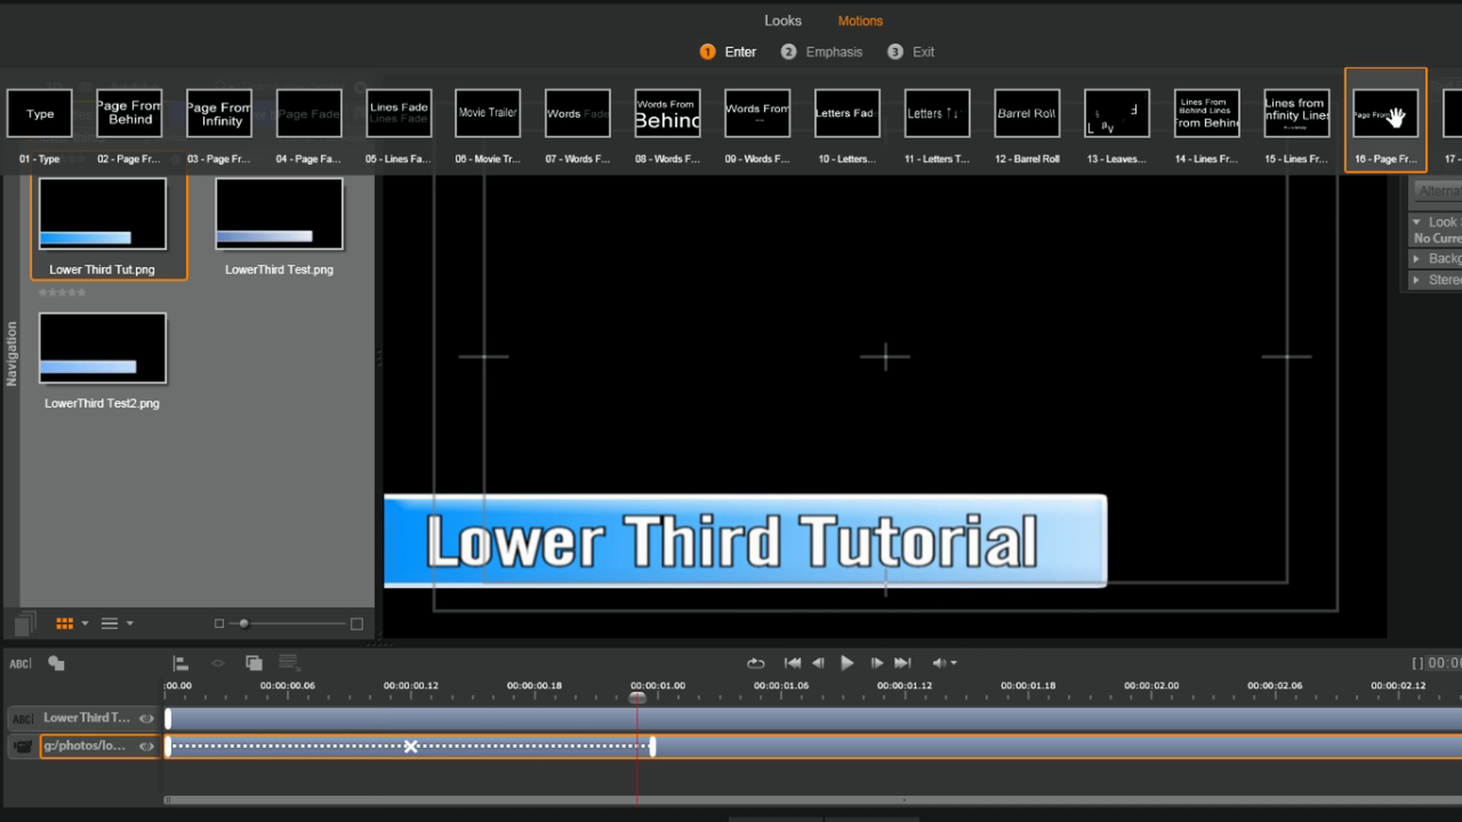
{"action": "left_click", "coordinate": [594, 750]}
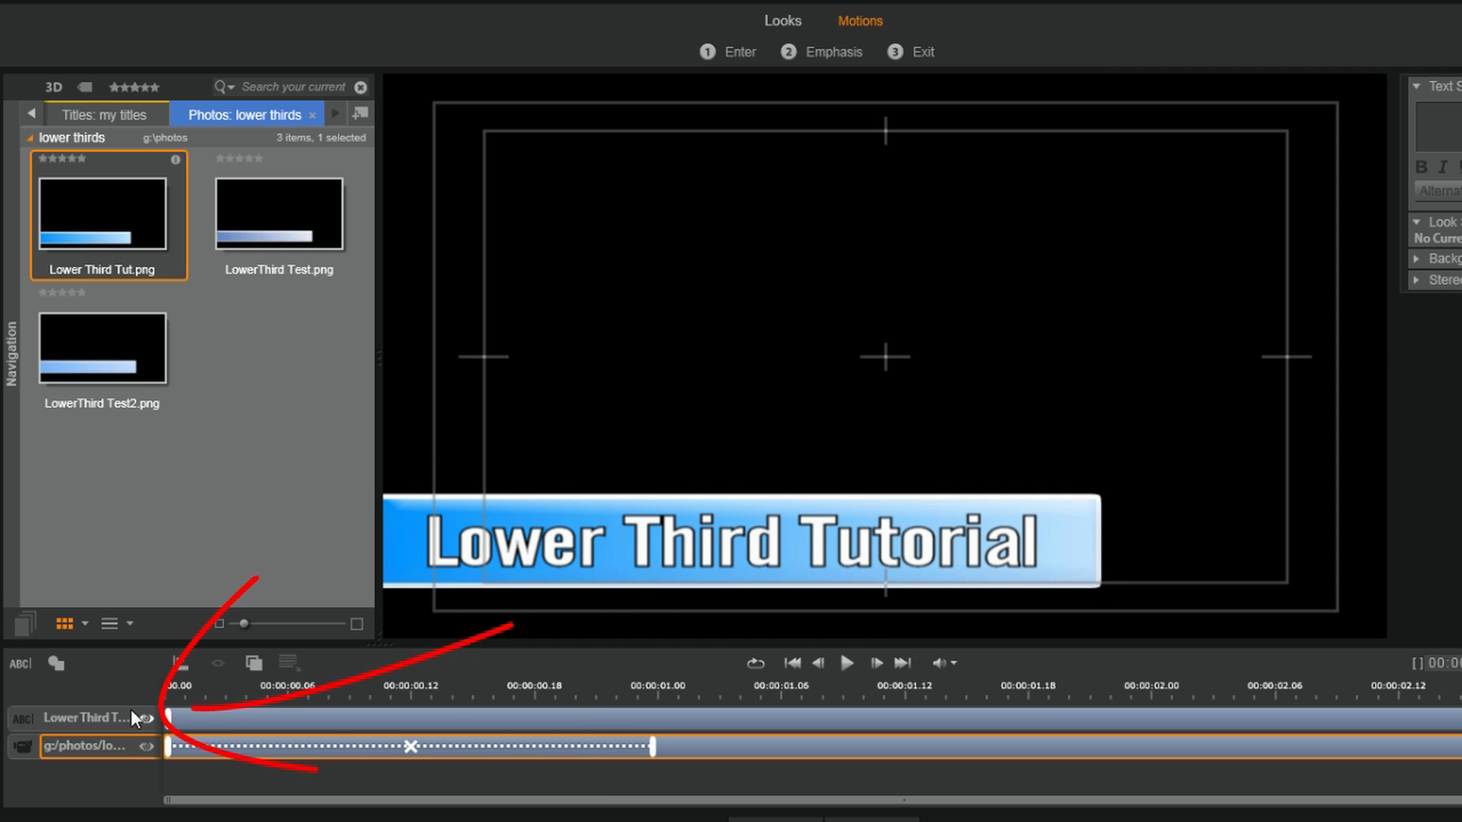
Apply the enter motion "09 - Words From Infinity" to the title text layer.
{"action": "left_click", "coordinate": [201, 723]}
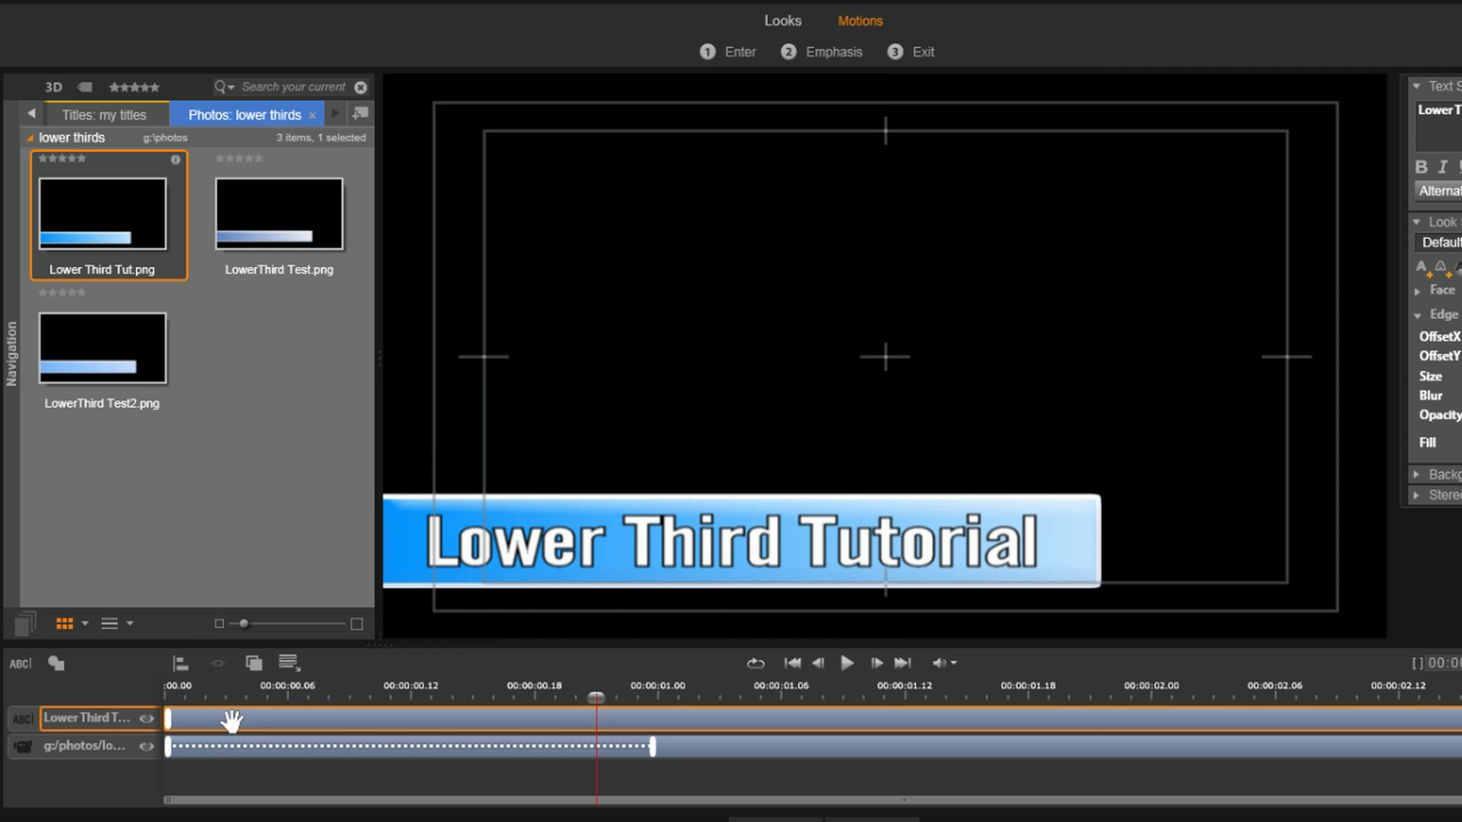
{"action": "left_click", "coordinate": [732, 48]}
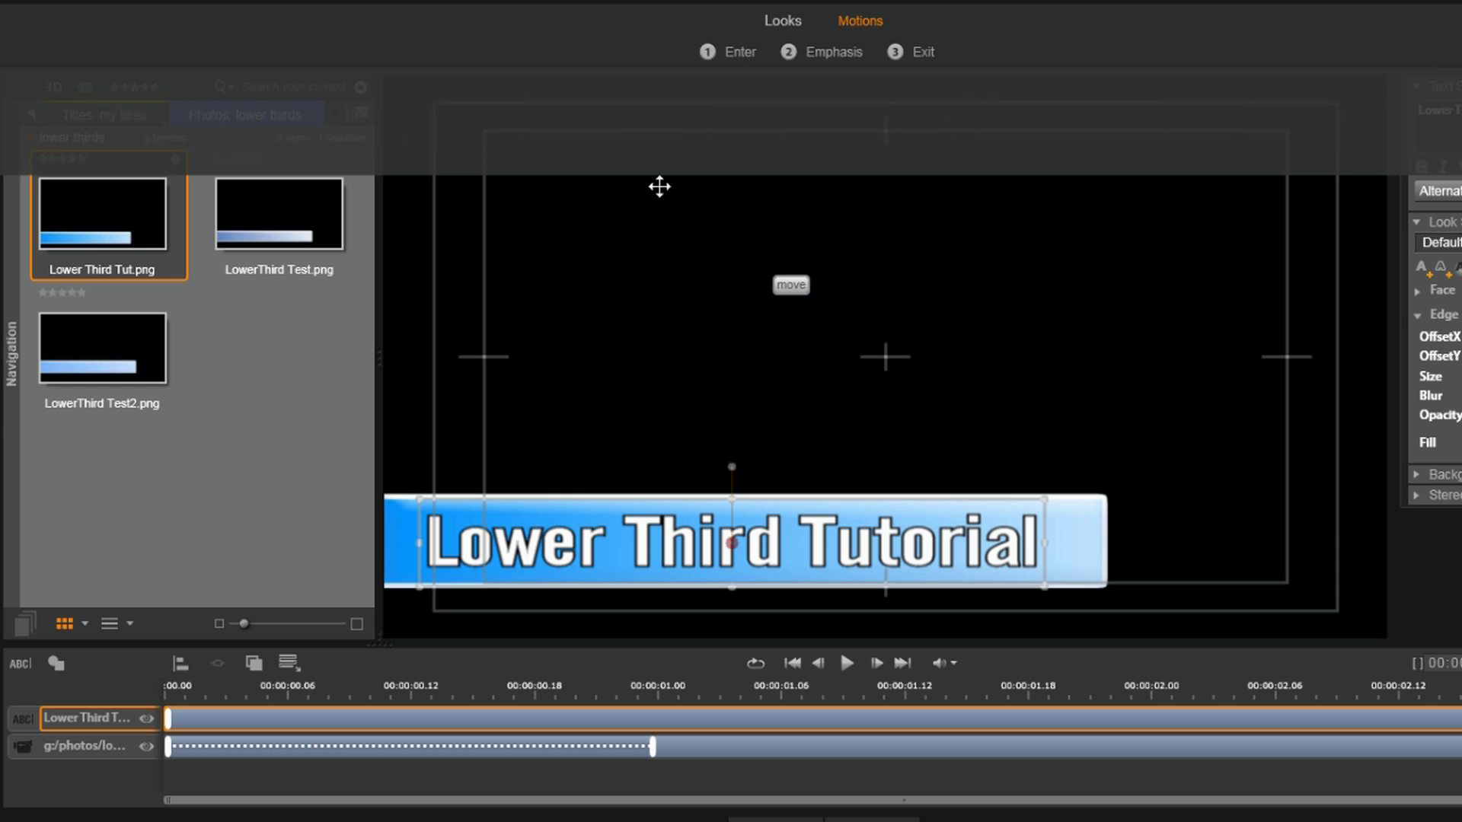
{"action": "left_click", "coordinate": [732, 55]}
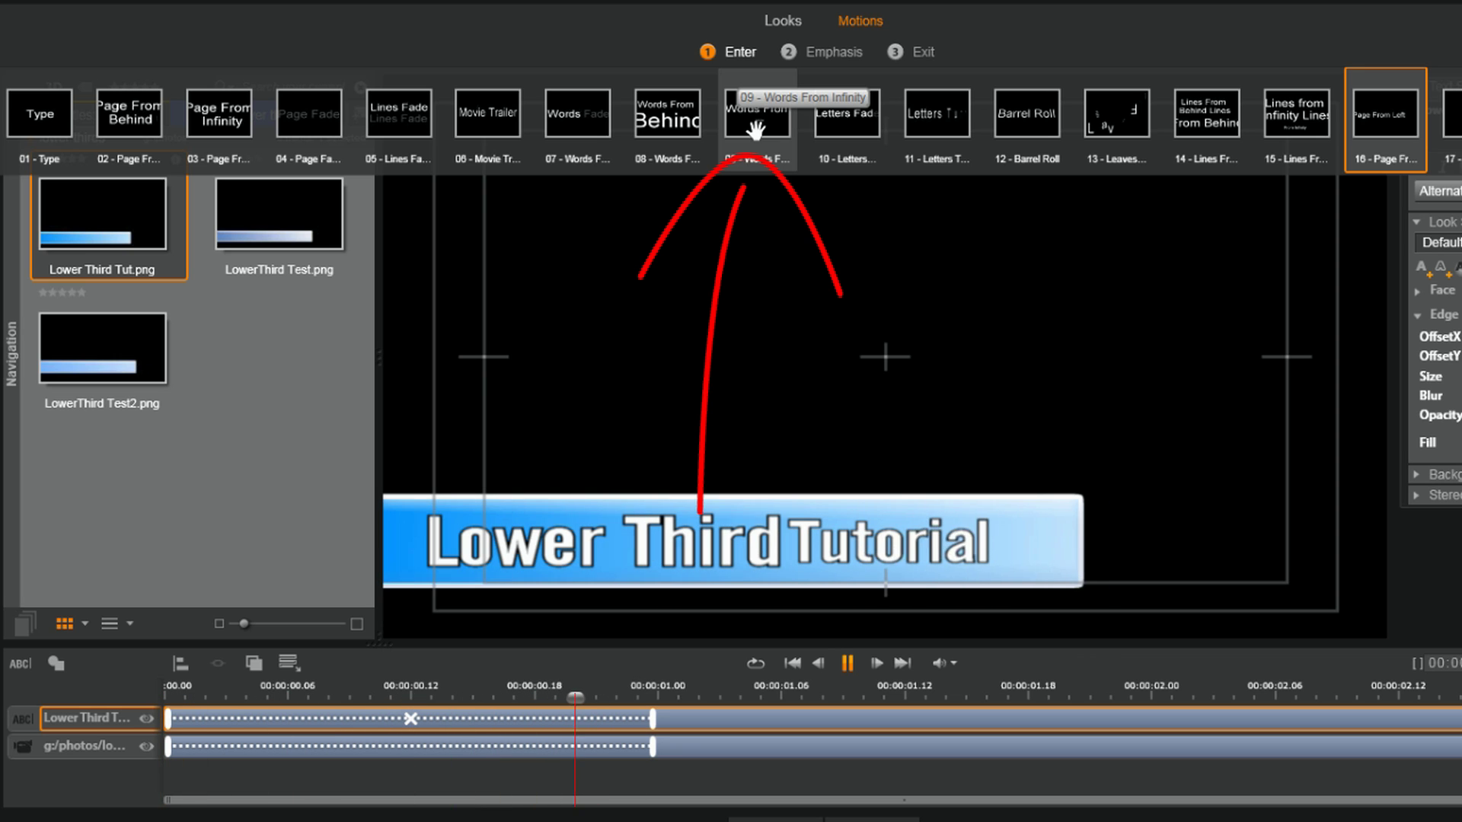
{"action": "left_click", "coordinate": [756, 131]}
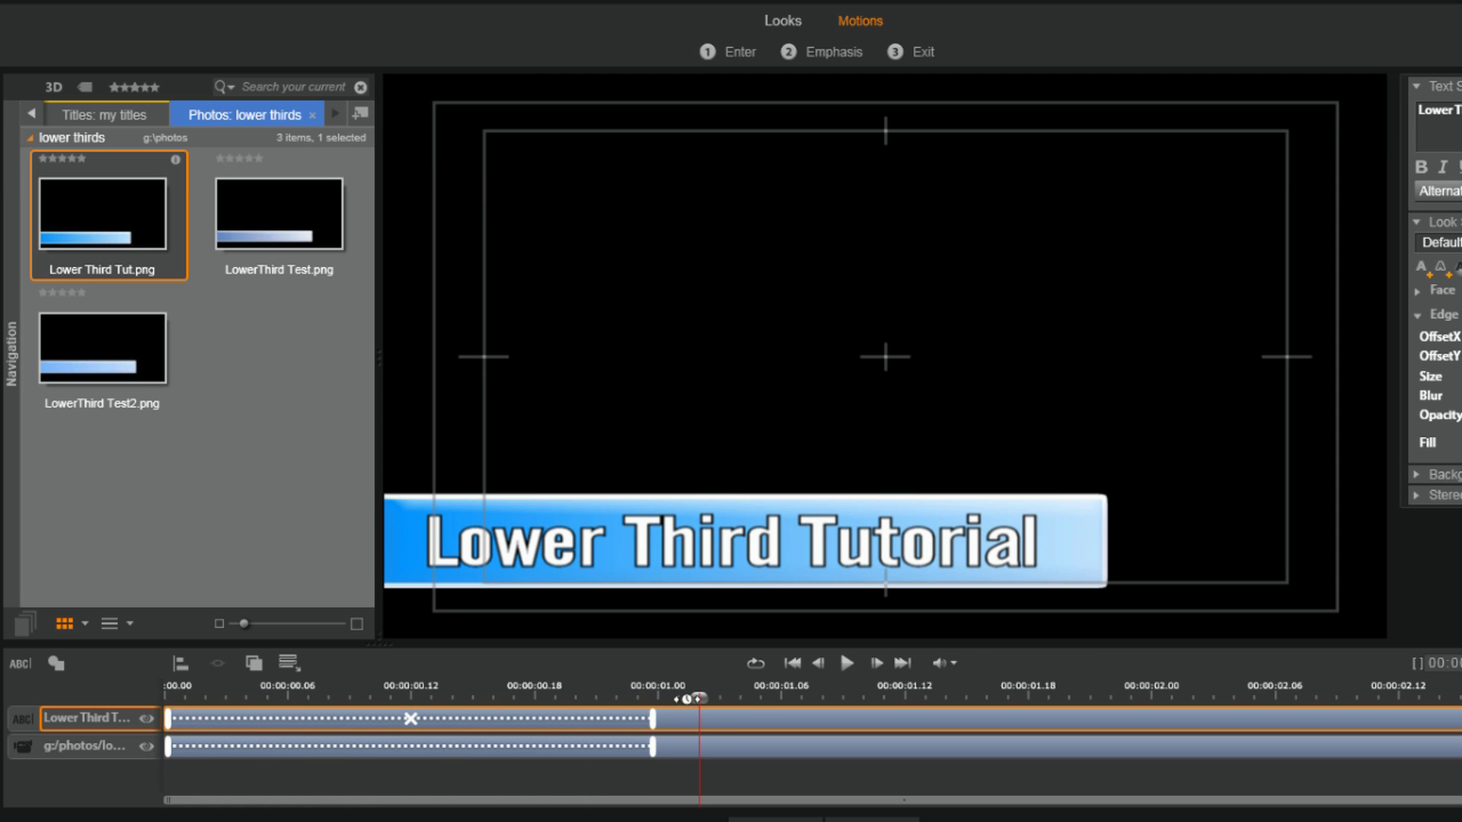
Delay the start of the text layer to about 00:00:00.12 and return the playhead to the beginning.
{"action": "left_click_drag", "start_coordinate": [696, 695], "coordinate": [473, 776]}
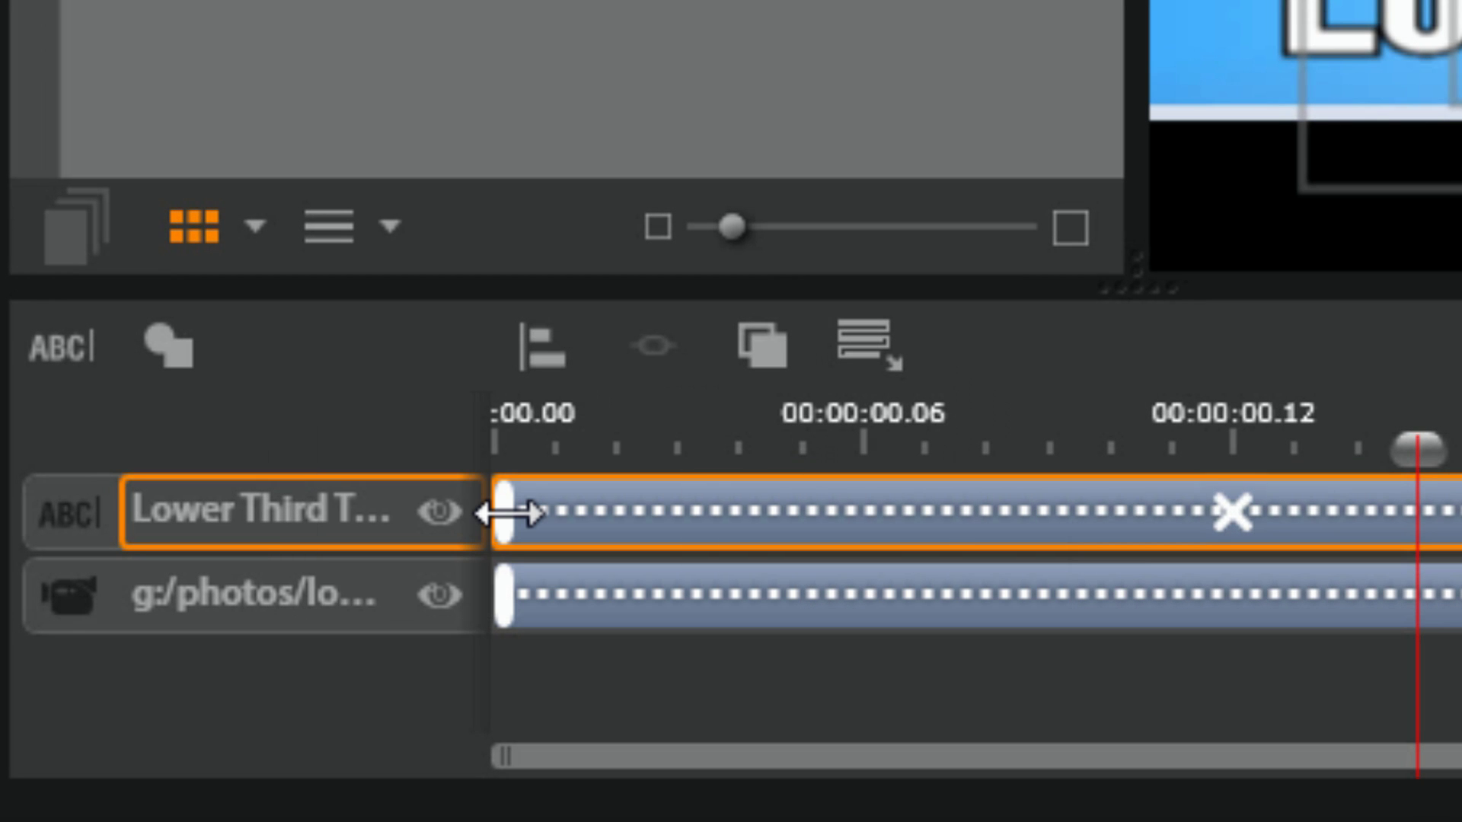
{"action": "left_click_drag", "start_coordinate": [506, 514], "coordinate": [899, 533]}
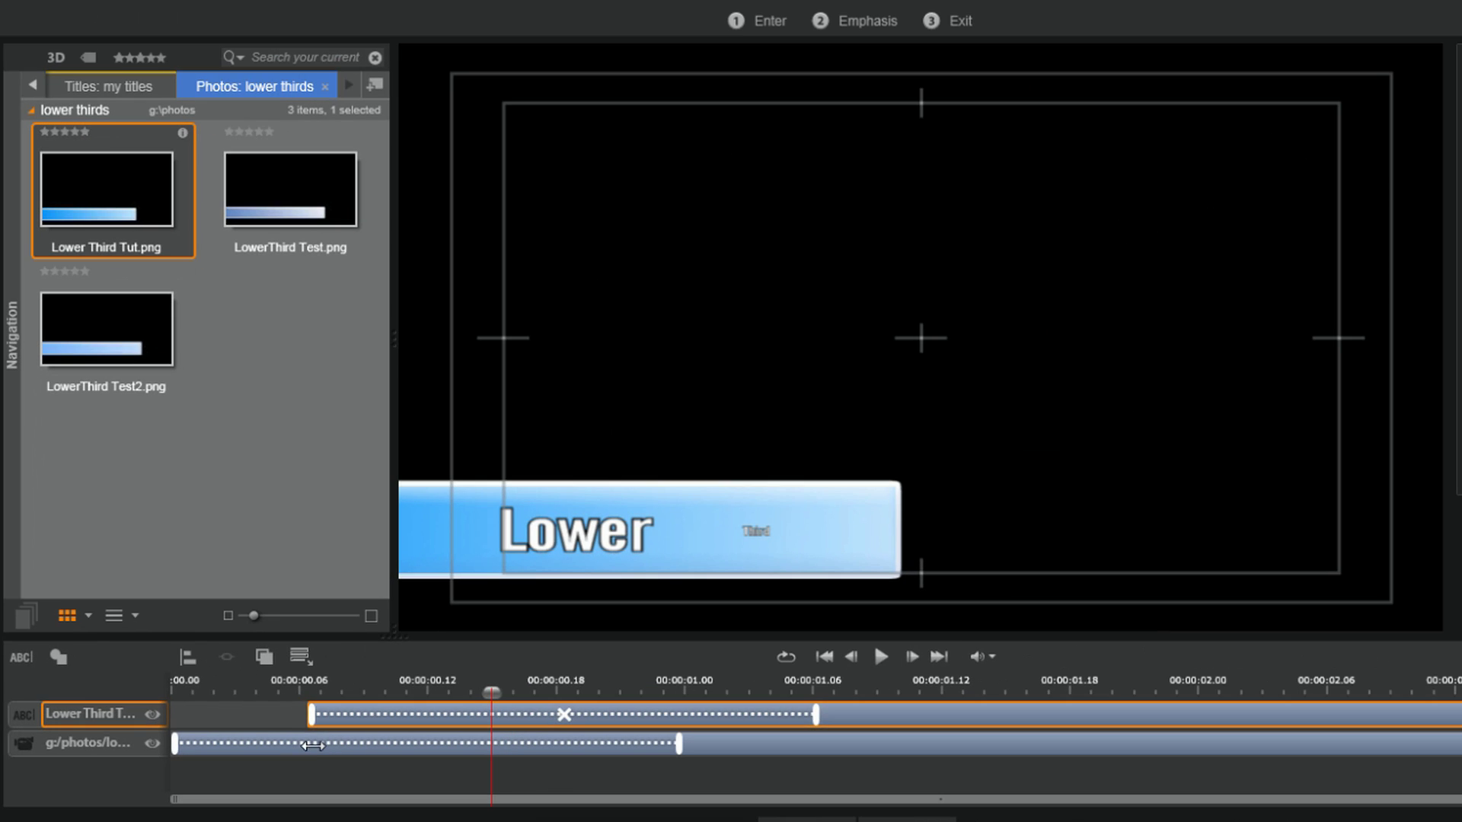
{"action": "left_click_drag", "start_coordinate": [312, 745], "coordinate": [272, 762]}
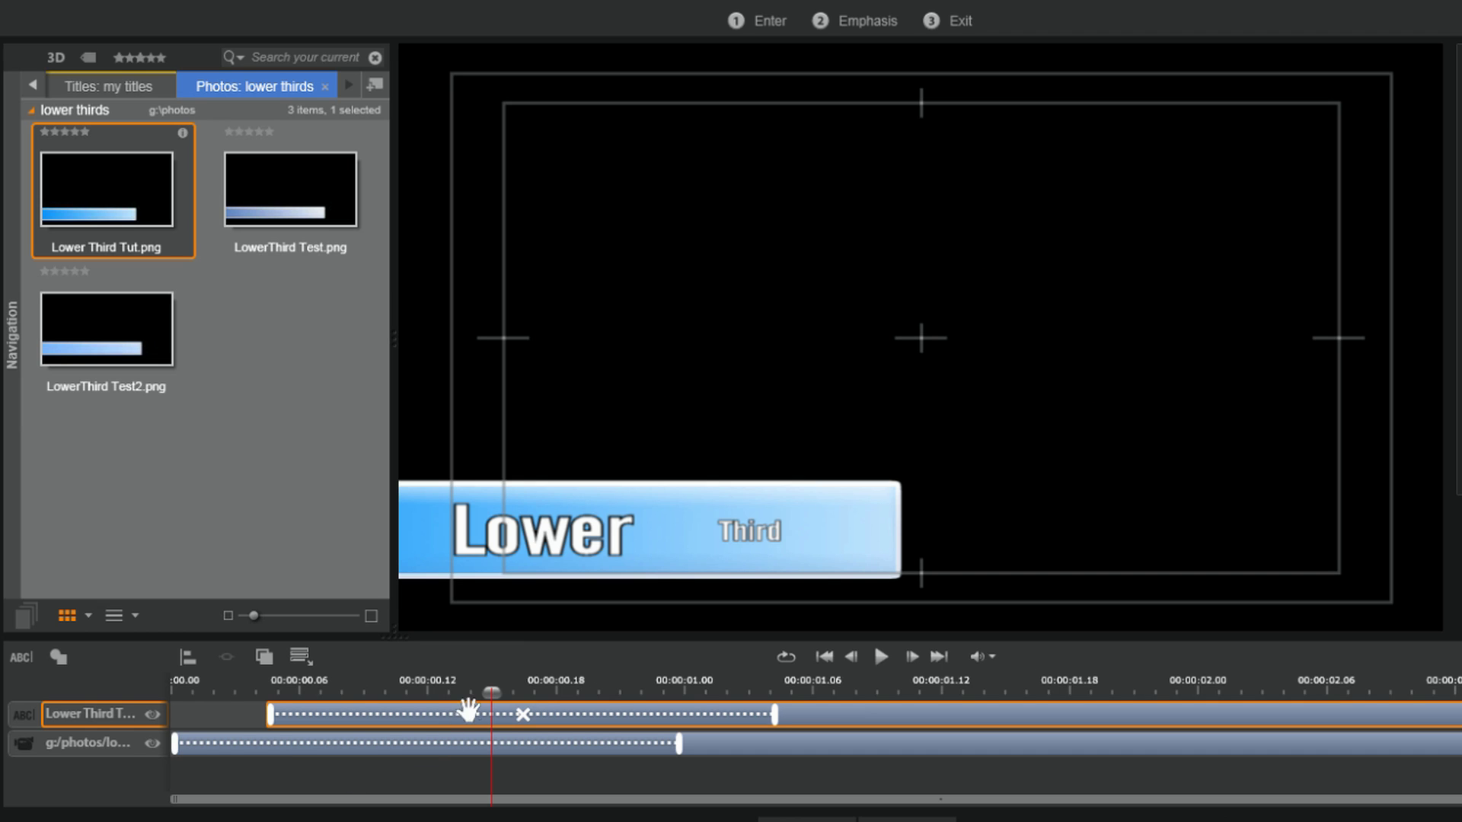
{"action": "left_click_drag", "start_coordinate": [491, 691], "coordinate": [770, 693]}
{"action": "left_click", "coordinate": [342, 694]}
{"action": "left_click_drag", "start_coordinate": [583, 715], "coordinate": [43, 692]}
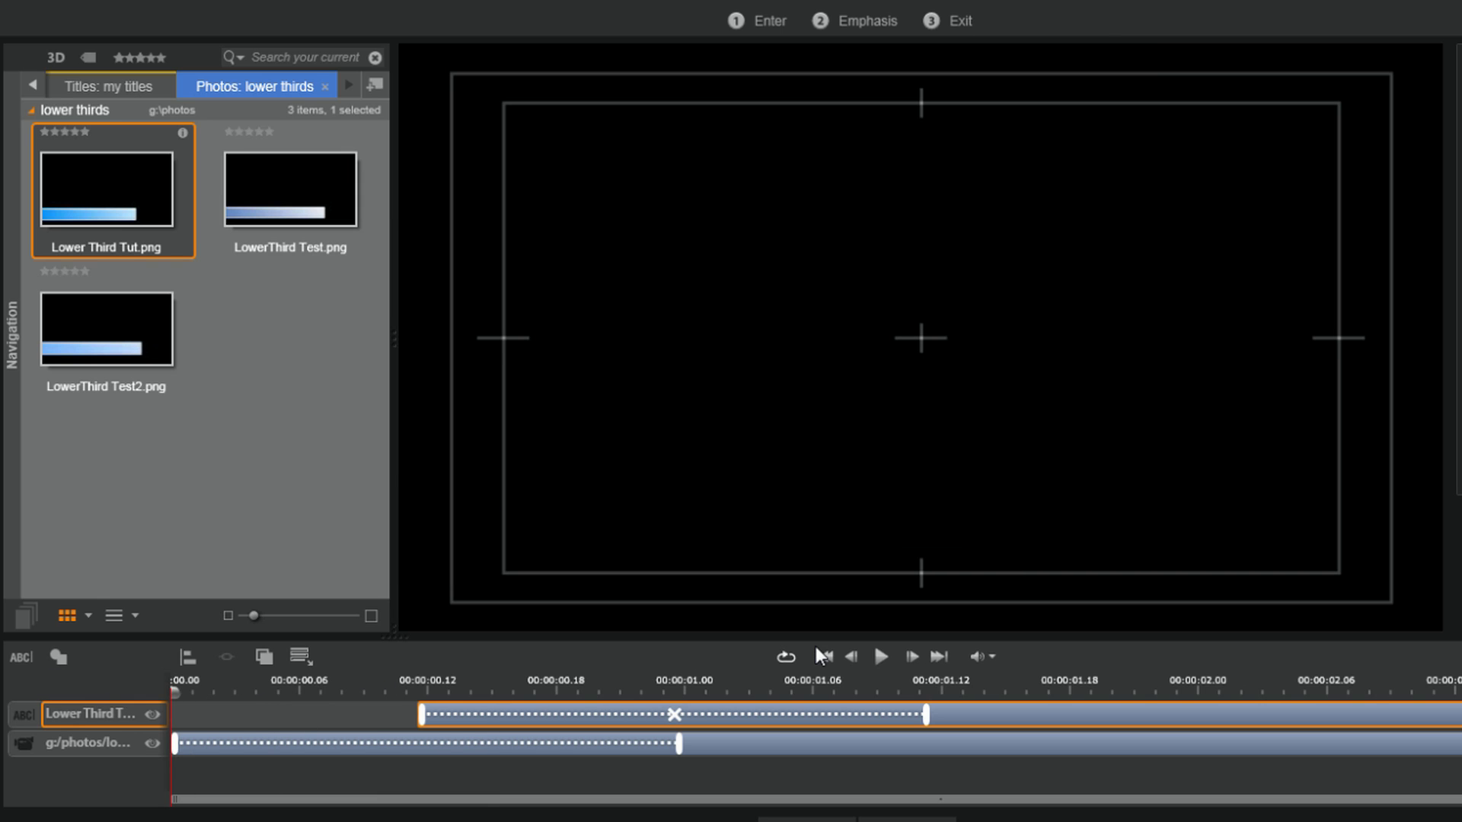
Play the title's entrance animation, then scrub through it to just before 00:00:02.00.
{"action": "left_click", "coordinate": [880, 658]}
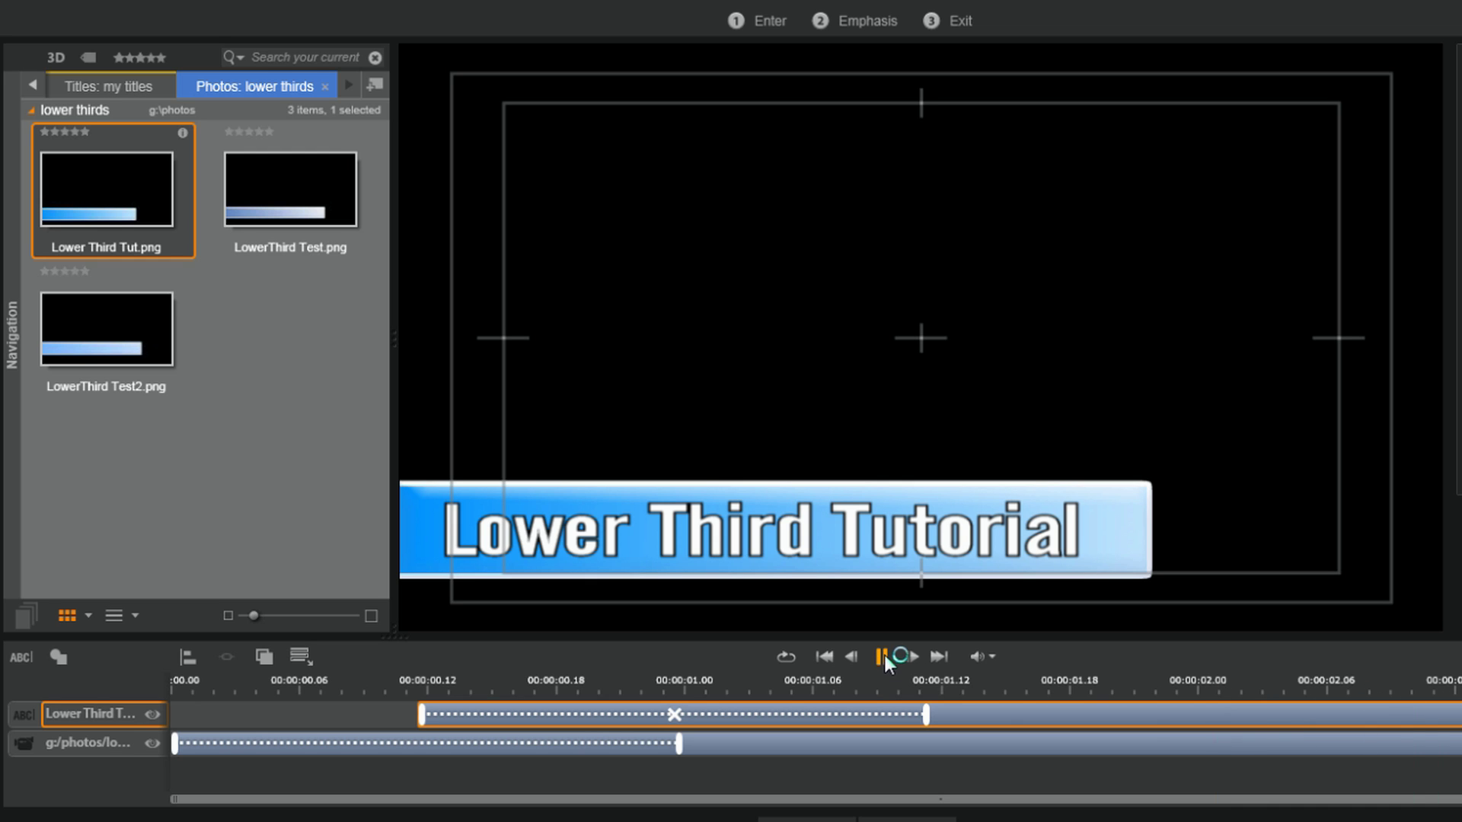
{"action": "left_click", "coordinate": [884, 655]}
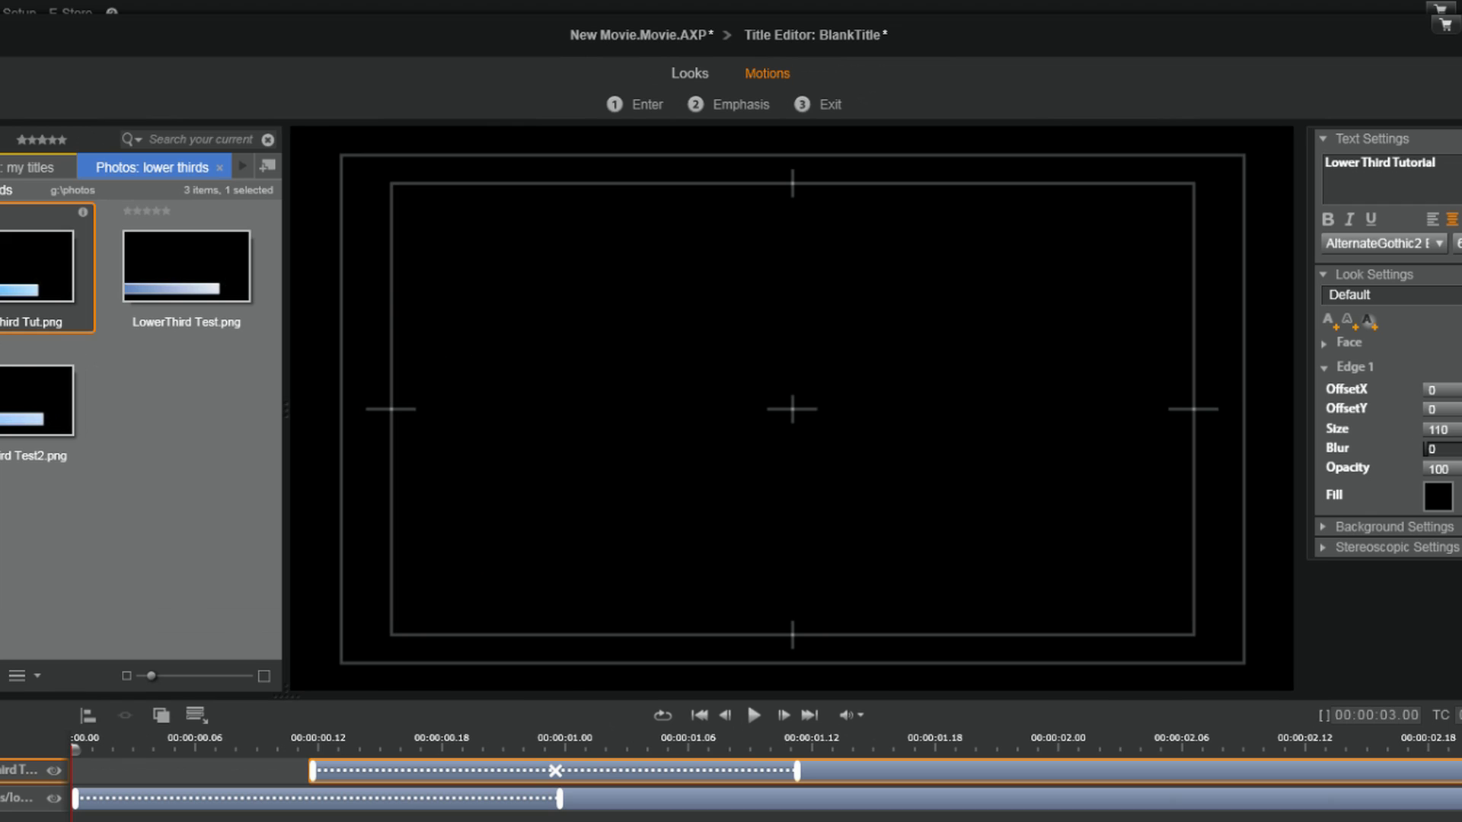
{"action": "left_click_drag", "start_coordinate": [76, 751], "coordinate": [396, 759]}
{"action": "left_click_drag", "start_coordinate": [477, 773], "coordinate": [1030, 775]}
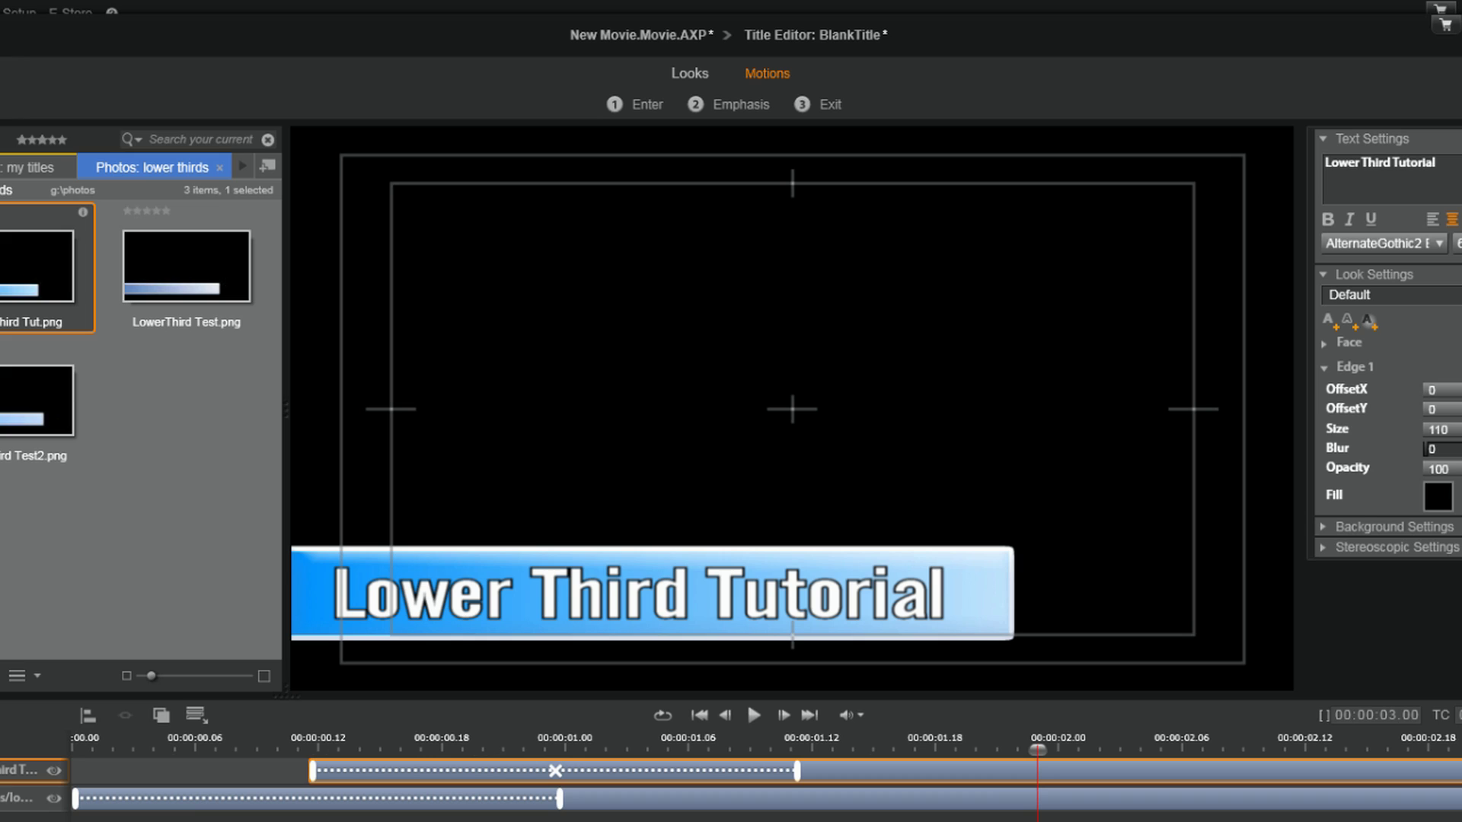
Apply the exit motion "04 - Page Fade" to the title text layer.
{"action": "mouse_move", "coordinate": [834, 485]}
{"action": "left_mouse_down"}
{"action": "mouse_move", "coordinate": [813, 277]}
{"action": "mouse_move", "coordinate": [821, 158]}
{"action": "left_mouse_up"}
{"action": "mouse_move", "coordinate": [733, 265]}
{"action": "left_mouse_down"}
{"action": "mouse_move", "coordinate": [860, 152]}
{"action": "mouse_move", "coordinate": [935, 247]}
{"action": "left_mouse_up"}
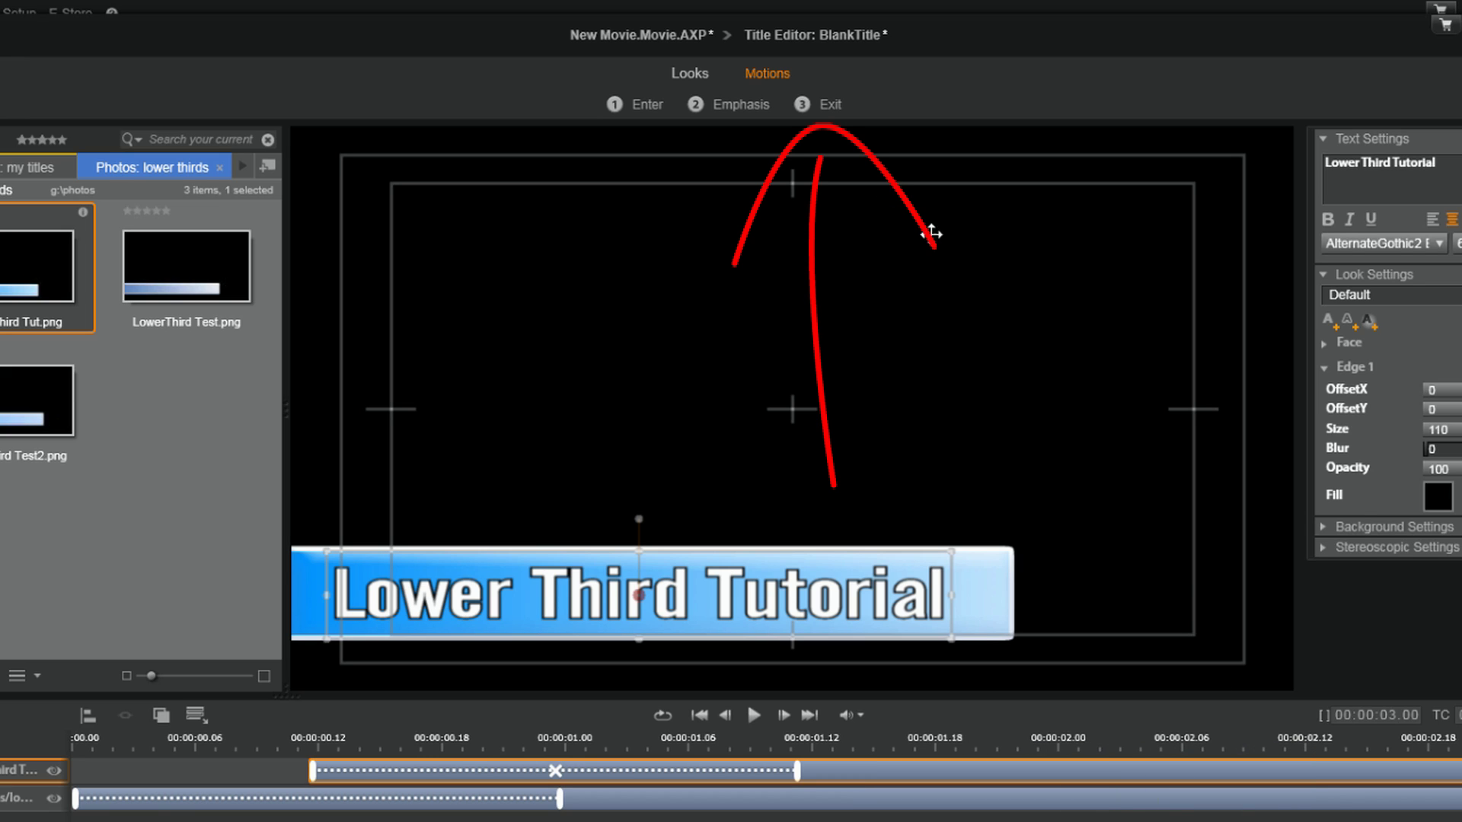
{"action": "left_click", "coordinate": [830, 105]}
{"action": "left_click", "coordinate": [18, 177]}
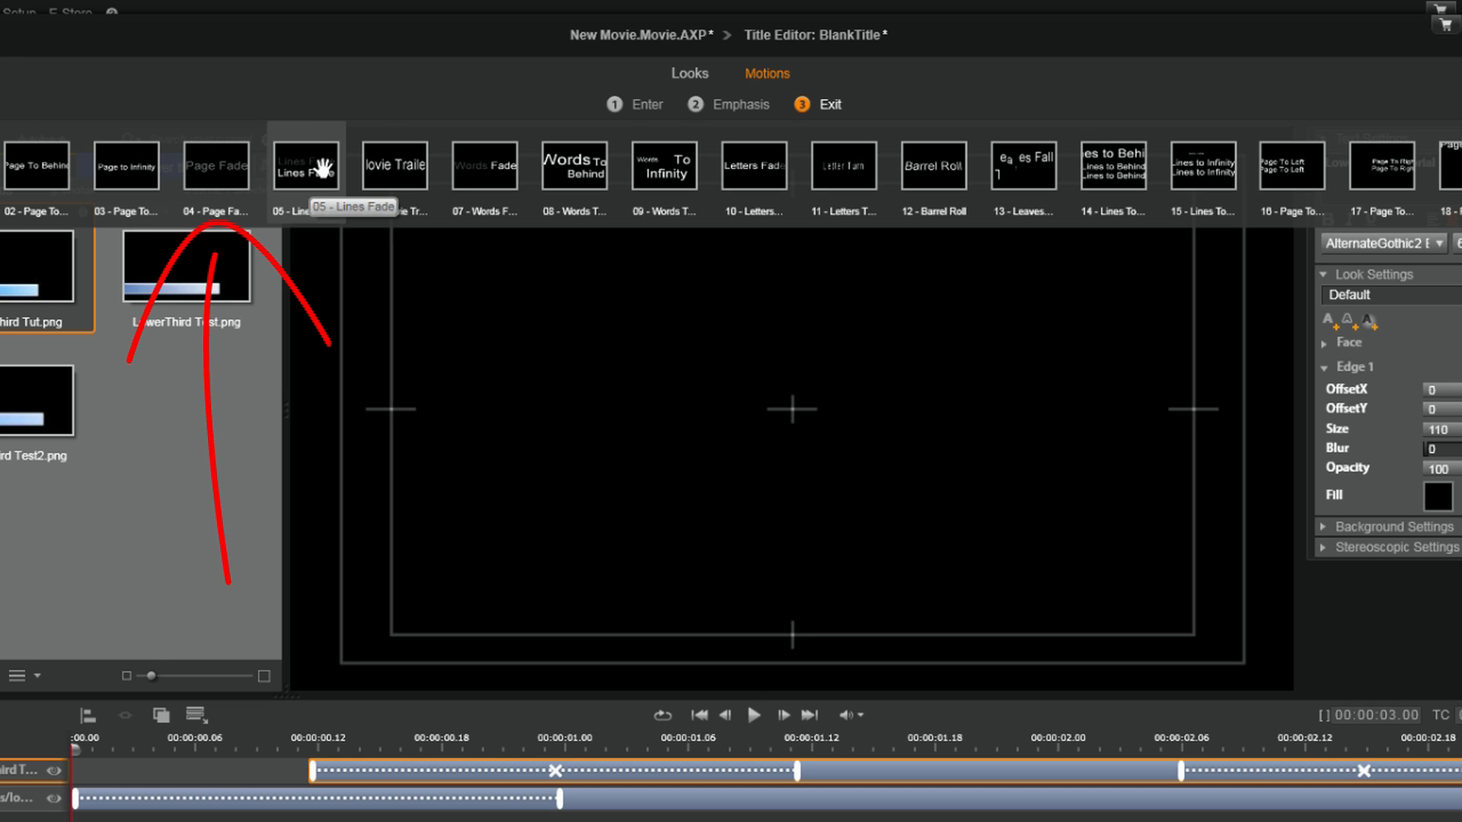
{"action": "left_click", "coordinate": [202, 174]}
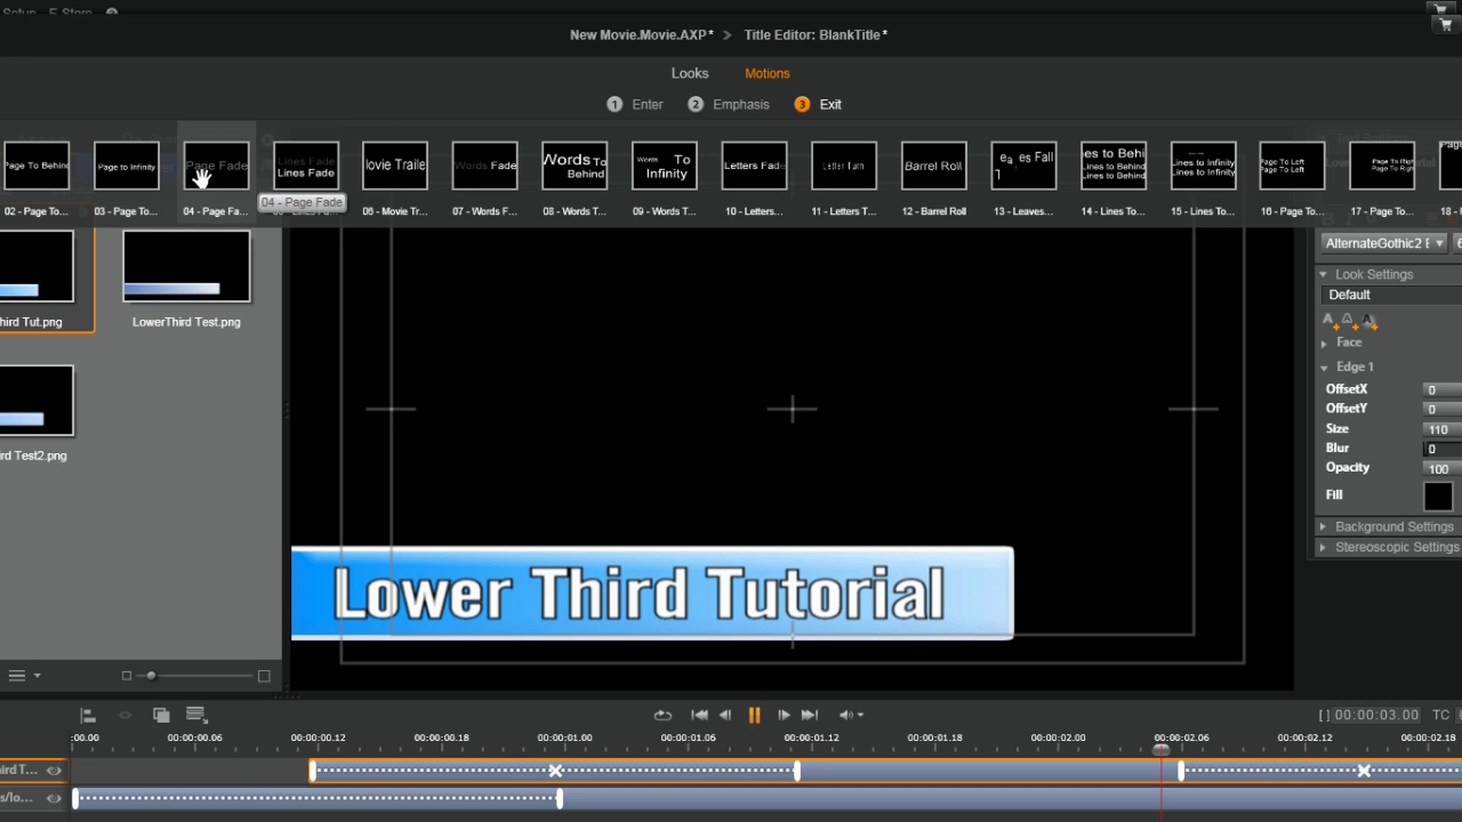
{"action": "left_click", "coordinate": [206, 172]}
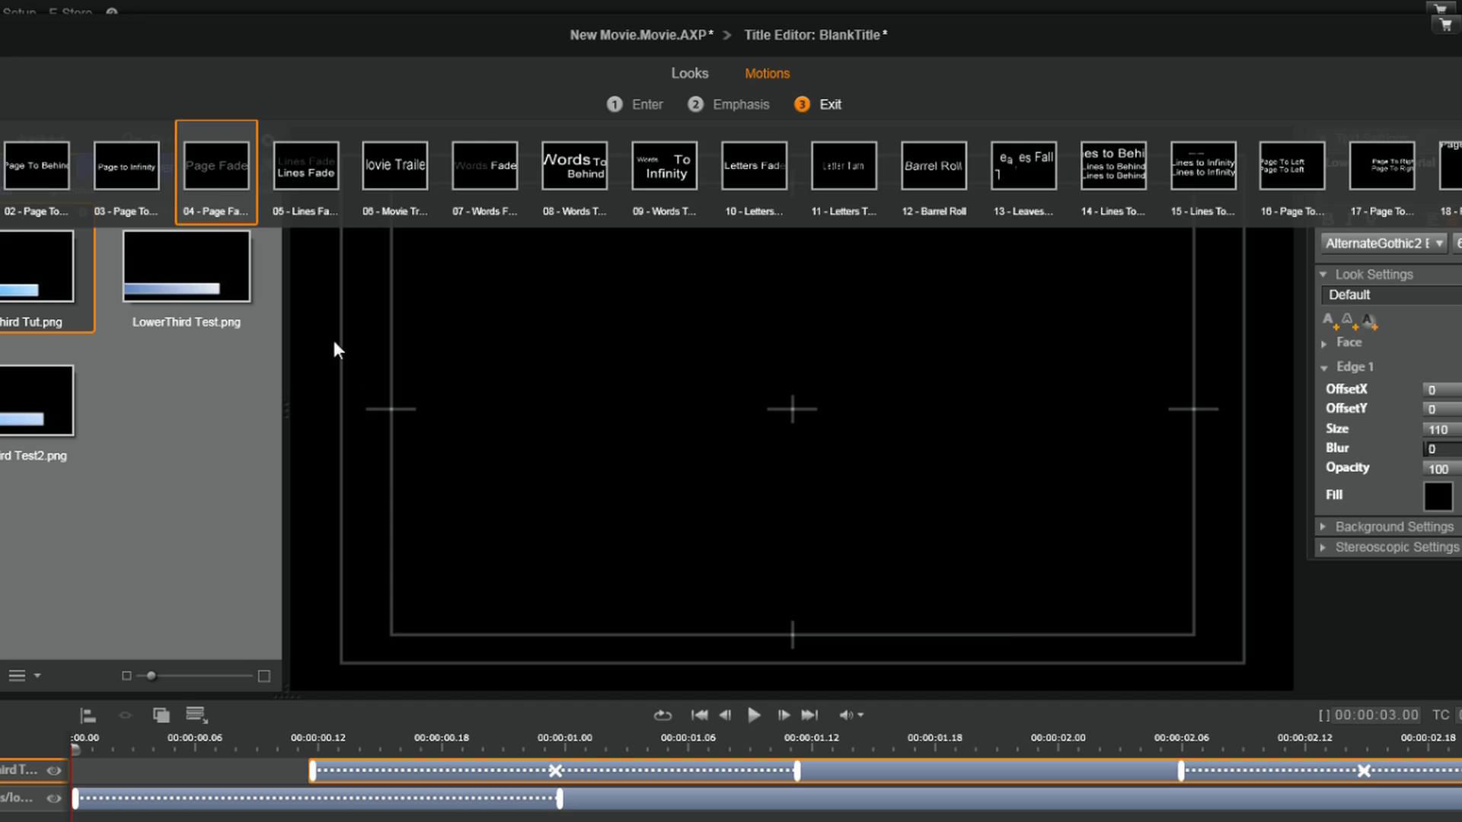
Give the lower third image layer the same "04 - Page Fade" exit motion as the text.
{"action": "left_click", "coordinate": [2, 801]}
{"action": "left_click", "coordinate": [832, 103]}
{"action": "left_click", "coordinate": [217, 174]}
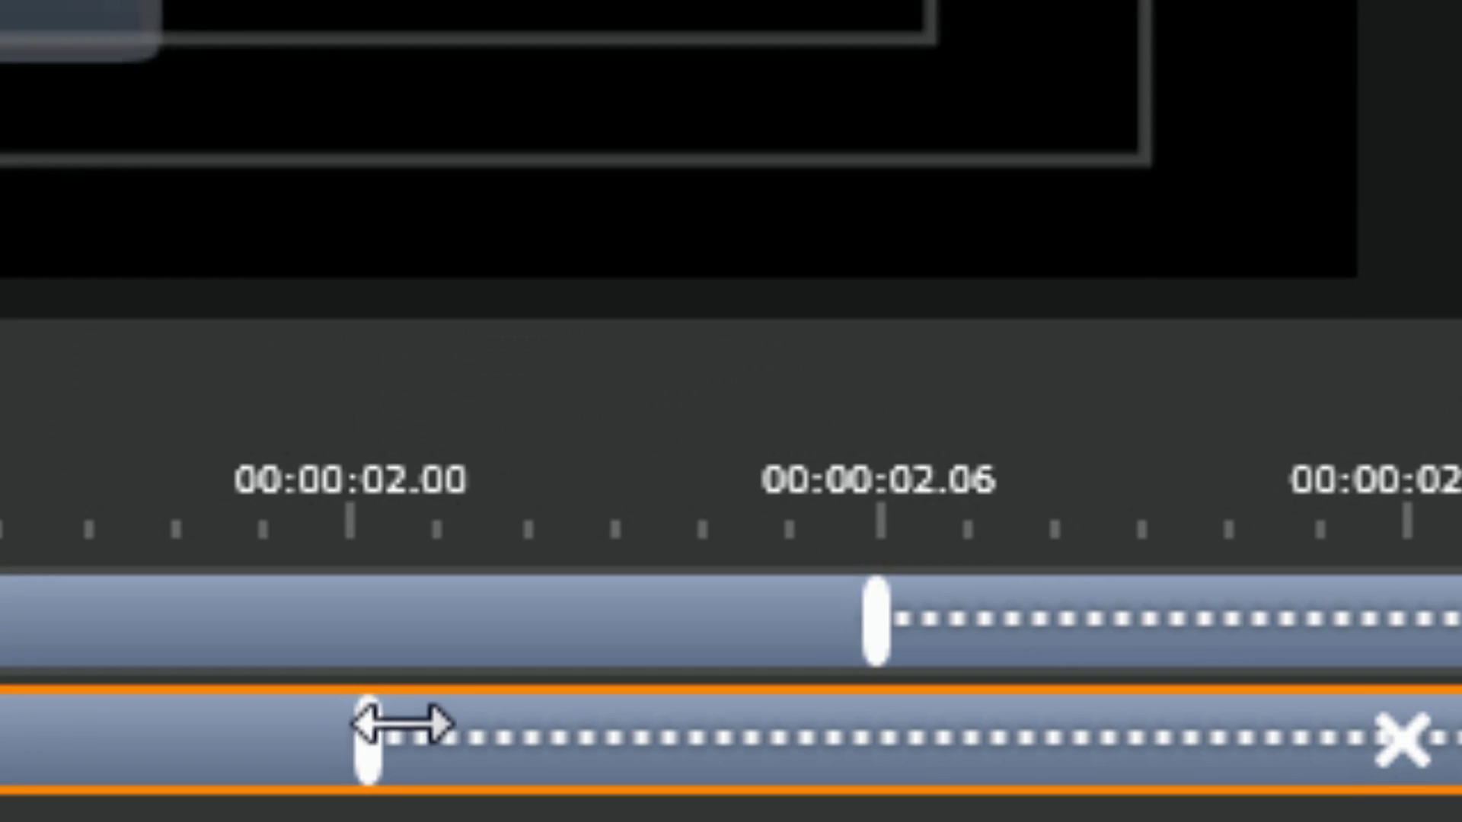
Move the start of the image layer's exit motion to 00:00:02.06, in line with the text layer's fade.
{"action": "left_click_drag", "start_coordinate": [1069, 796], "coordinate": [1075, 795]}
{"action": "left_click_drag", "start_coordinate": [420, 725], "coordinate": [385, 734]}
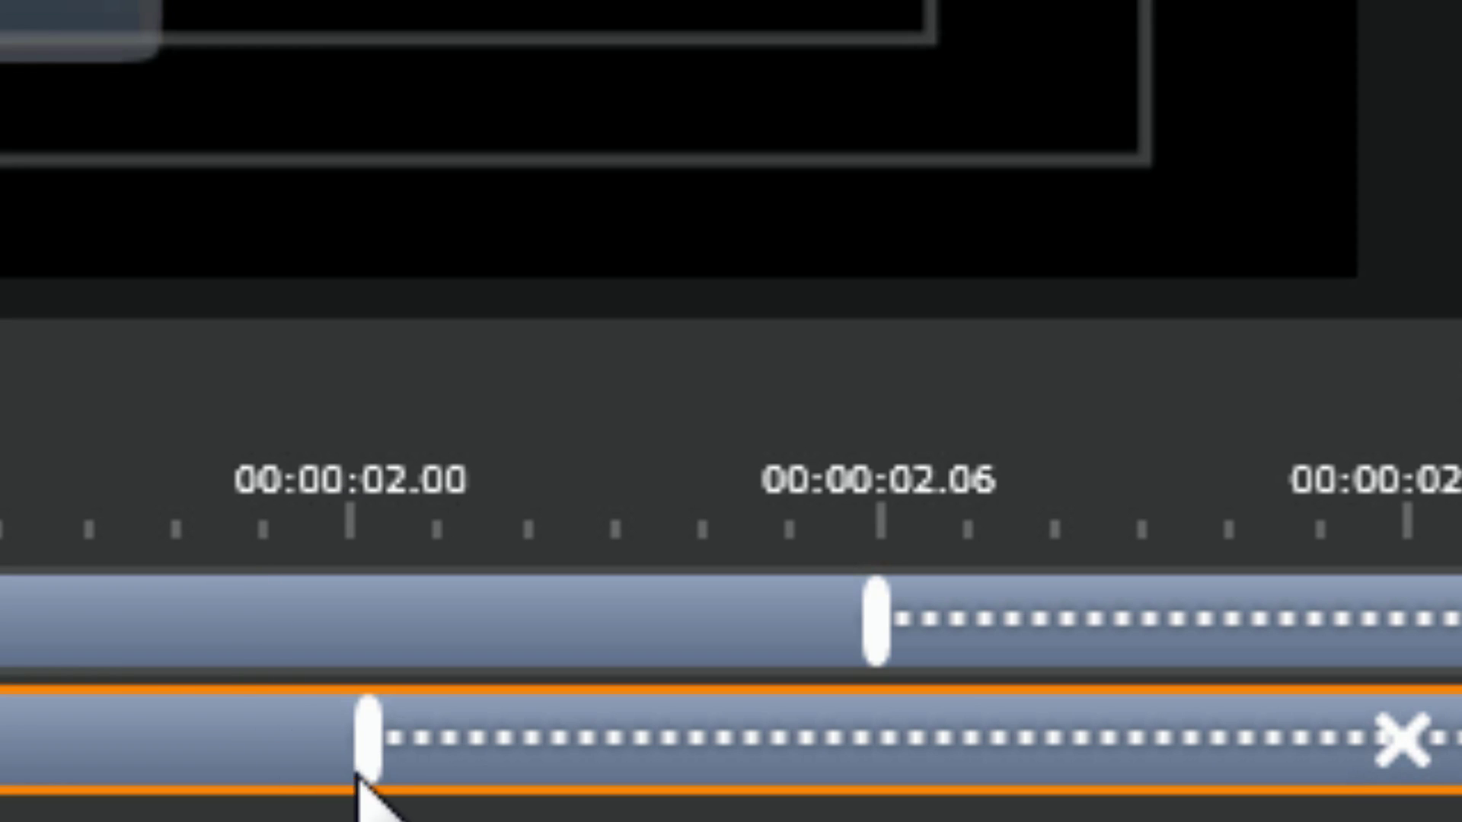
{"action": "left_click_drag", "start_coordinate": [367, 737], "coordinate": [874, 784]}
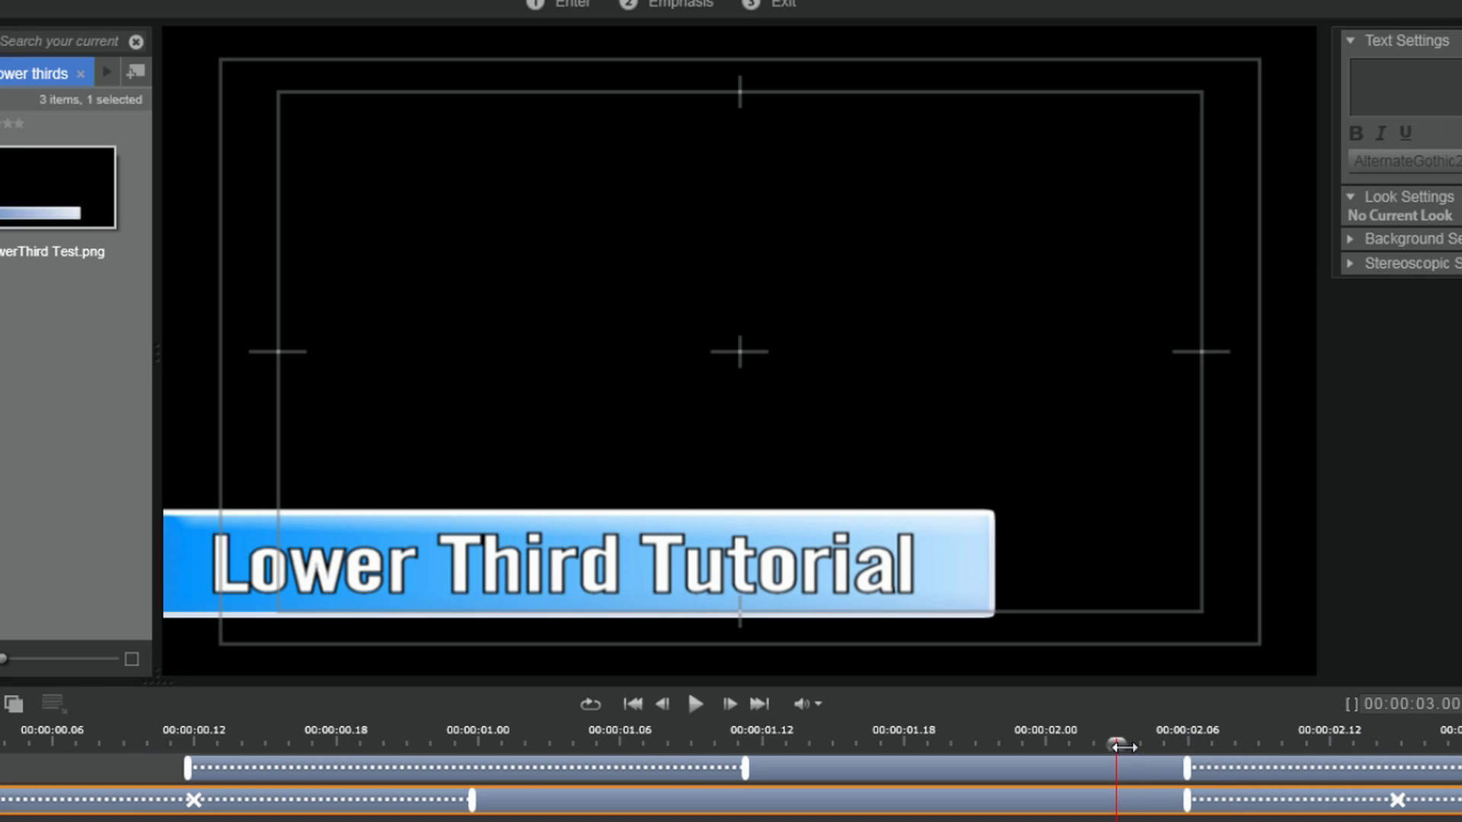
Preview the complete title animation in the title editor, then play the title clip from the start of the movie timeline.
{"action": "left_click_drag", "start_coordinate": [1124, 747], "coordinate": [15, 747]}
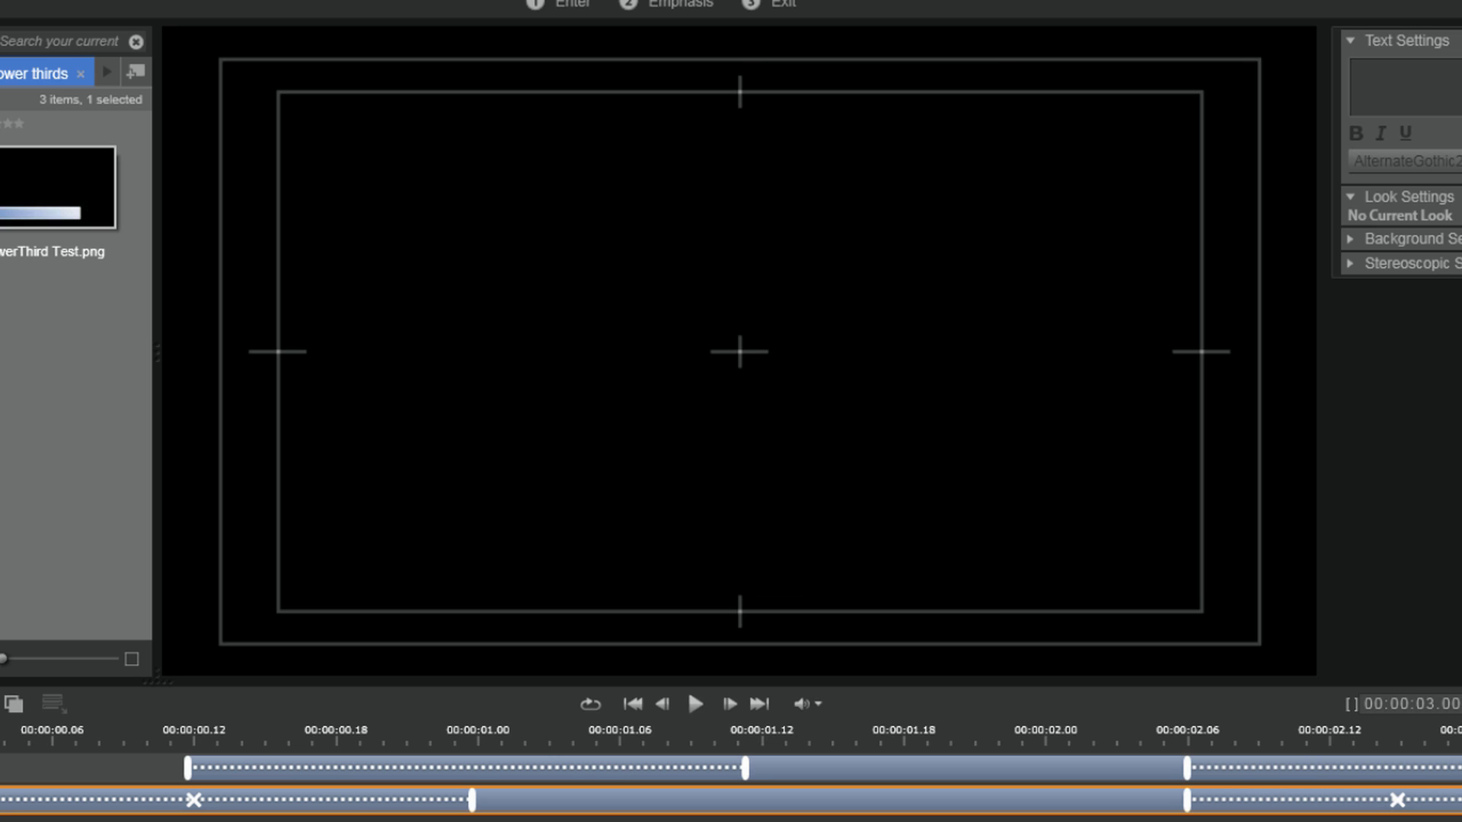
{"action": "left_click", "coordinate": [696, 704]}
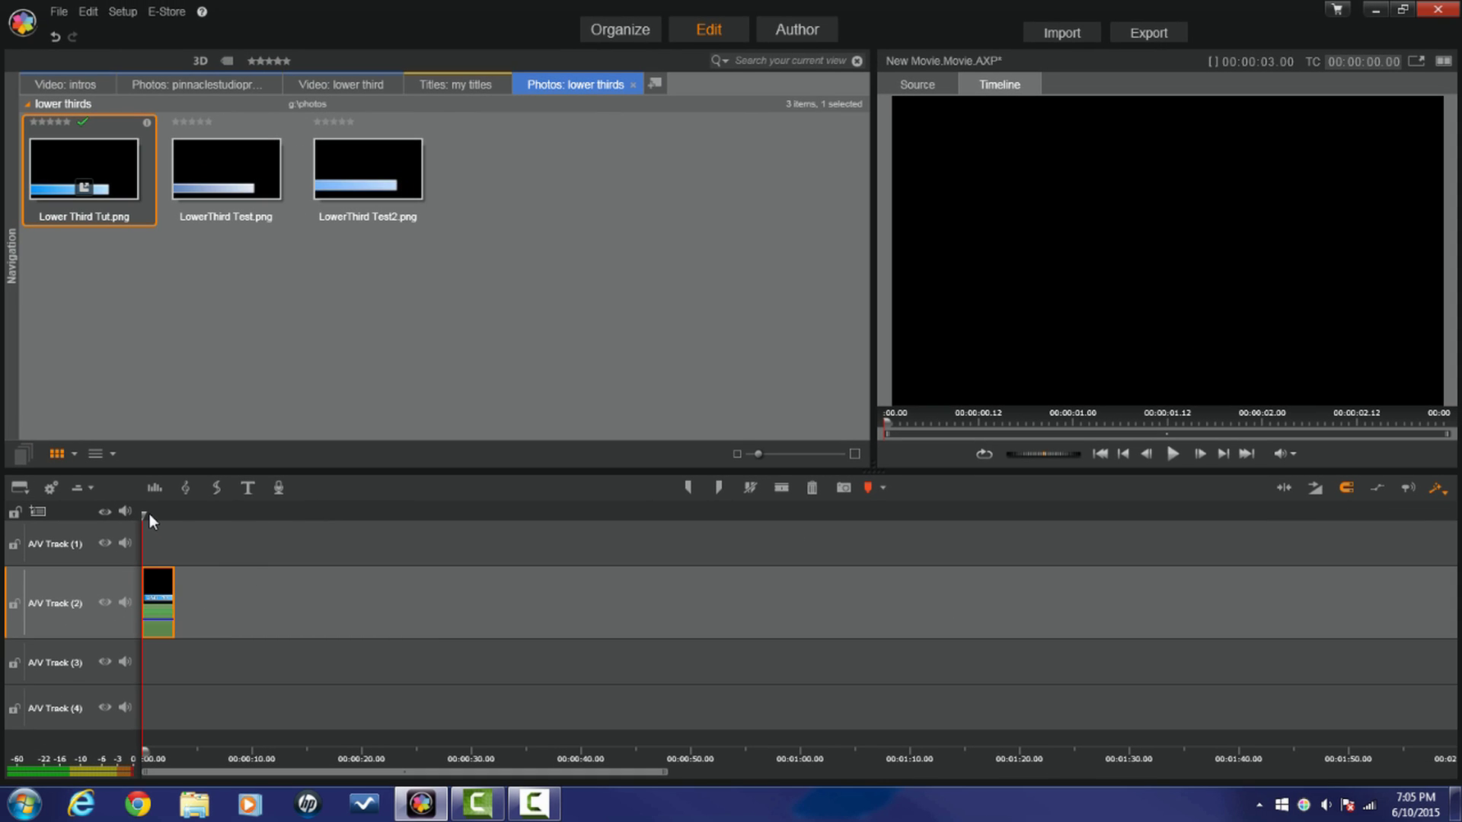
{"action": "left_click_drag", "start_coordinate": [149, 515], "coordinate": [143, 520]}
{"action": "left_click", "coordinate": [1174, 455]}
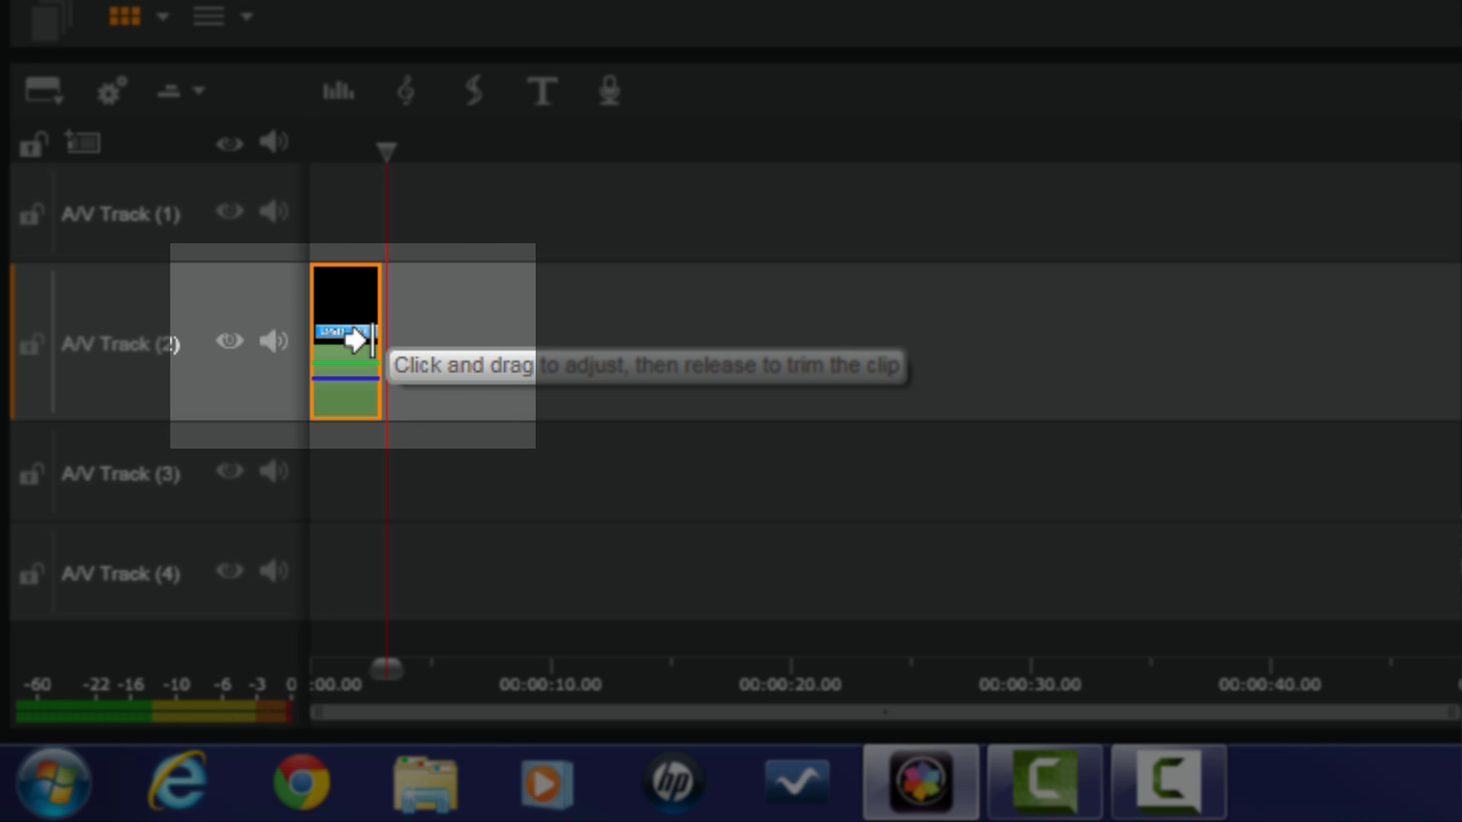
Lengthen the title clip on A/V Track (2) to 00:00:11.22 and play it from the start to check the animation's timing.
{"action": "left_click_drag", "start_coordinate": [372, 341], "coordinate": [577, 312]}
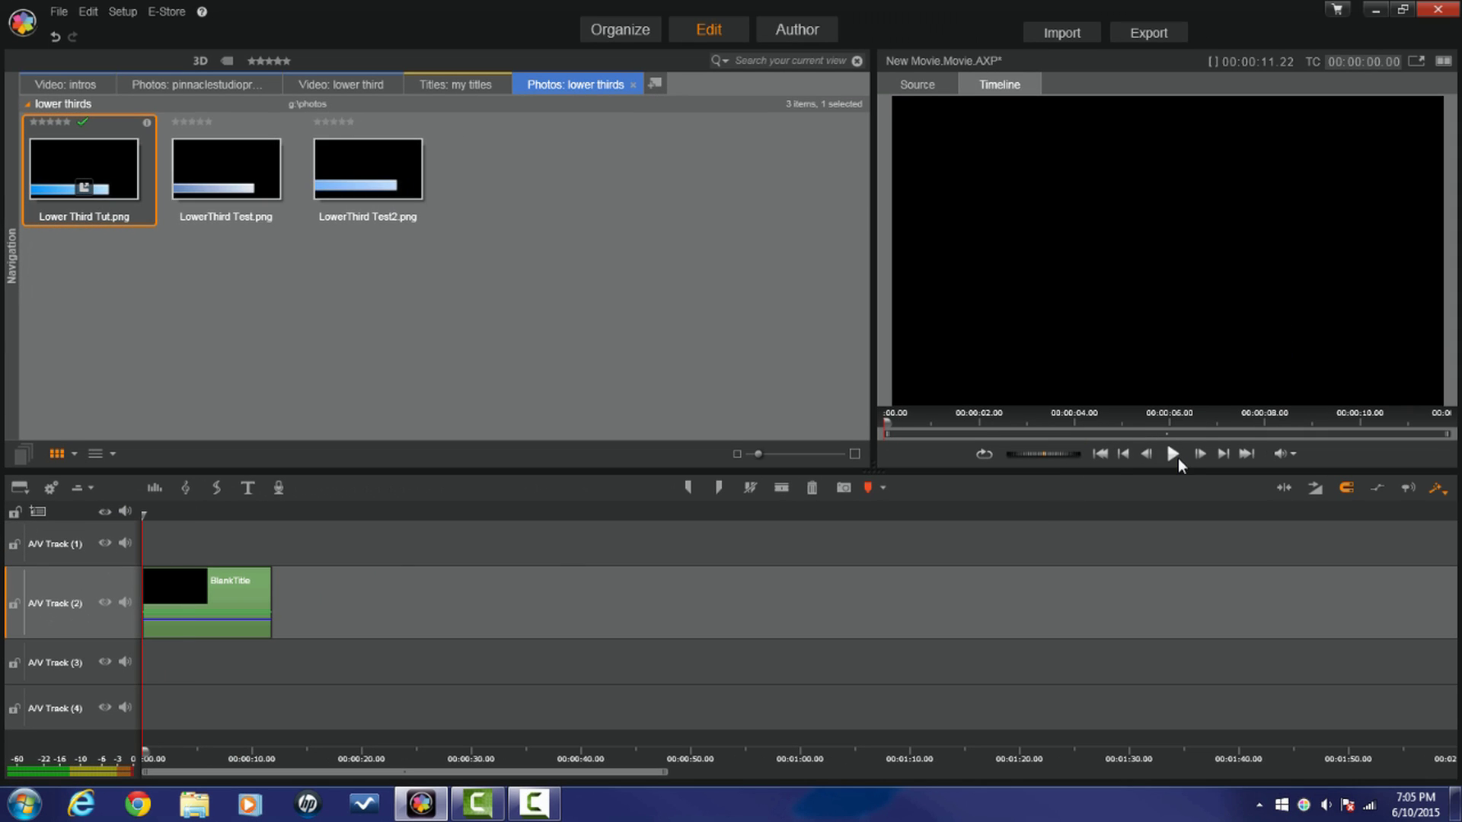
{"action": "left_click", "coordinate": [1173, 454]}
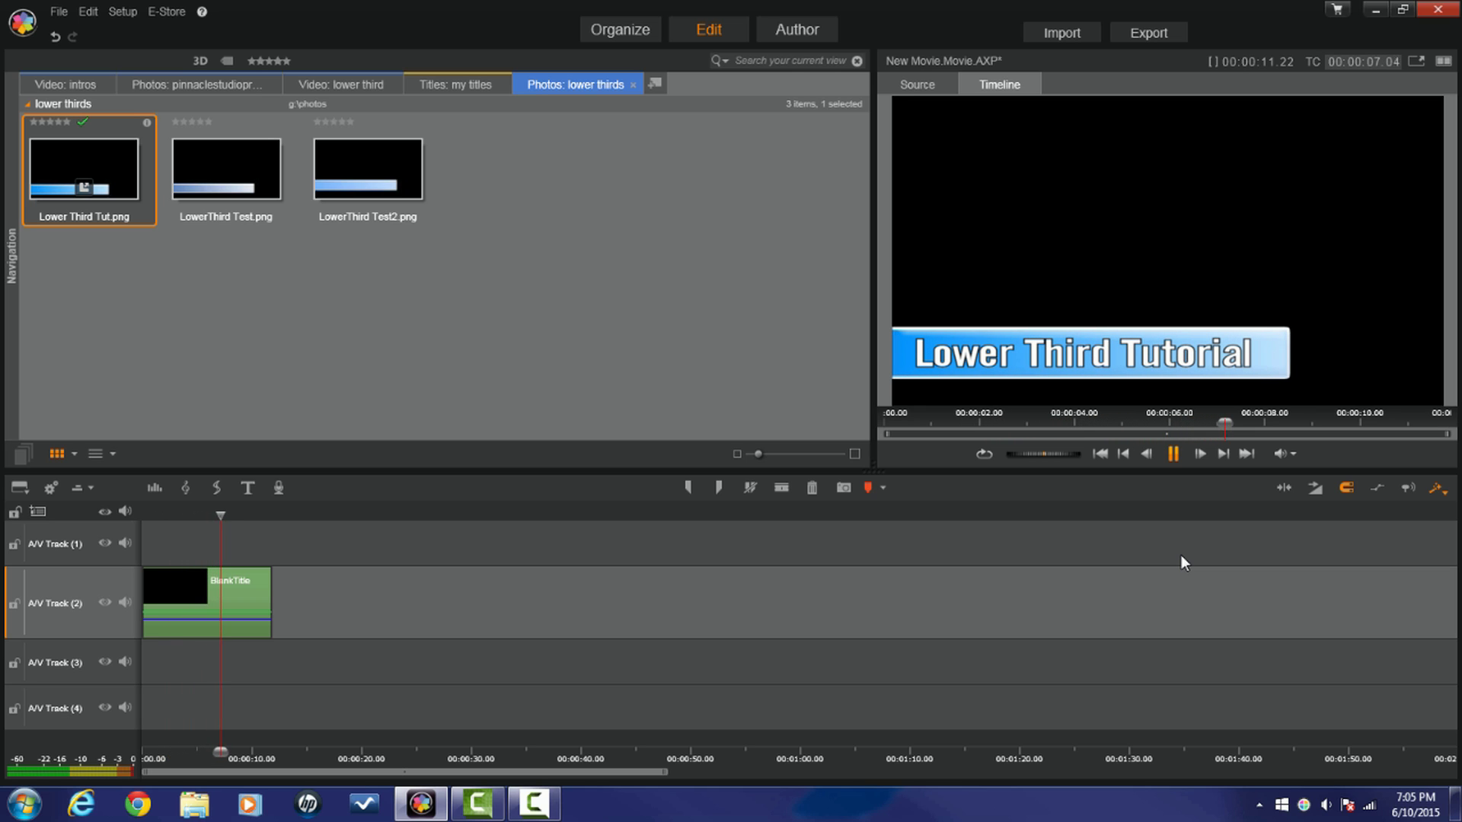
{"action": "left_click", "coordinate": [1172, 454]}
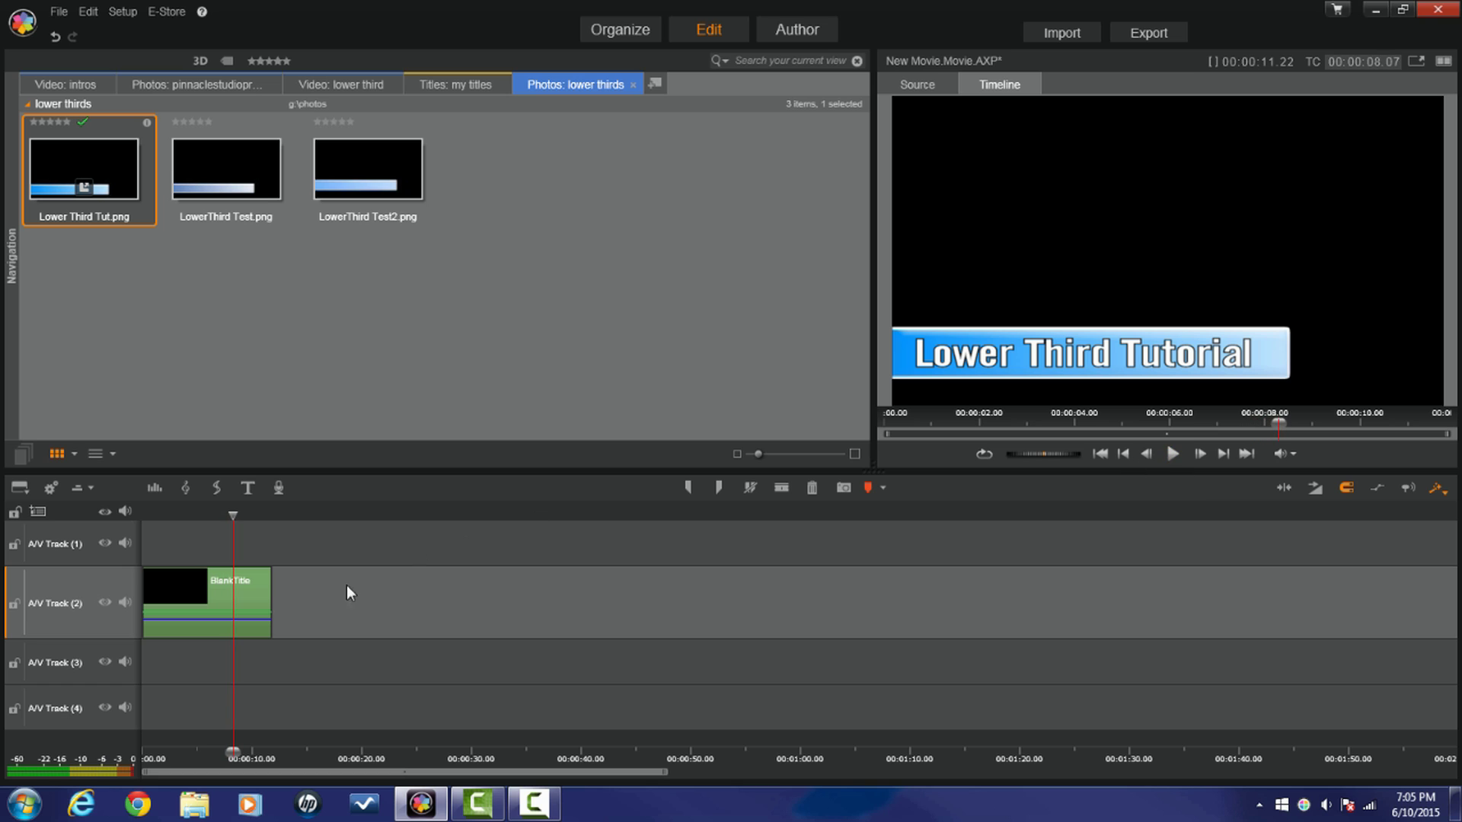
Trim the end of the title clip on A/V Track (2) to a duration of 00:00:09.02 and play it from the start.
{"action": "left_click", "coordinate": [281, 599]}
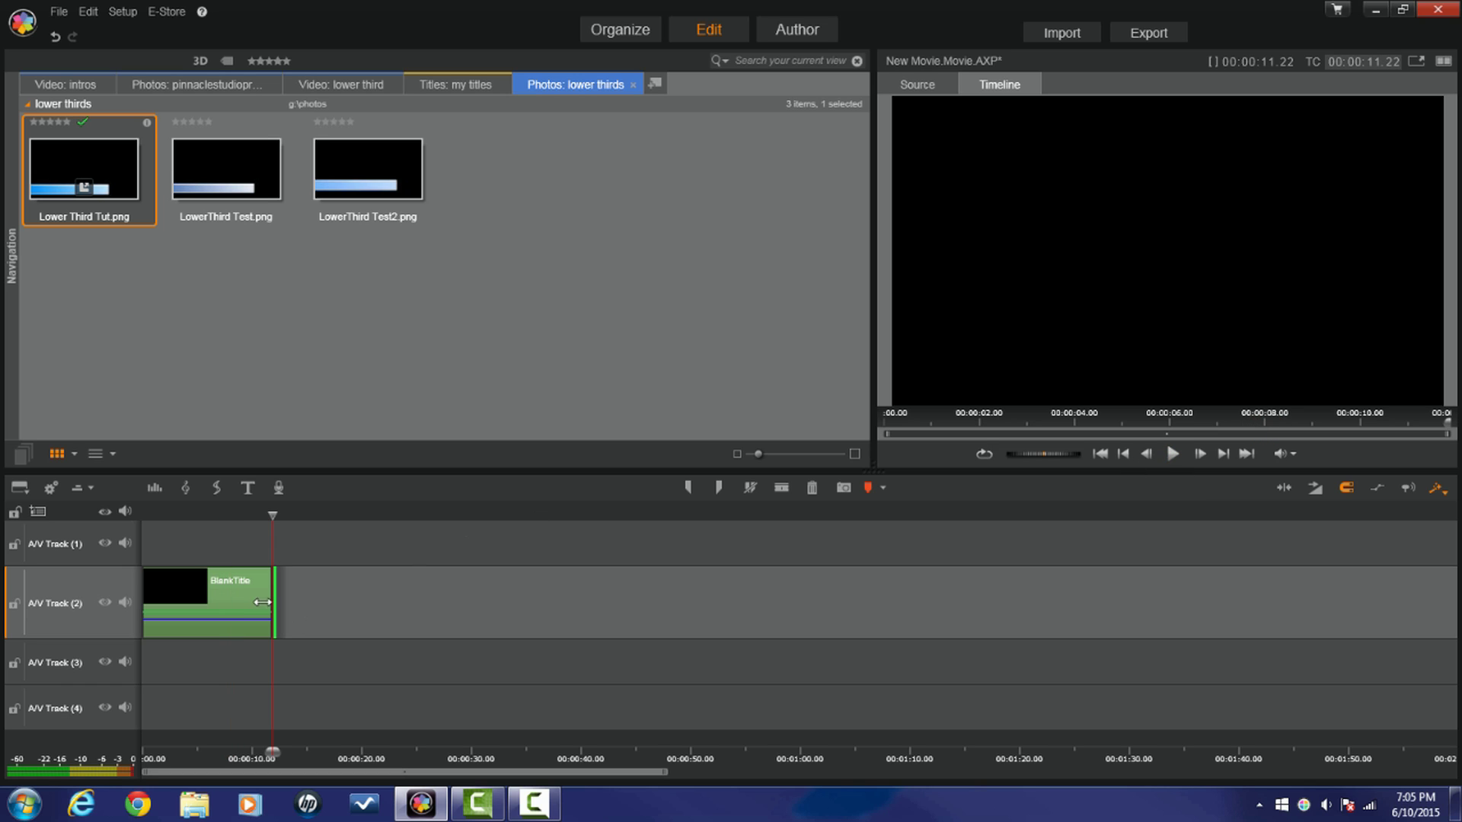
{"action": "left_click_drag", "start_coordinate": [244, 591], "coordinate": [240, 592]}
{"action": "left_click_drag", "start_coordinate": [241, 515], "coordinate": [97, 518]}
{"action": "left_click", "coordinate": [1172, 454]}
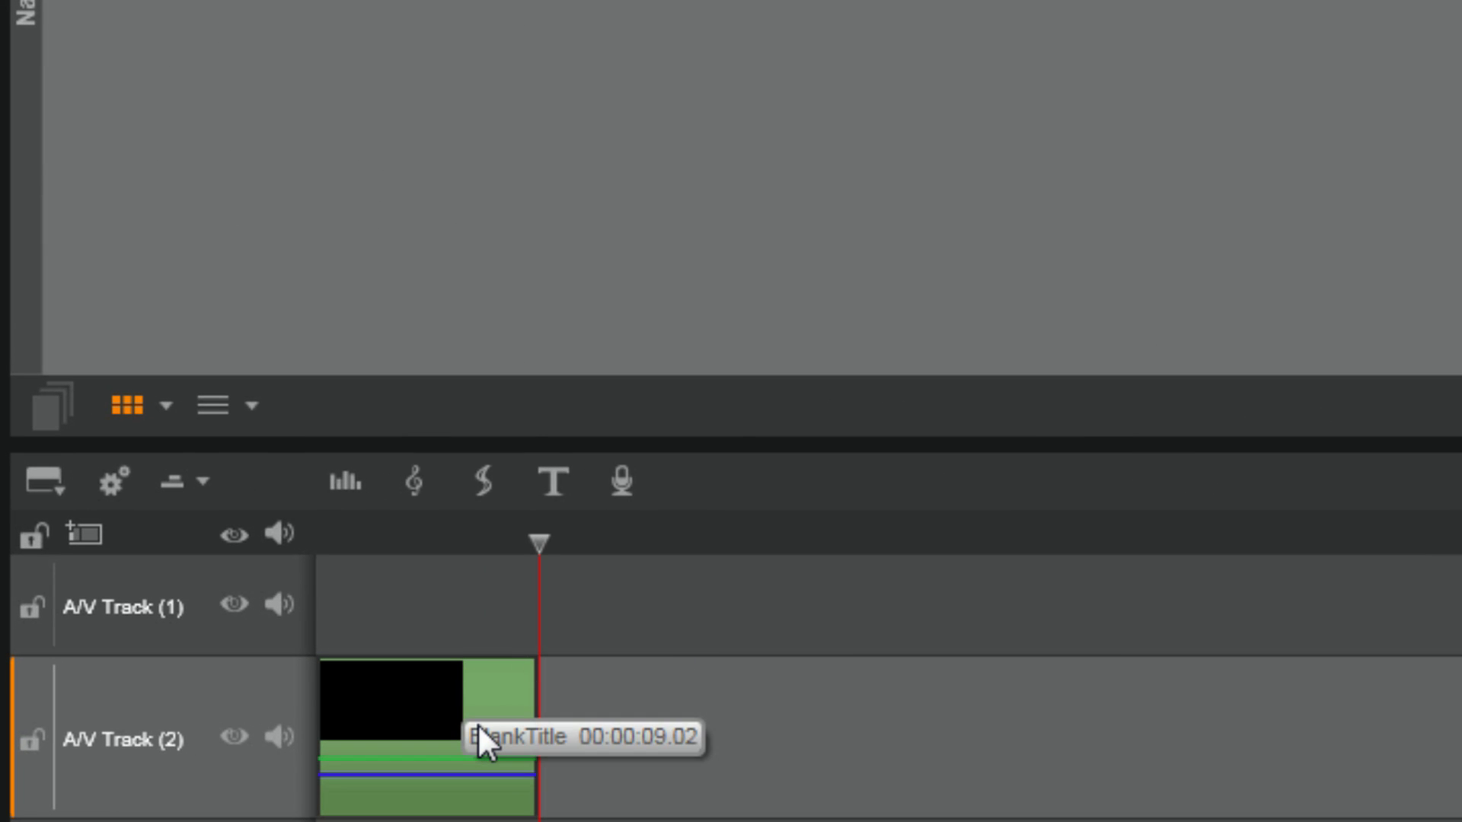
Reopen the timeline's title clip in the title editor and check its animation at several points.
{"action": "right_click", "coordinate": [469, 711]}
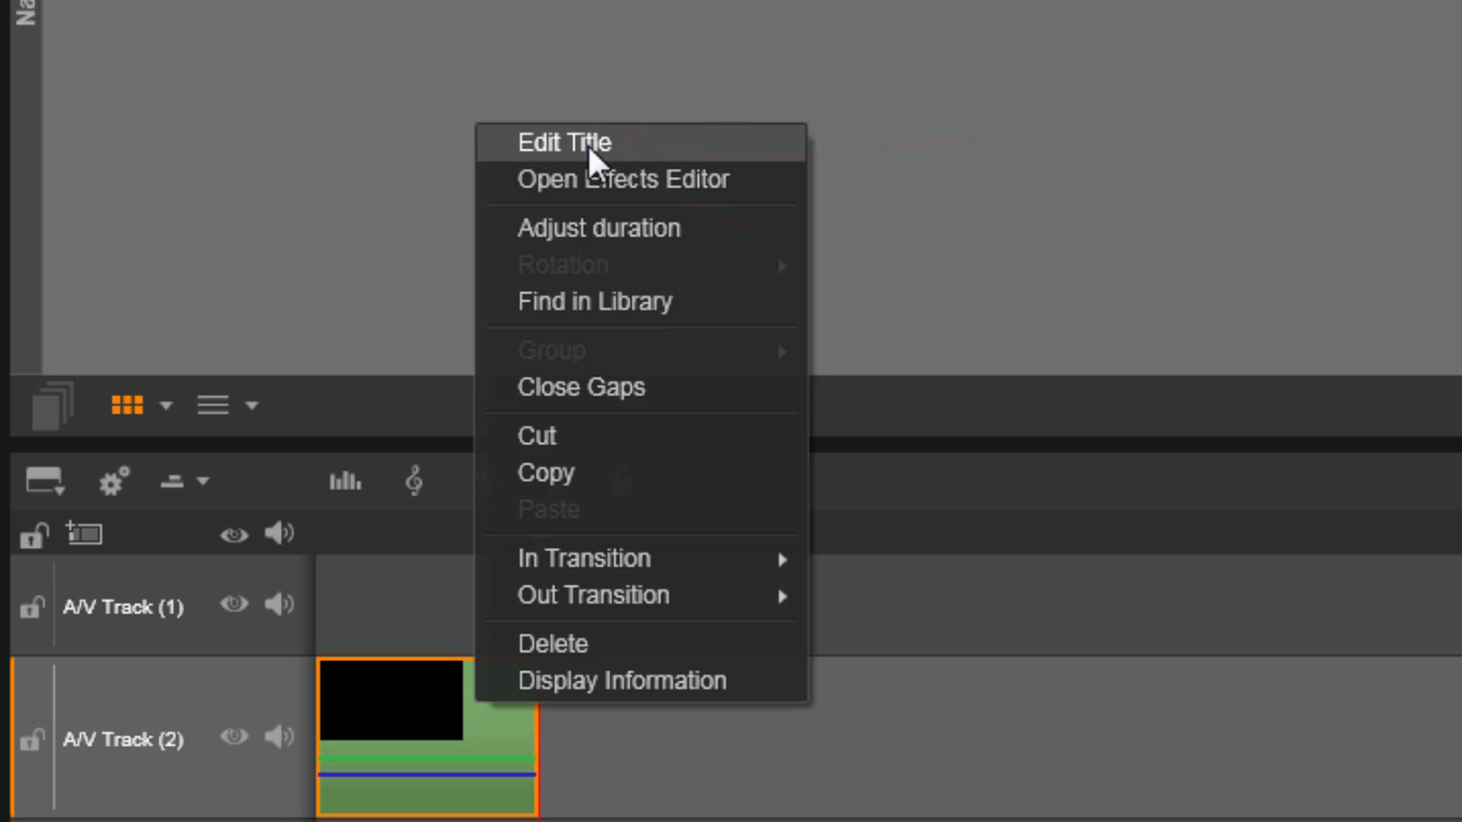
{"action": "left_click", "coordinate": [579, 143]}
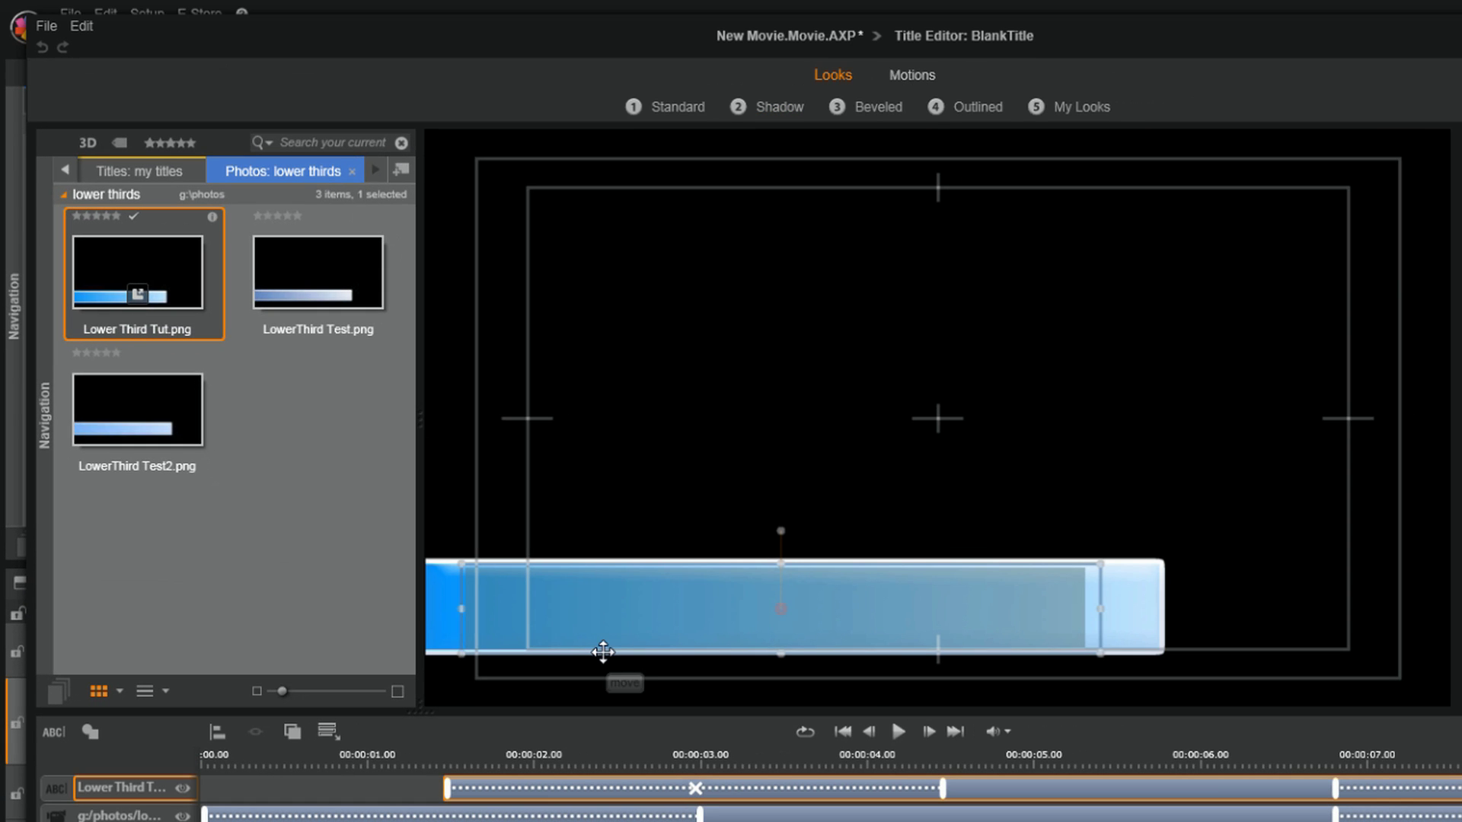
{"action": "key", "text": "Home"}
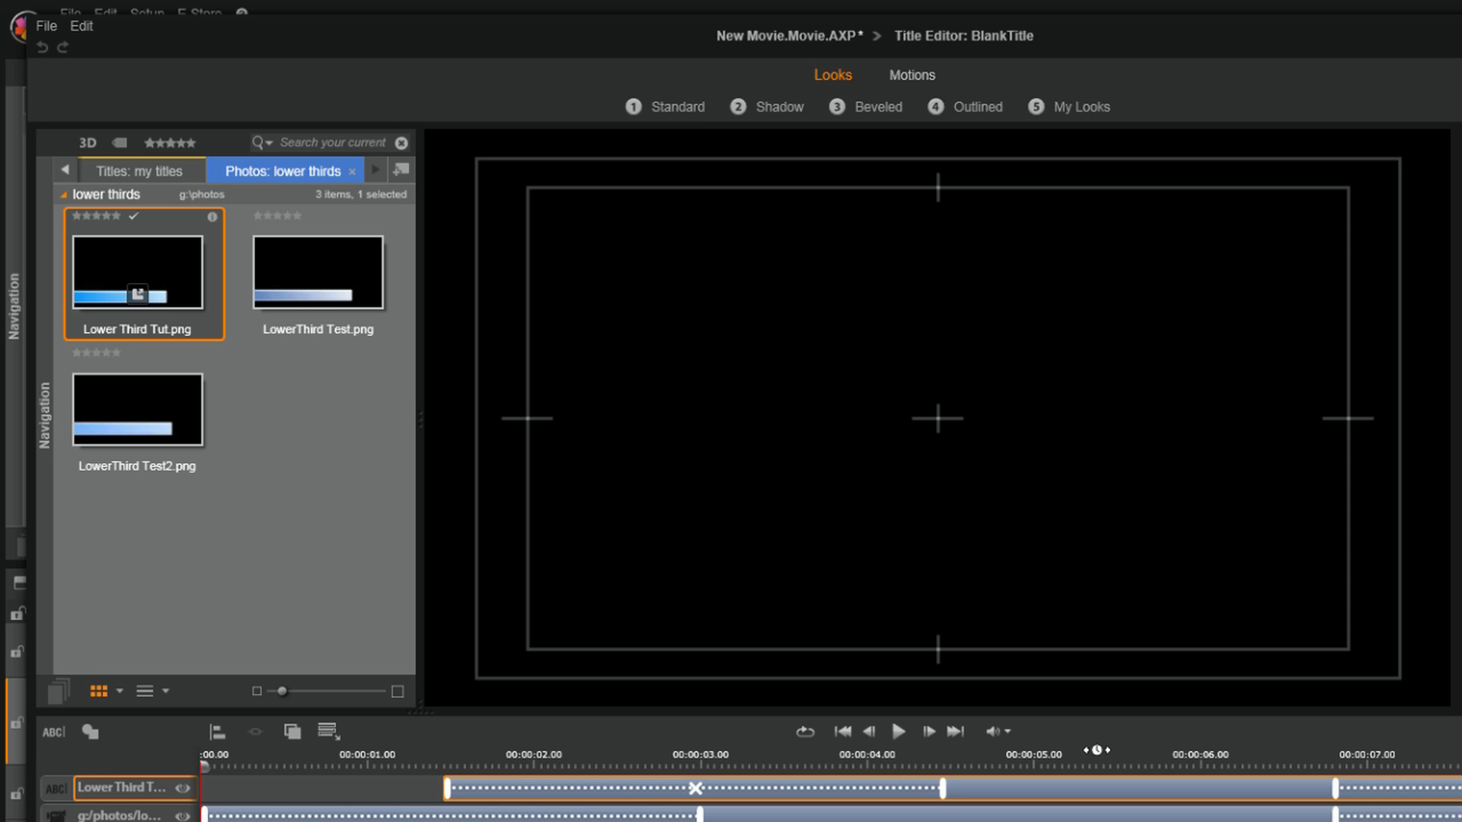
{"action": "left_click", "coordinate": [1097, 753]}
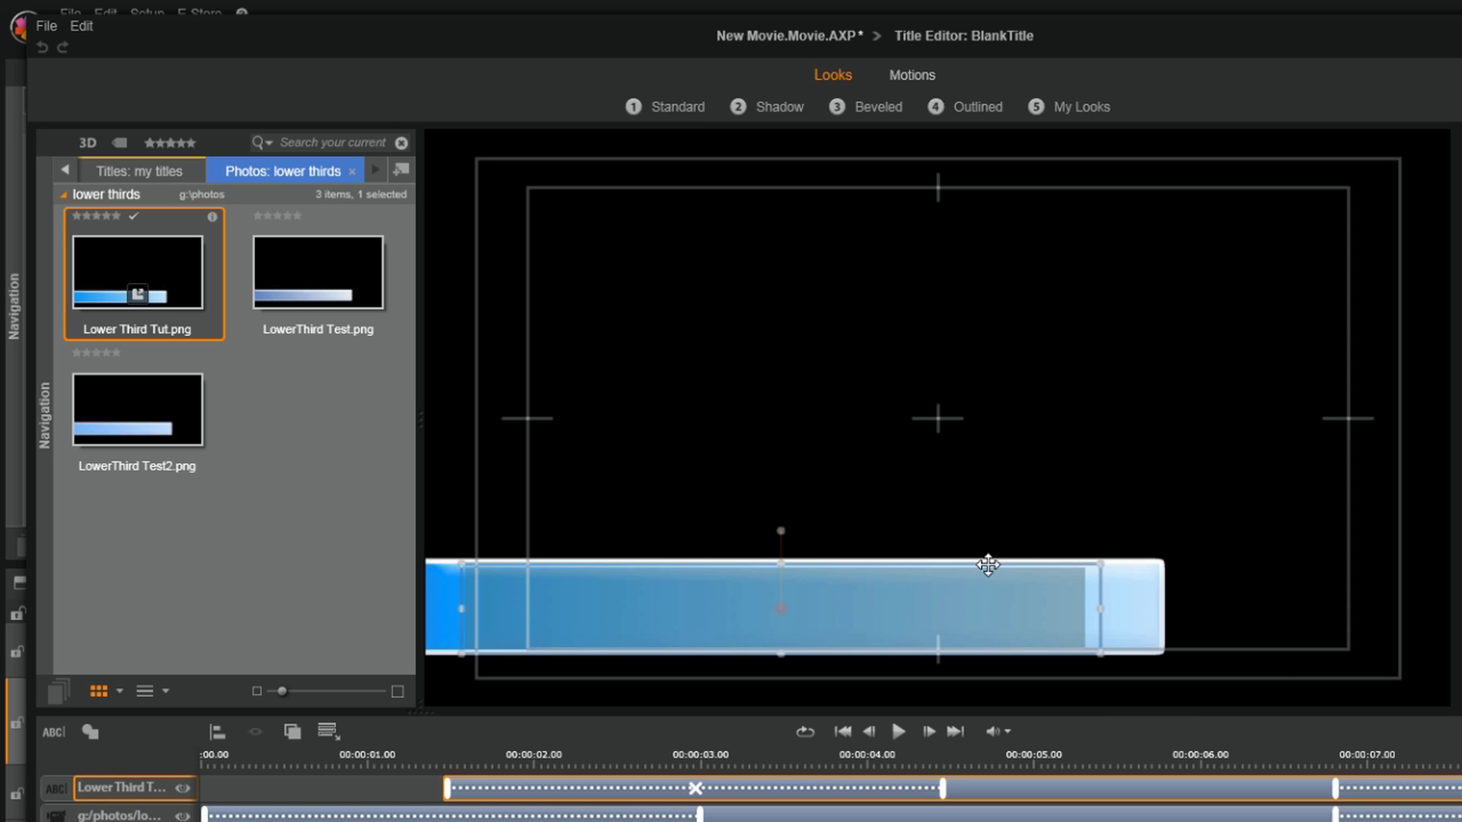
{"action": "left_click_drag", "start_coordinate": [820, 766], "coordinate": [575, 762]}
{"action": "key", "text": "space"}
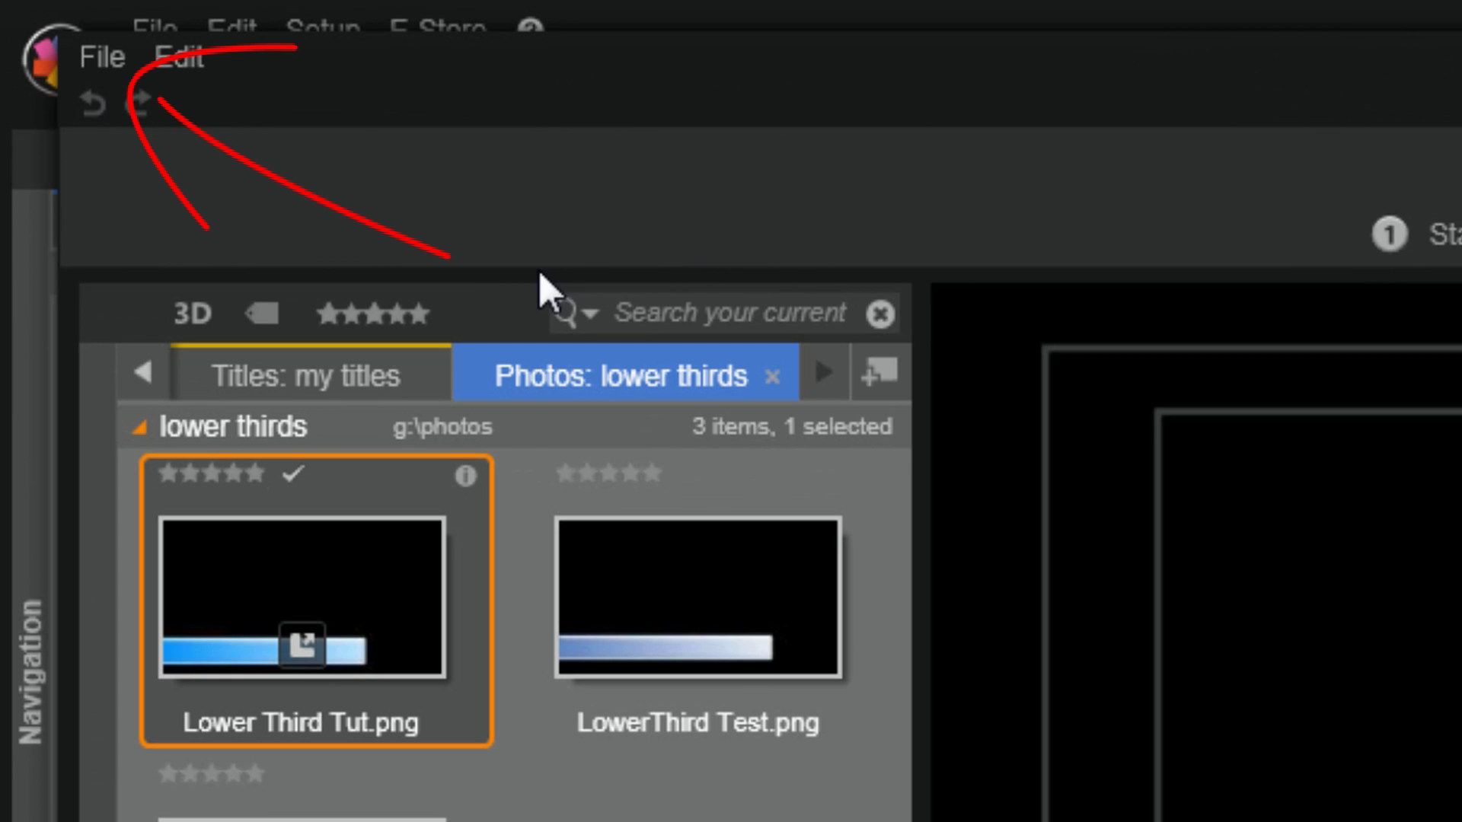
Save the title as "Lower Third Tut Title" in the My Titles folder and return to the movie timeline.
{"action": "left_click", "coordinate": [100, 61]}
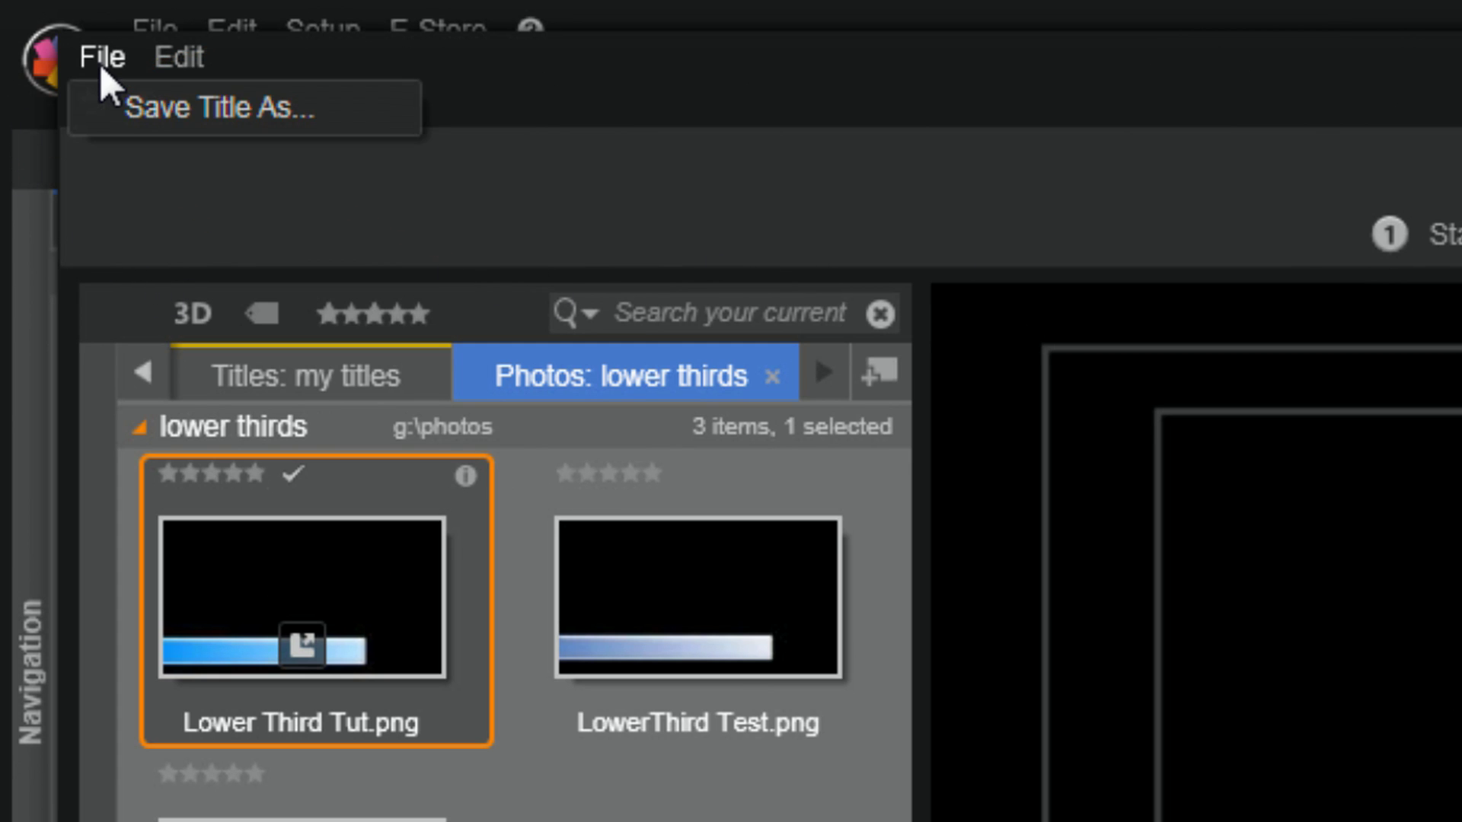
{"action": "left_click", "coordinate": [249, 99]}
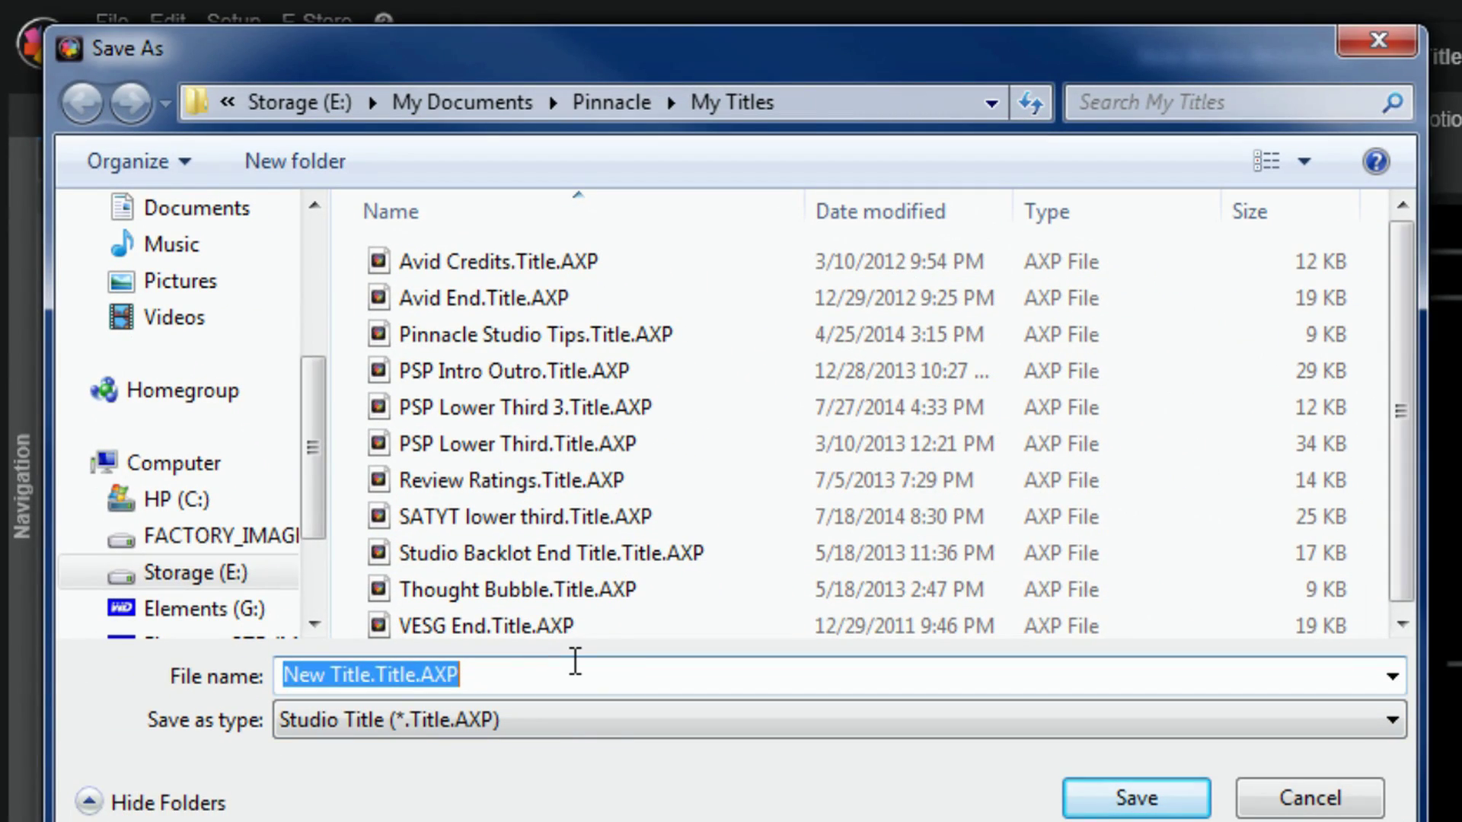
{"action": "type", "text": "Lower Thi"}
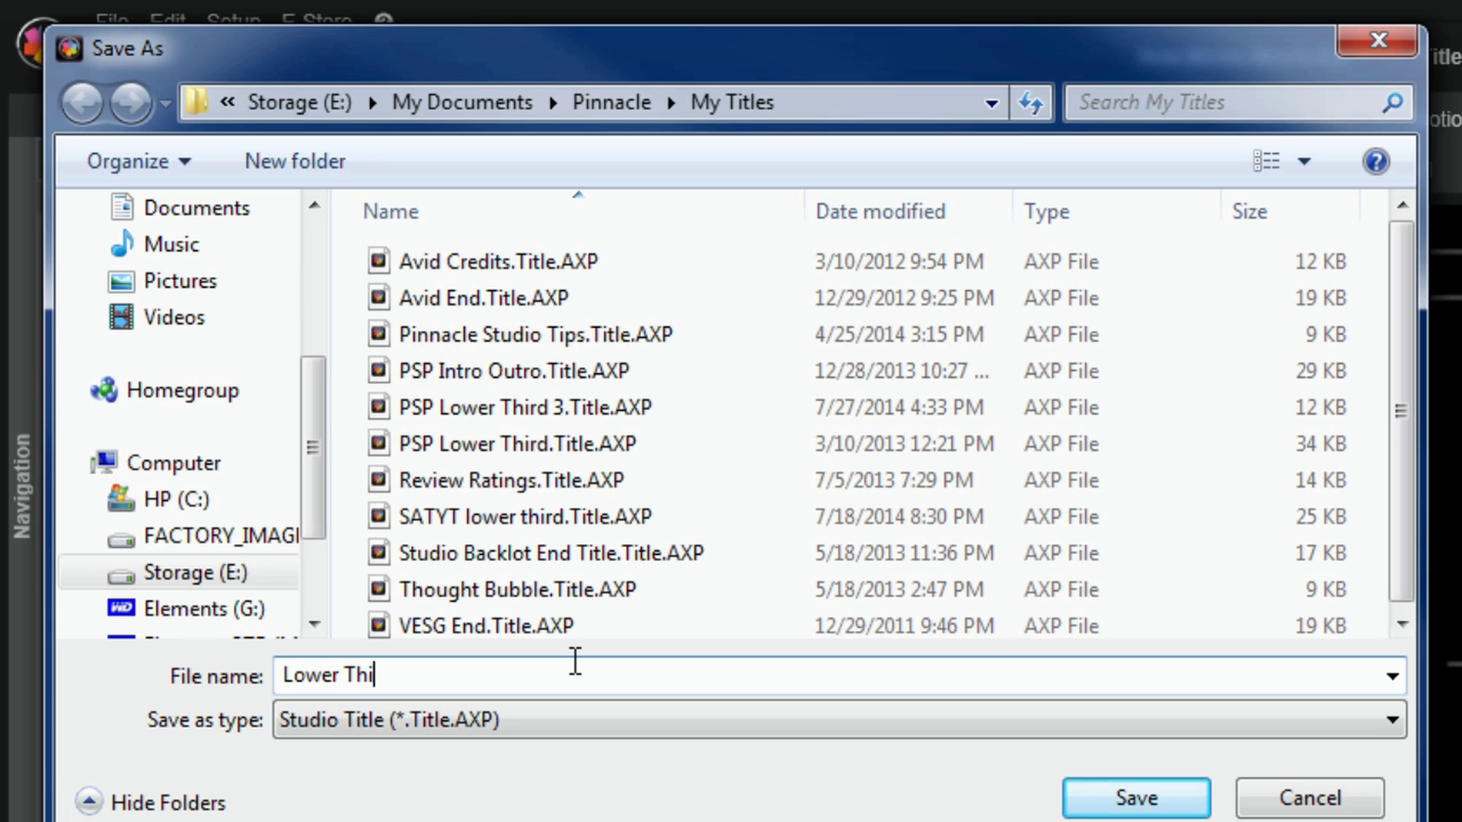
{"action": "type", "text": "rd Tut "}
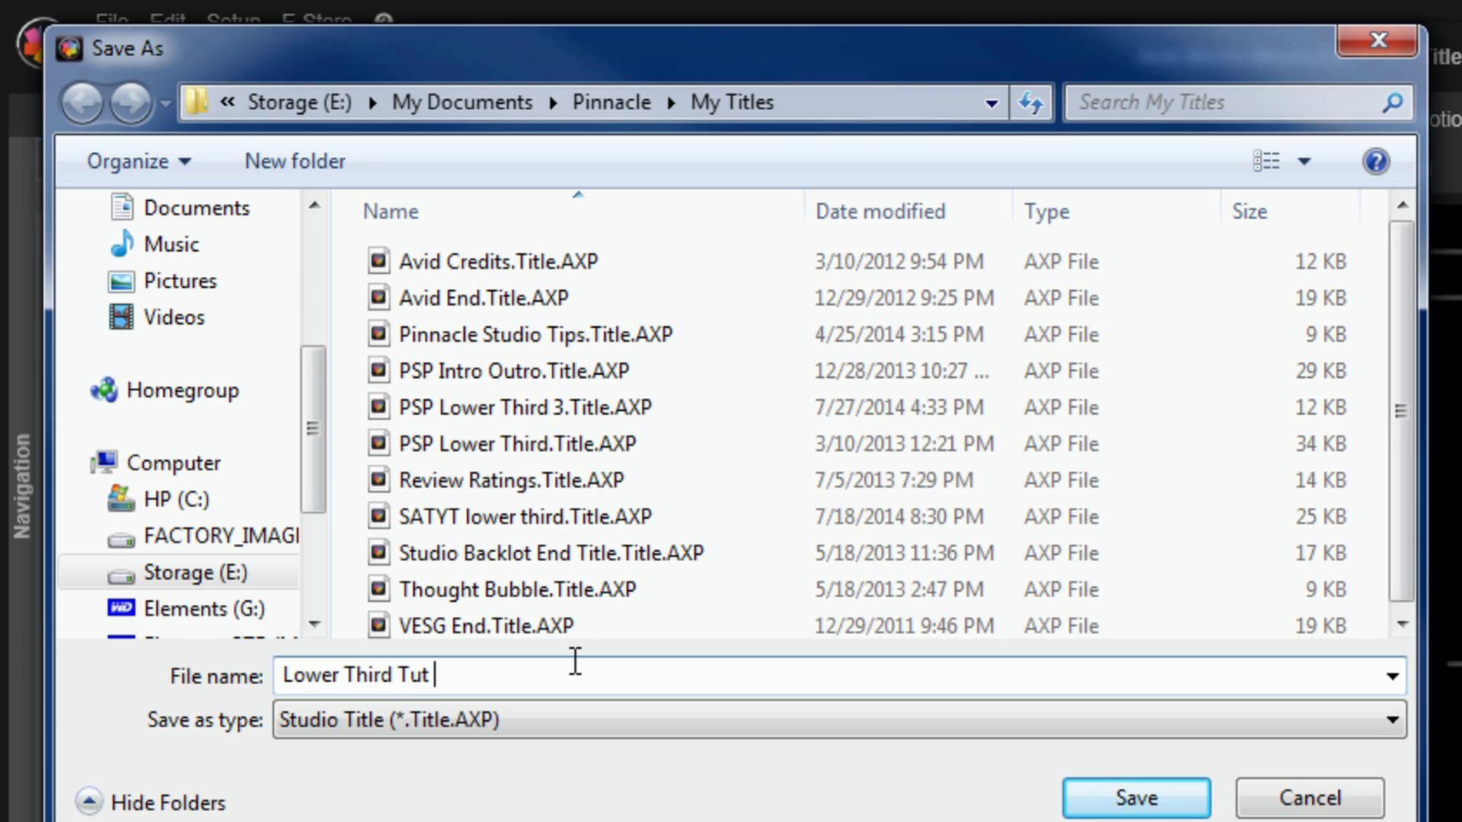
{"action": "type", "text": "Title"}
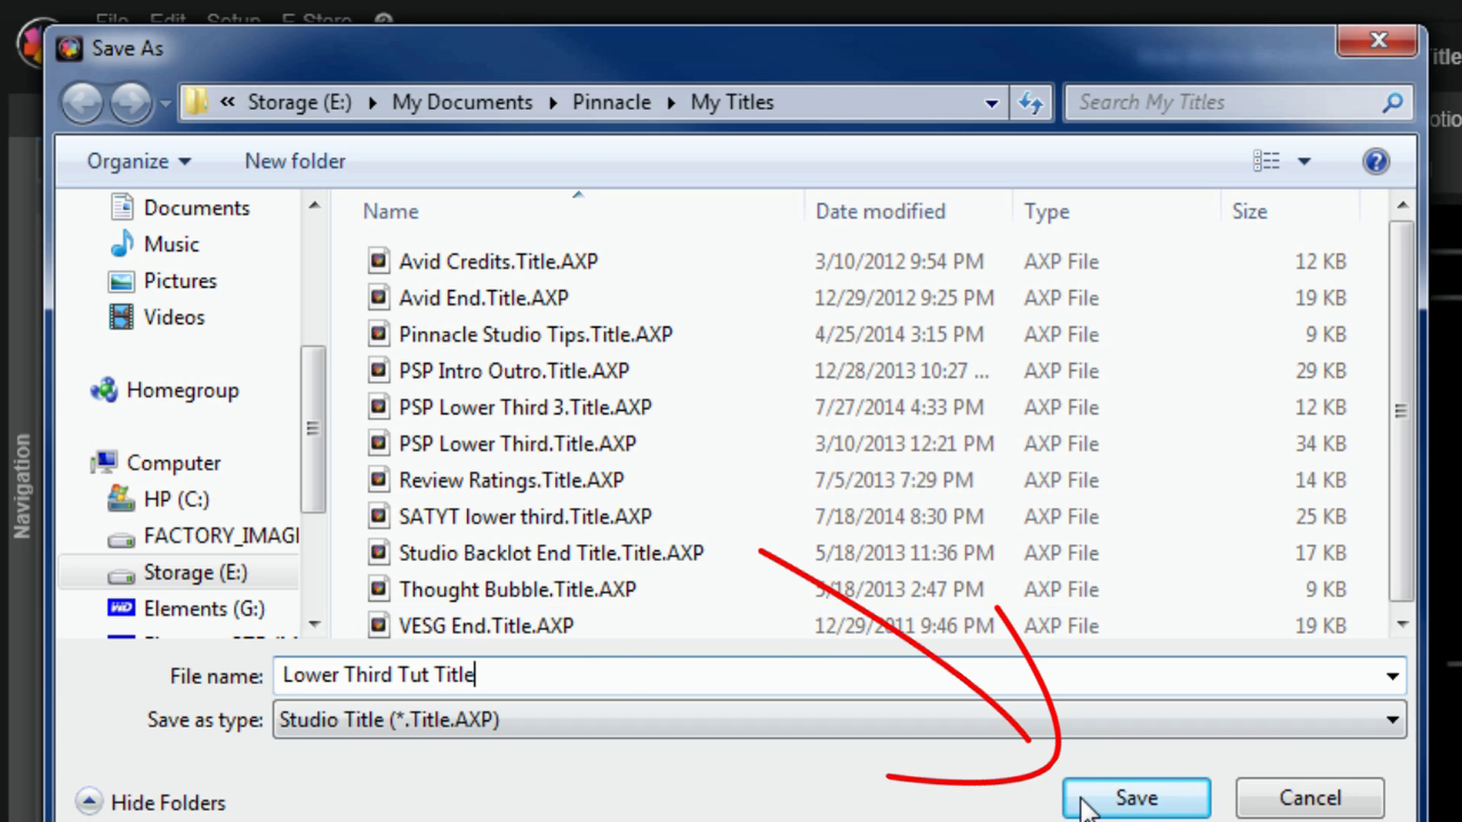
{"action": "left_click", "coordinate": [1107, 798]}
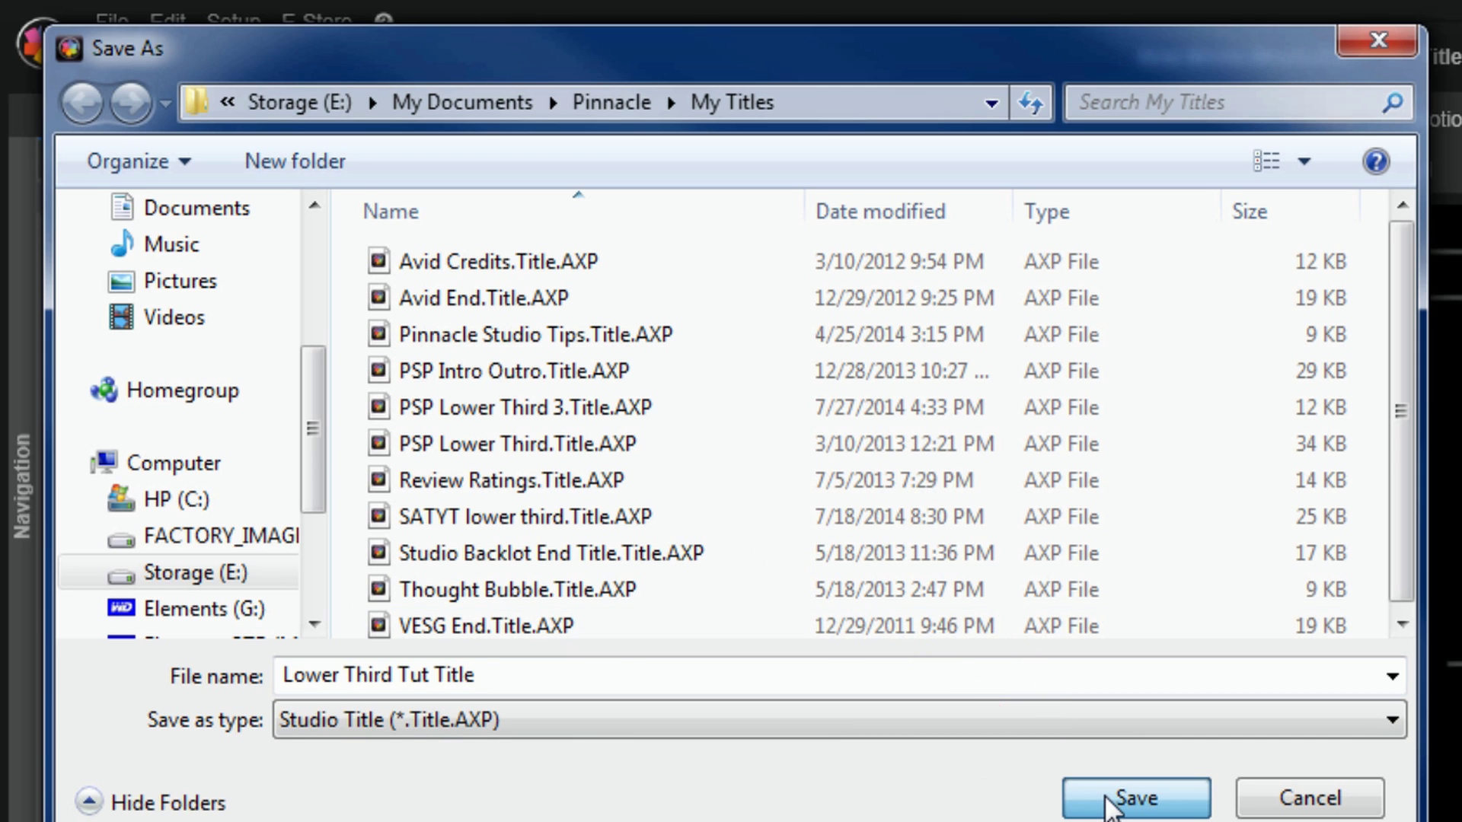
{"action": "left_click", "coordinate": [1107, 798]}
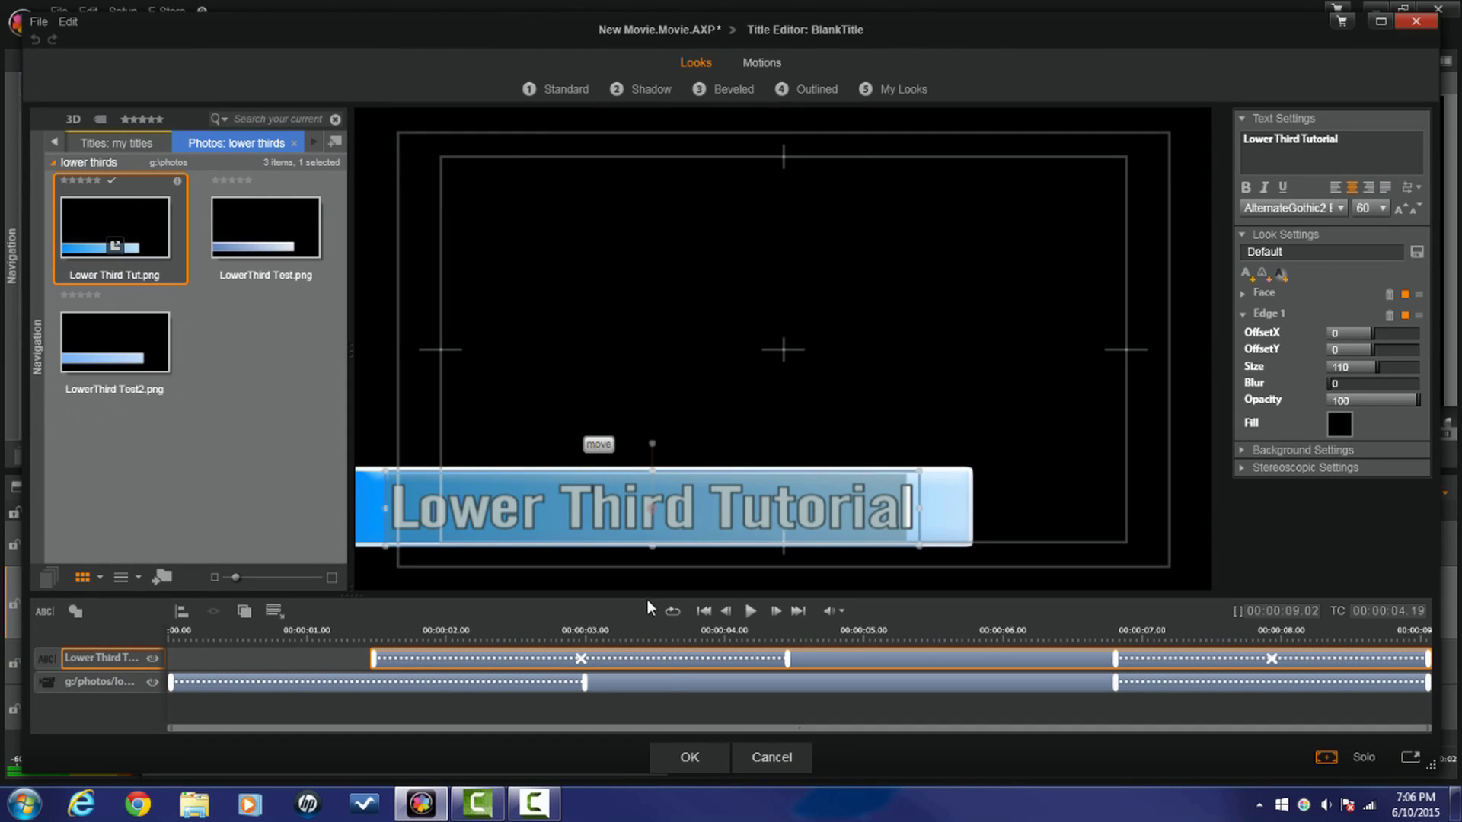
{"action": "left_click", "coordinate": [690, 756]}
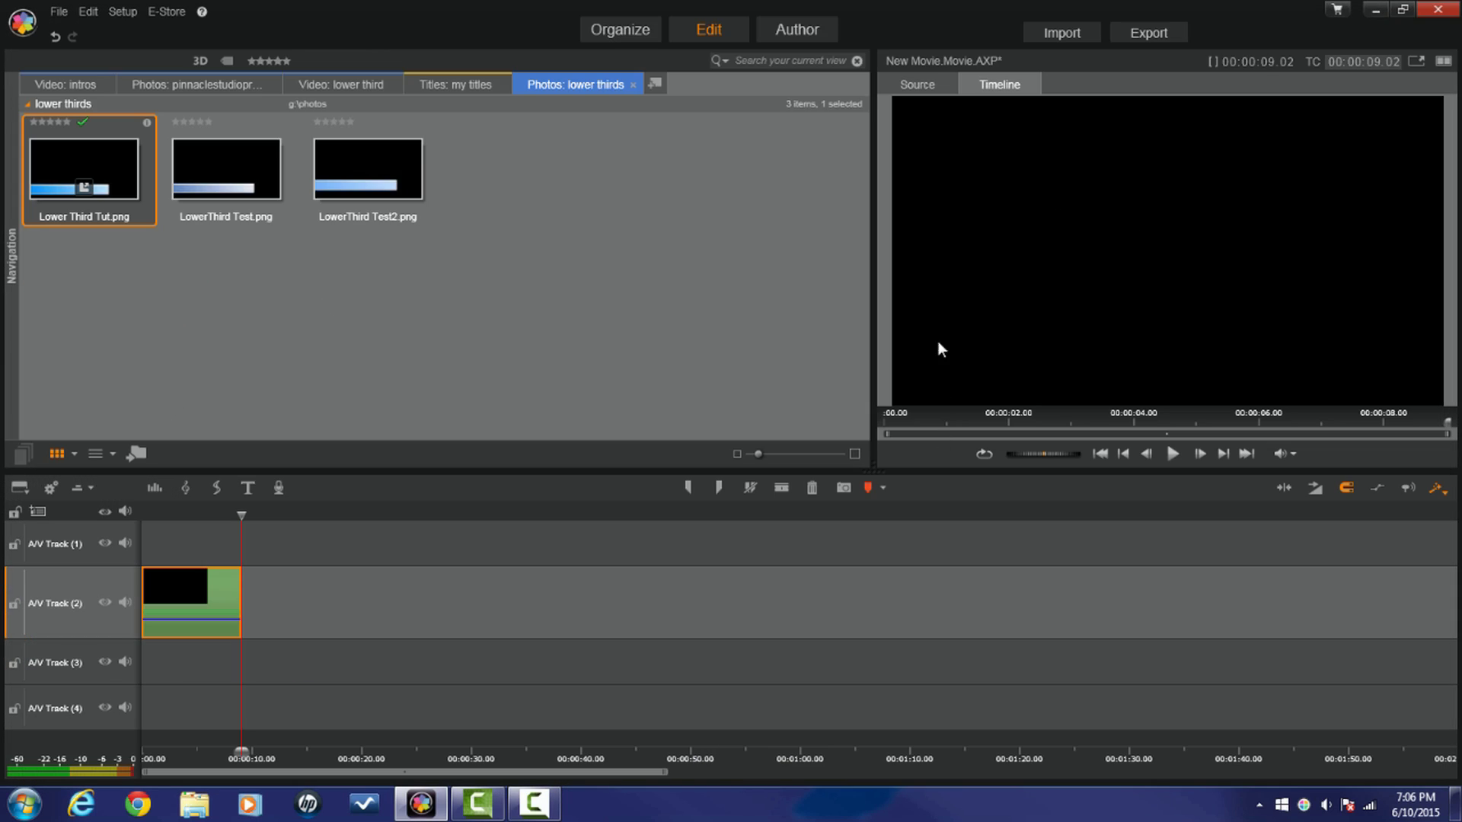
Place the saved Lower Third Tut Title from the my titles collection on A/V Track (2) at about 00:00:44.22 and check its picture mid-clip.
{"action": "left_click", "coordinate": [459, 86]}
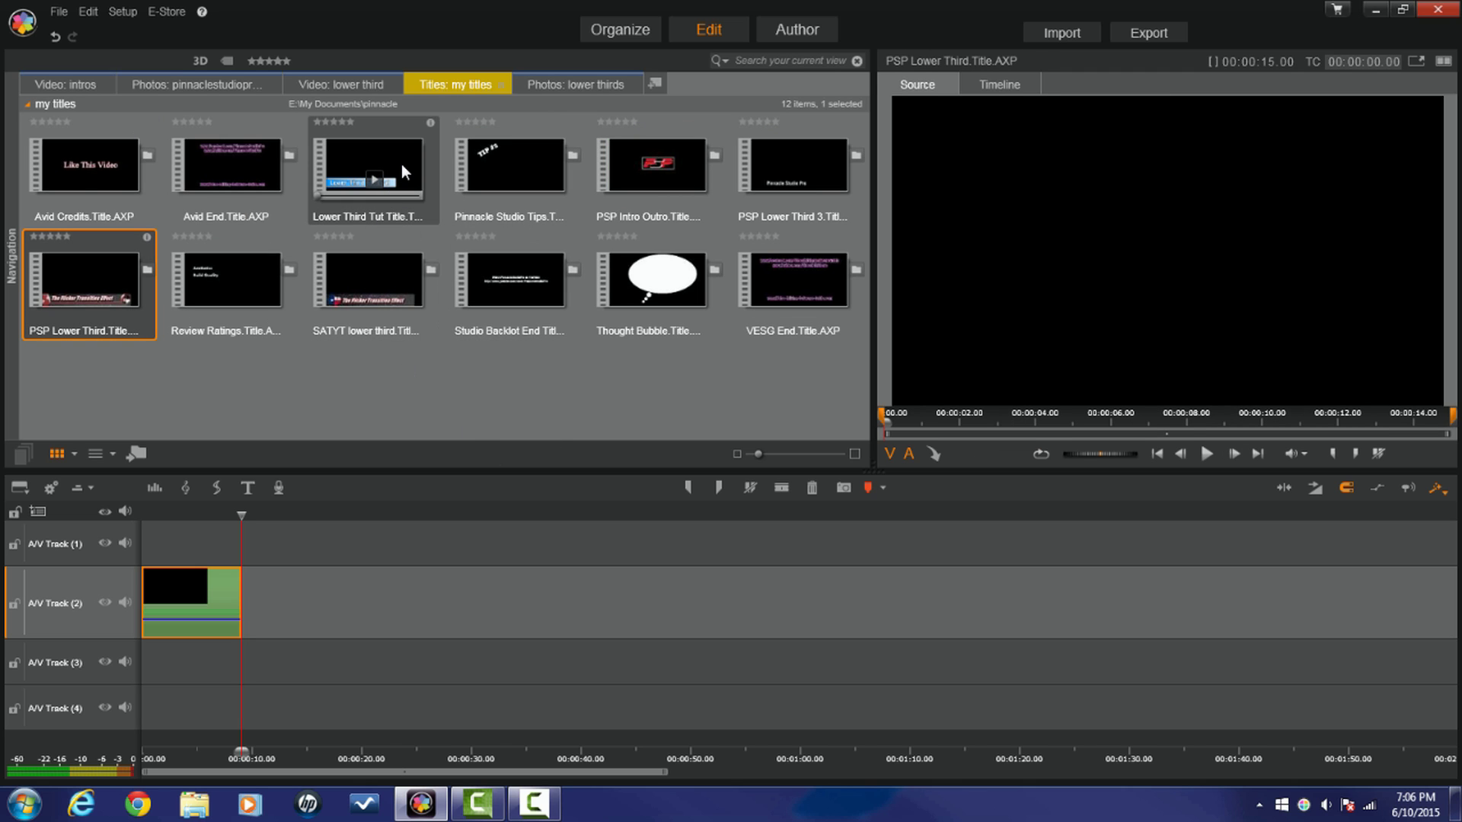
{"action": "left_click_drag", "start_coordinate": [391, 156], "coordinate": [636, 588]}
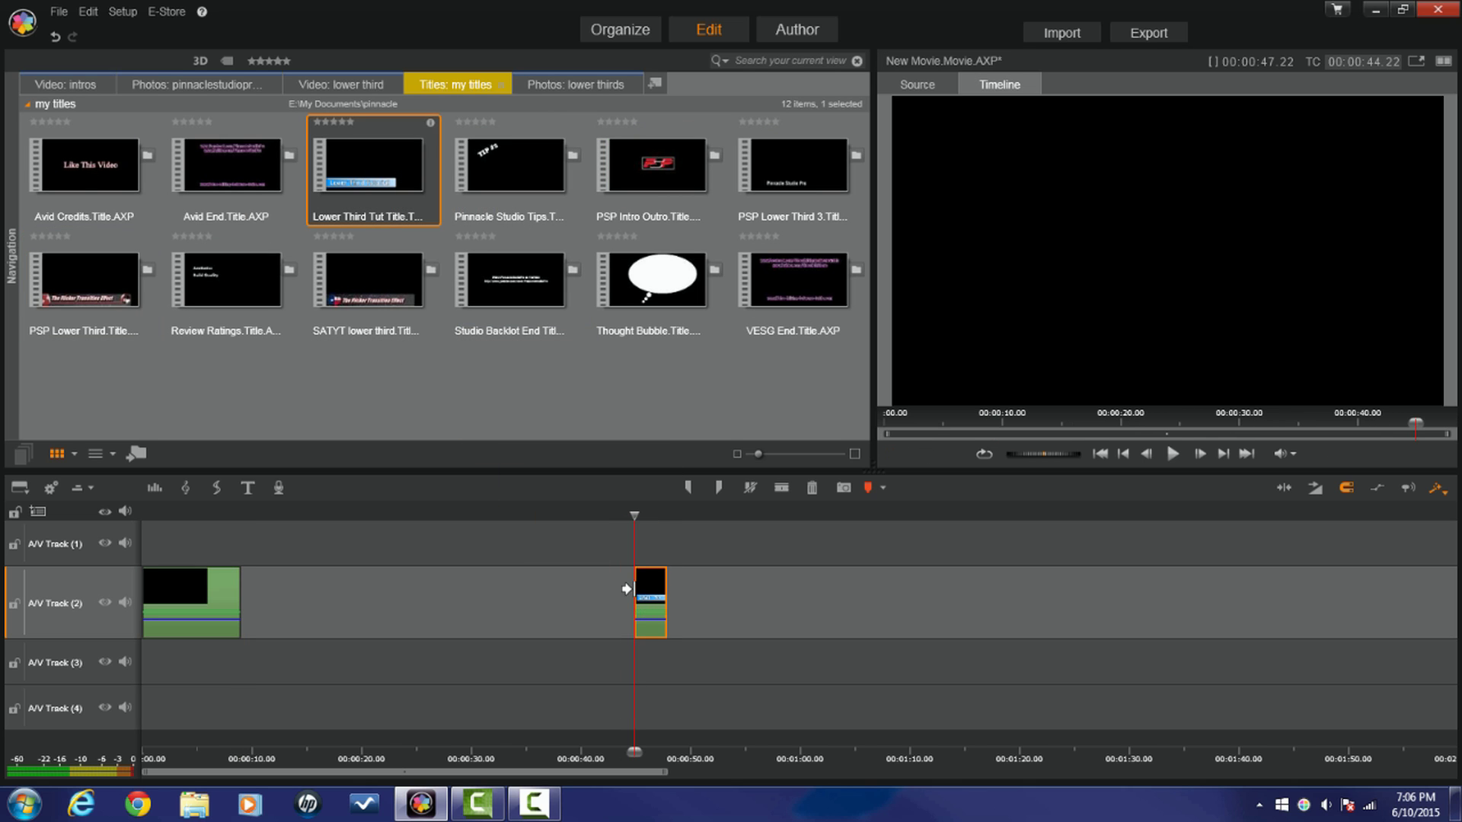
{"action": "left_click_drag", "start_coordinate": [635, 516], "coordinate": [655, 518]}
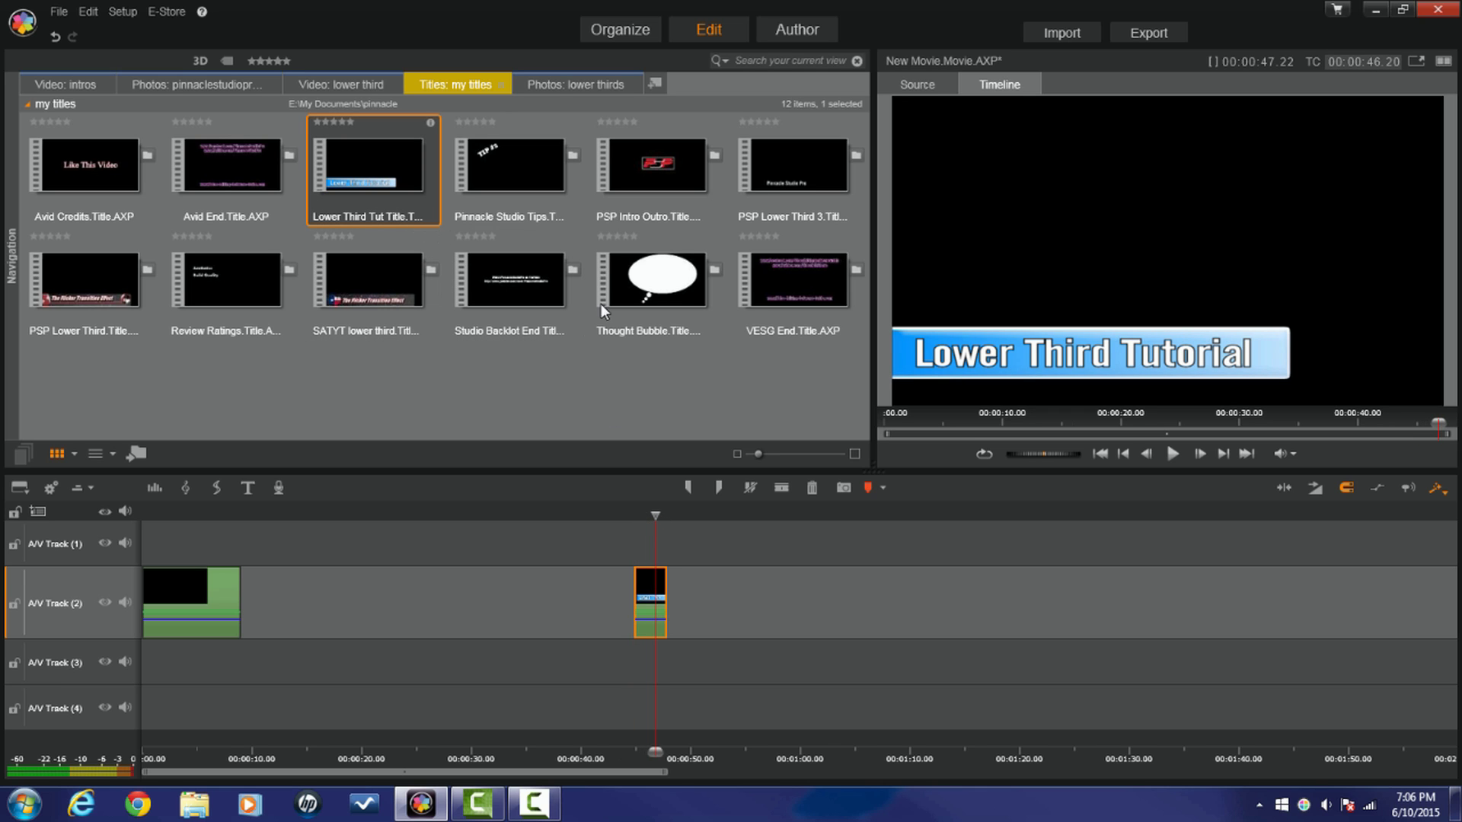
{"action": "left_click", "coordinate": [758, 366]}
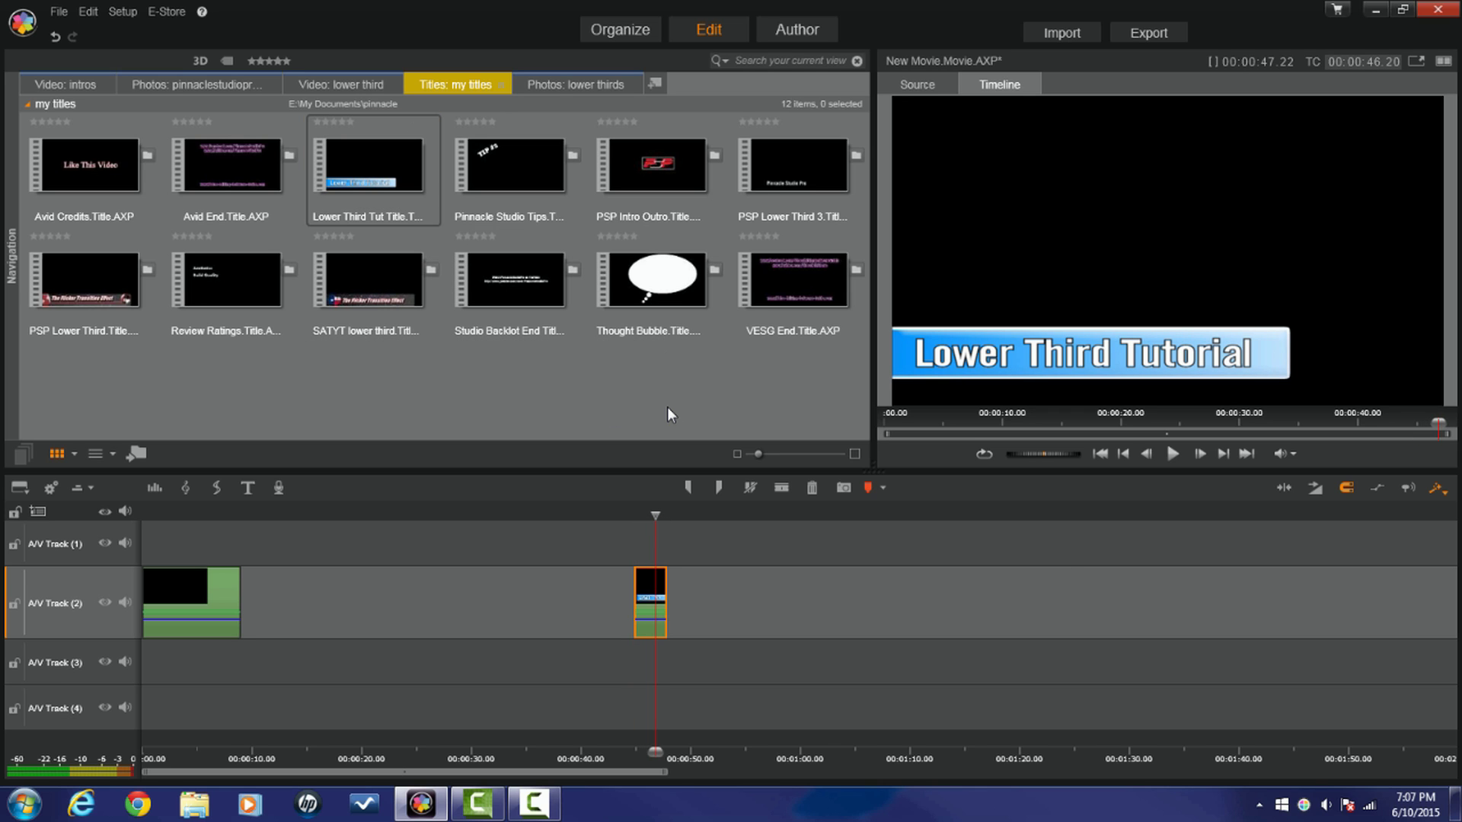